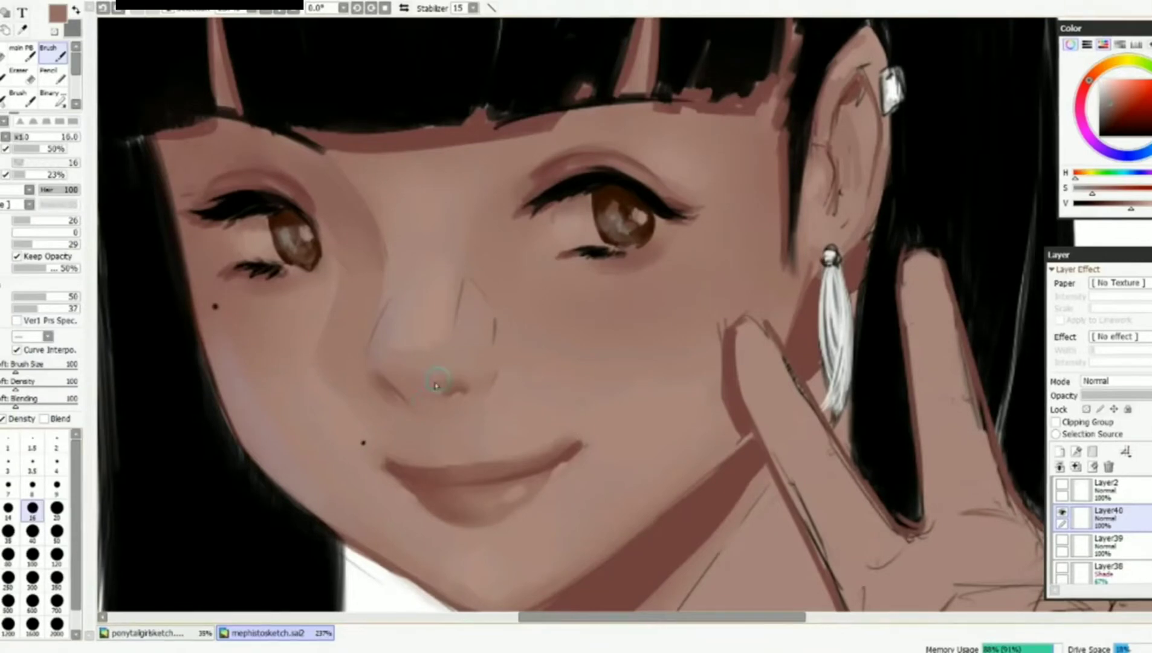
# - Paint soft shading around the nose and reduce the brush size to 9 for finer facial work
pyautogui.moveTo(410, 376); pyautogui.dragTo(407, 391)
pyautogui.scroll(-5, 429, 409)
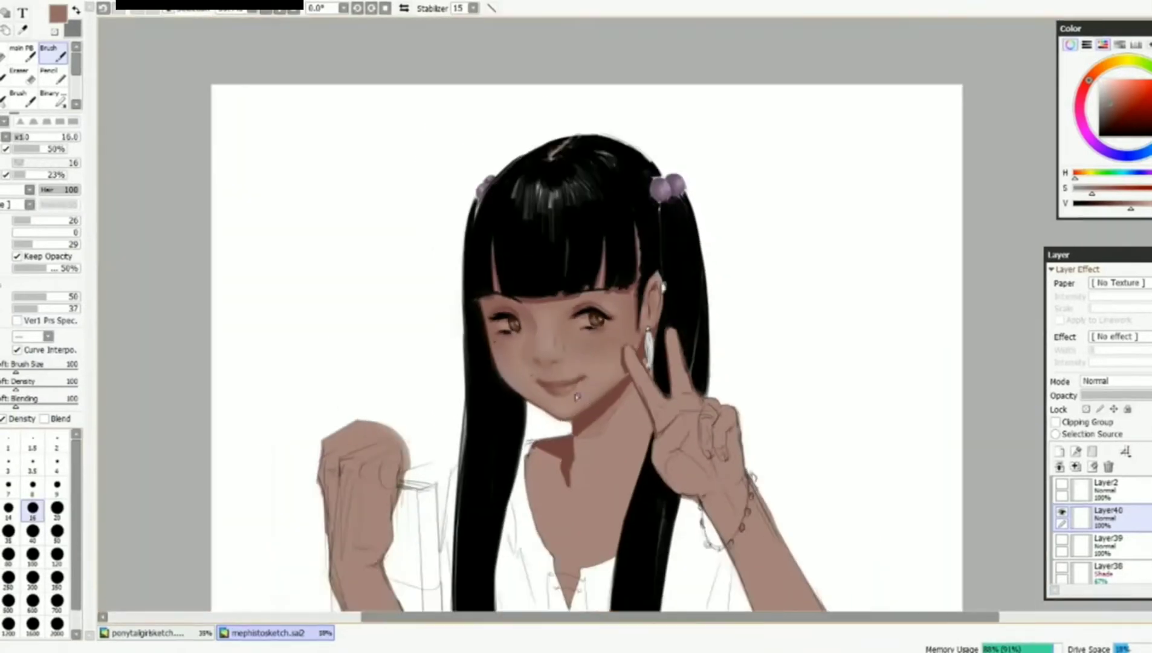
pyautogui.scroll(5, 582, 337)
pyautogui.press('[')
pyautogui.press('[')
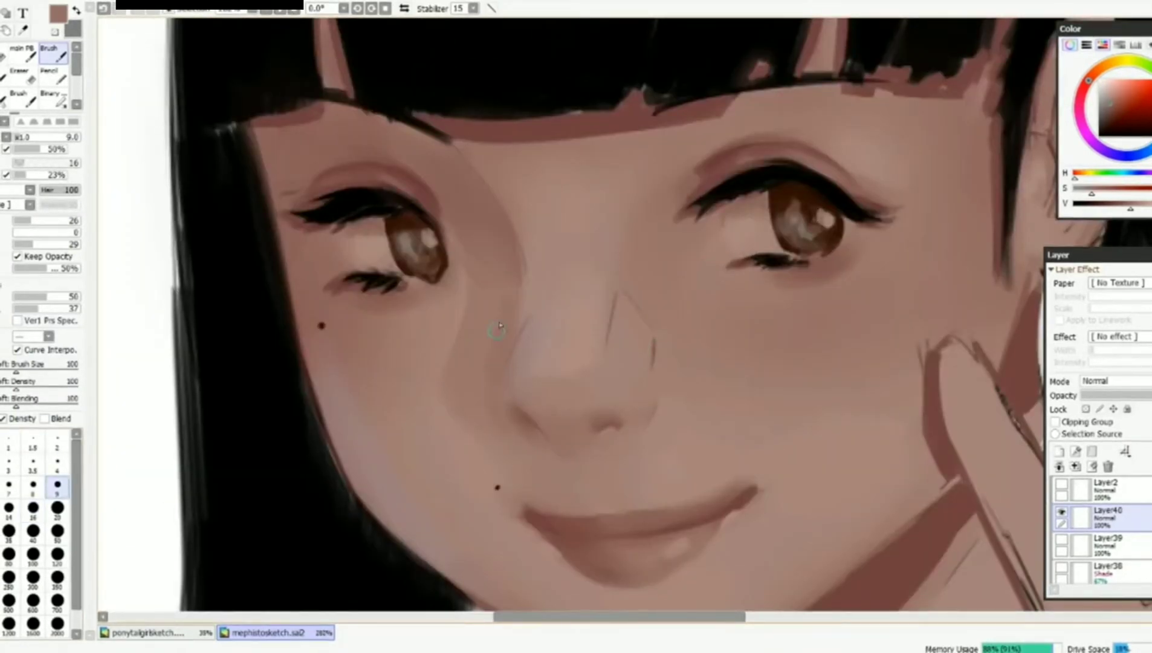
pyautogui.scroll(-5, 490, 267)
pyautogui.scroll(5, 490, 268)
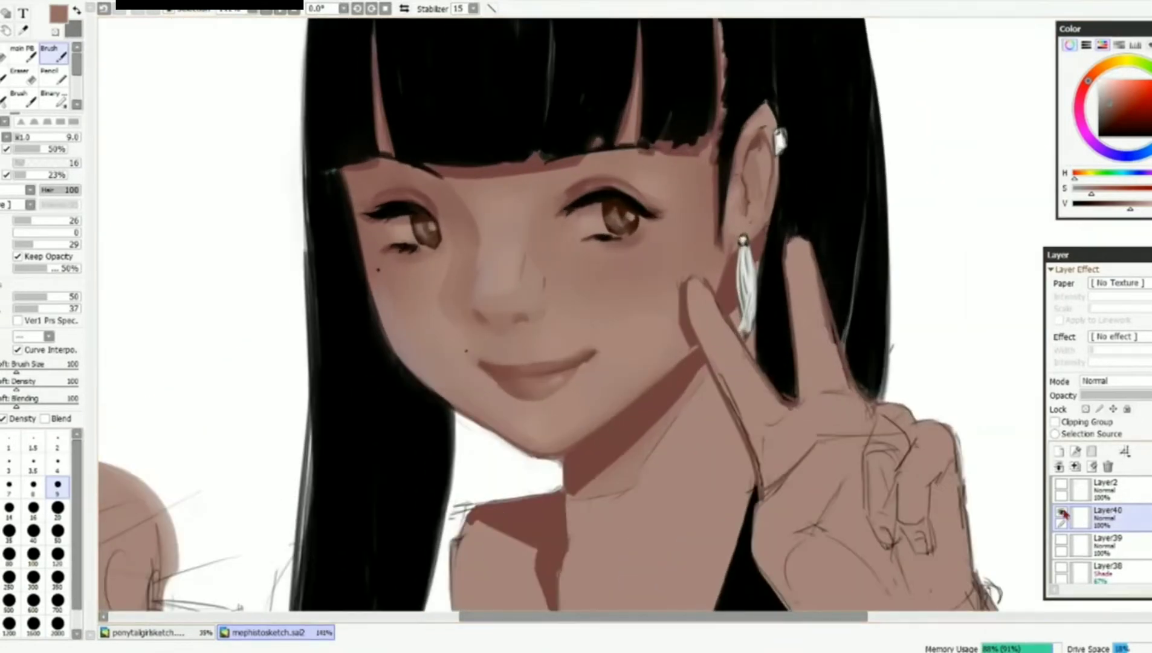
# - Sample the light skin tone from the nose and blend it into the surrounding face shading
pyautogui.click(37, 103)
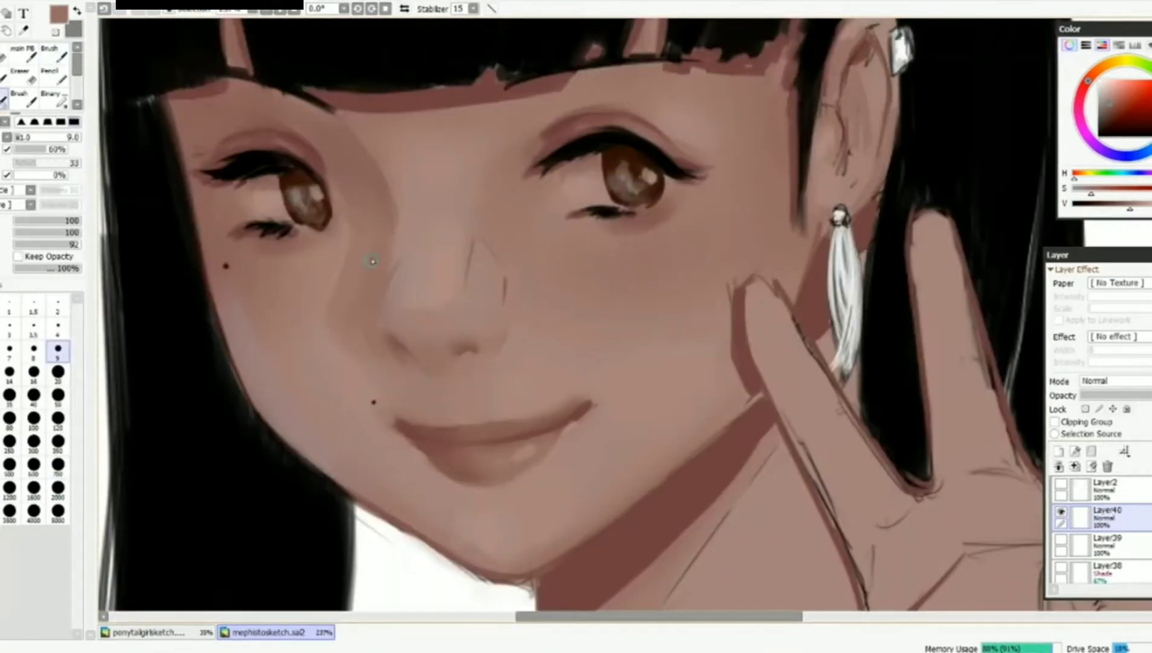
pyautogui.keyDown('alt'); pyautogui.click(431, 300); pyautogui.keyUp('alt')
pyautogui.press('b')
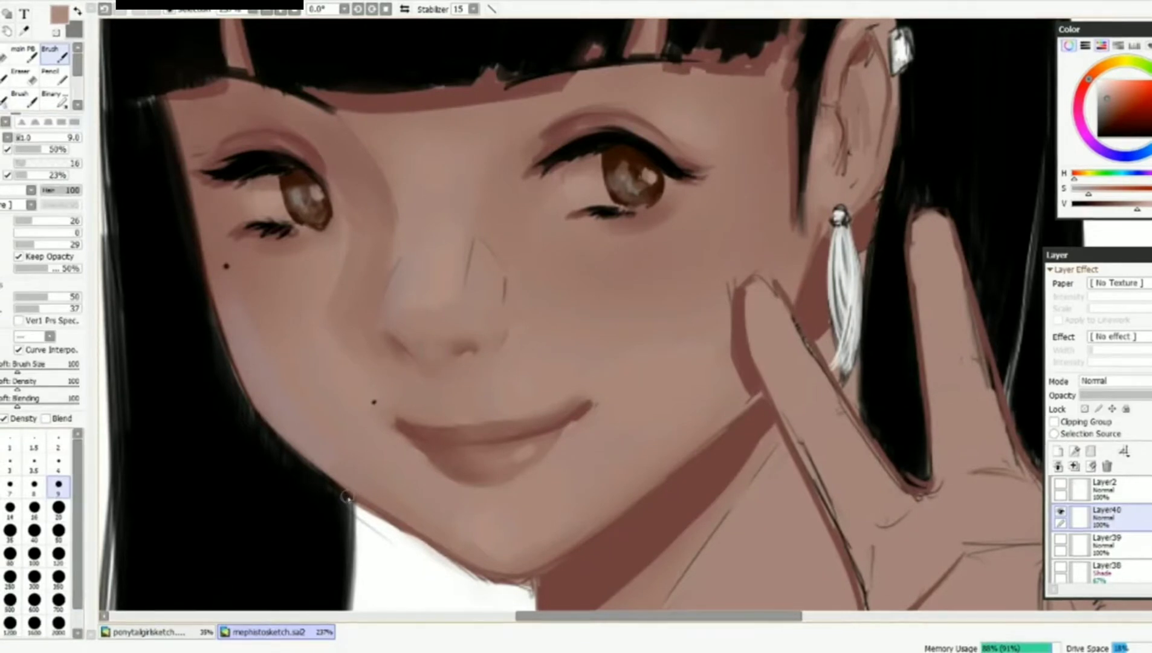
pyautogui.press('n')
pyautogui.scroll(-3, 429, 348)
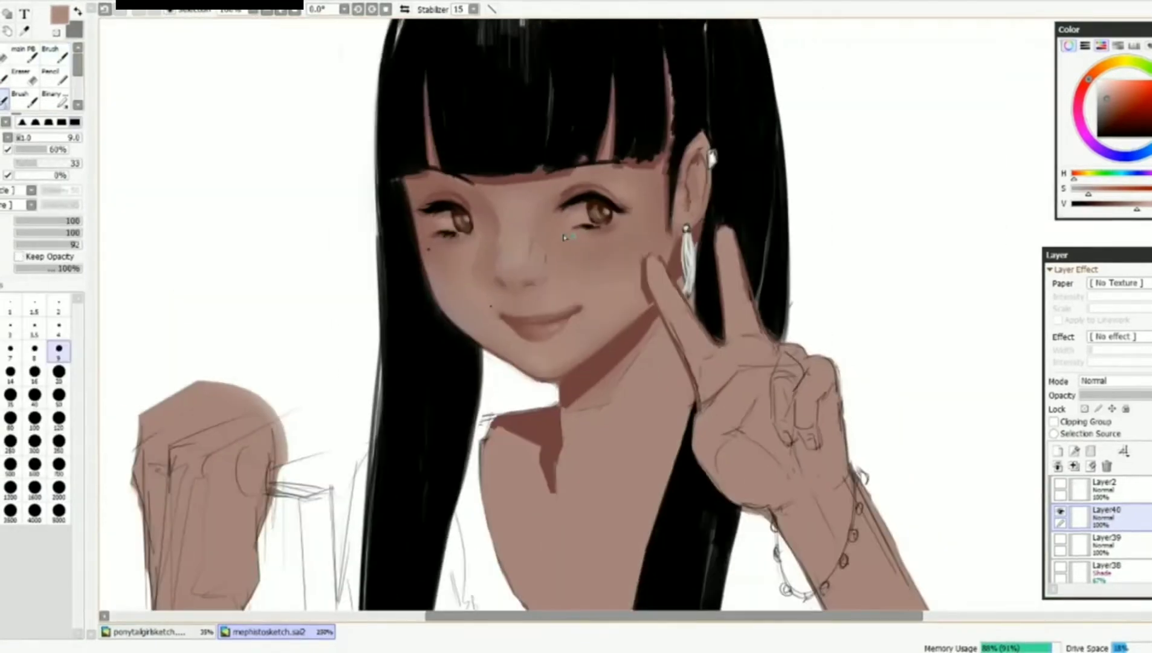
pyautogui.scroll(5, 484, 337)
pyautogui.scroll(-3, 507, 294)
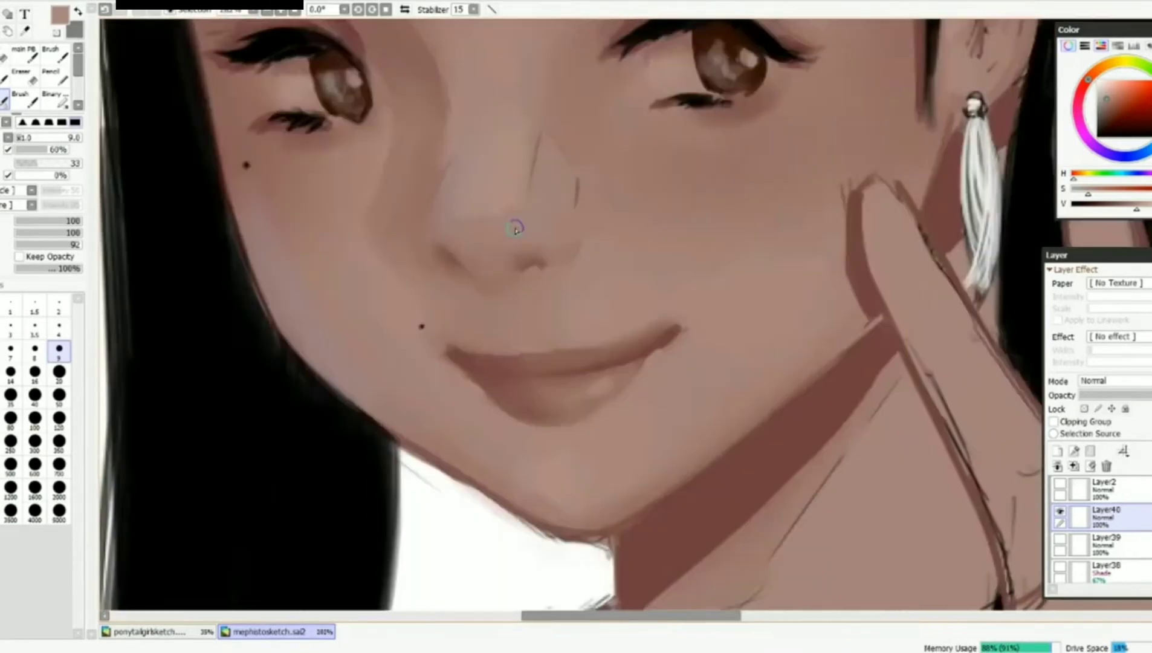
# - Refine the shading on the nose tip and side with the Brush at sizes 8 and 9
pyautogui.scroll(4, 270, 431)
pyautogui.press('b')
pyautogui.click(35, 487)
pyautogui.scroll(-4, 475, 327)
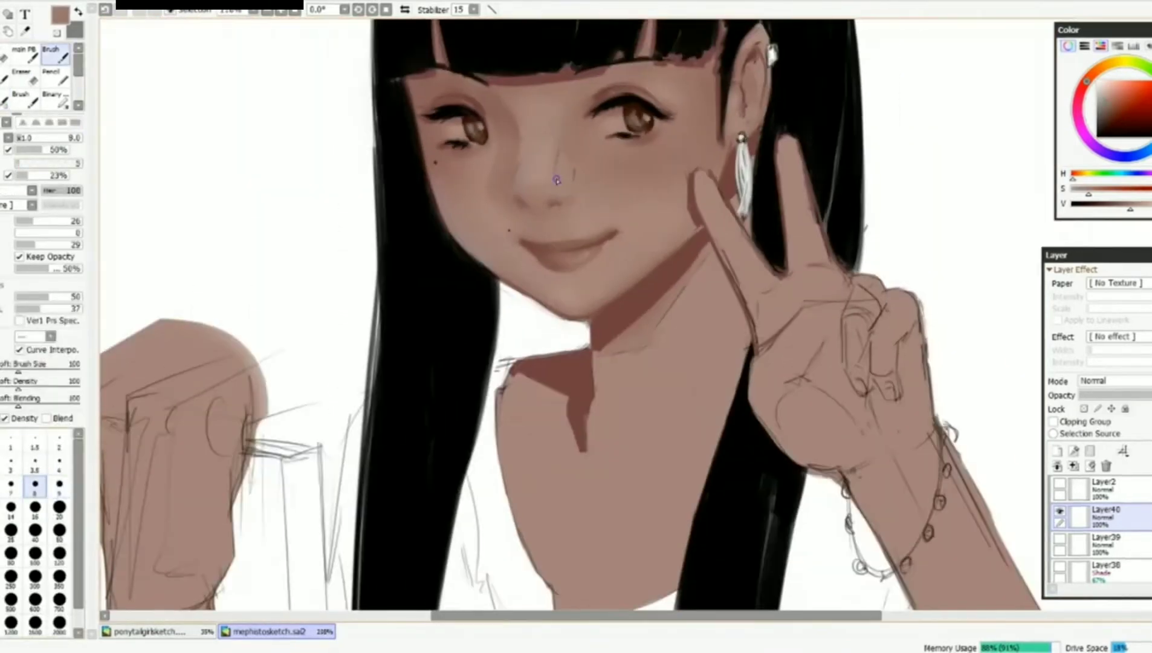
pyautogui.scroll(2, 423, 302)
pyautogui.click(60, 485)
pyautogui.scroll(-3, 529, 237)
pyautogui.scroll(3, 471, 346)
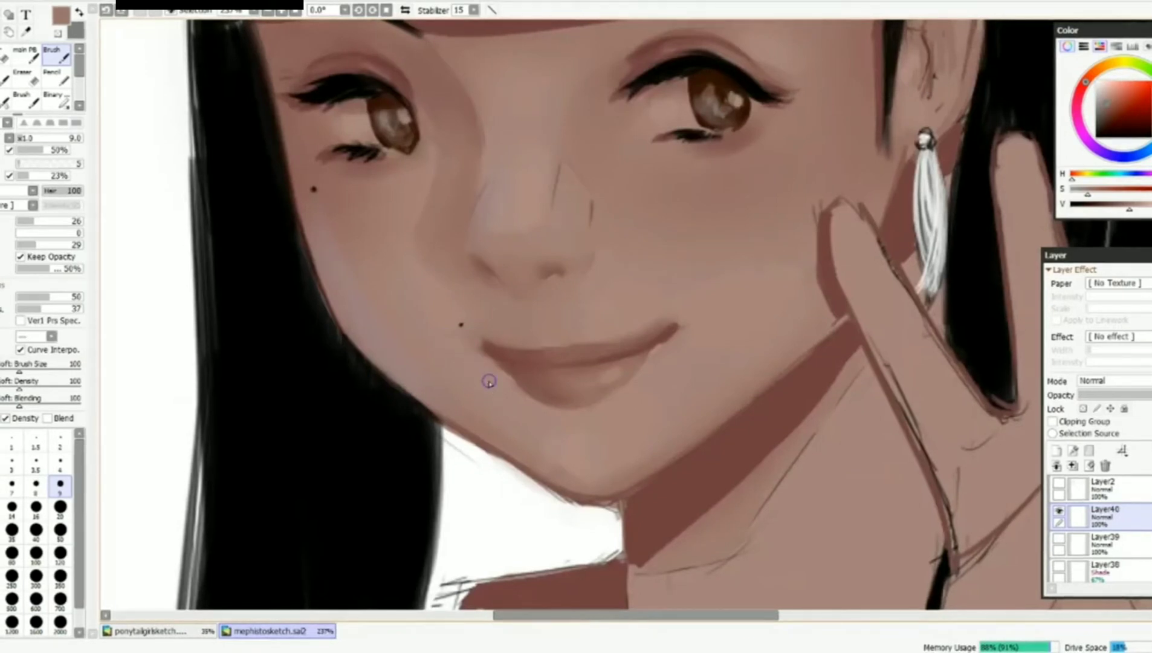
# - Sample nearby lip and skin tones and refine the left corner of the mouth with brush sizes 9 and 2
pyautogui.keyDown('alt'); pyautogui.click(487, 337); pyautogui.keyUp('alt')
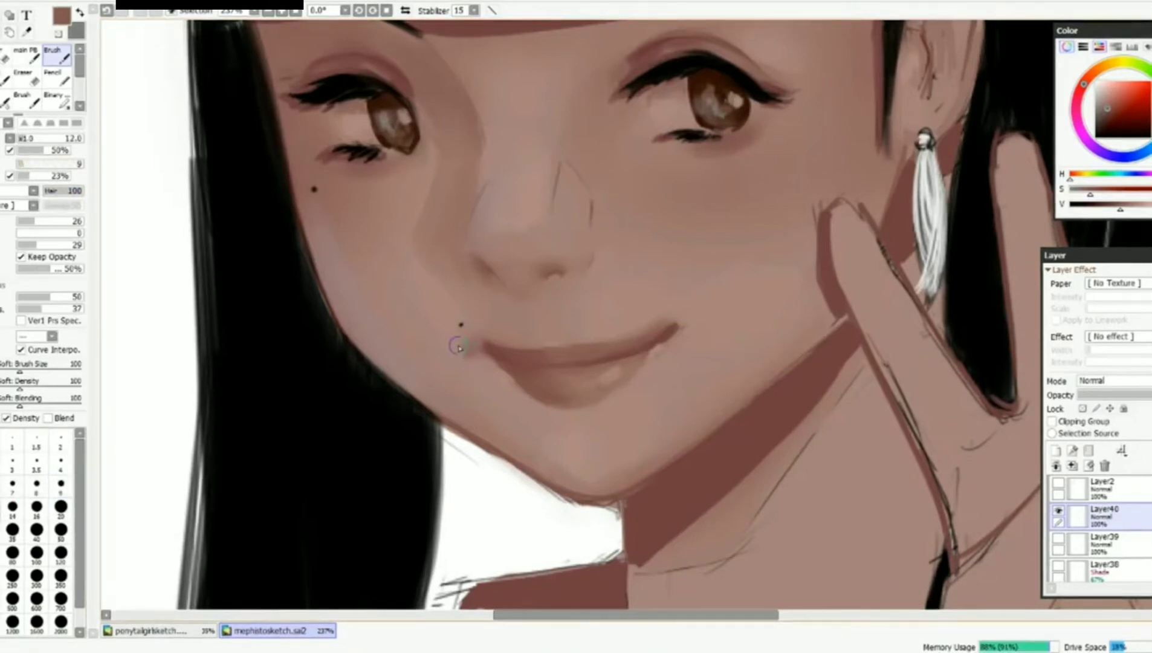
pyautogui.press('b')
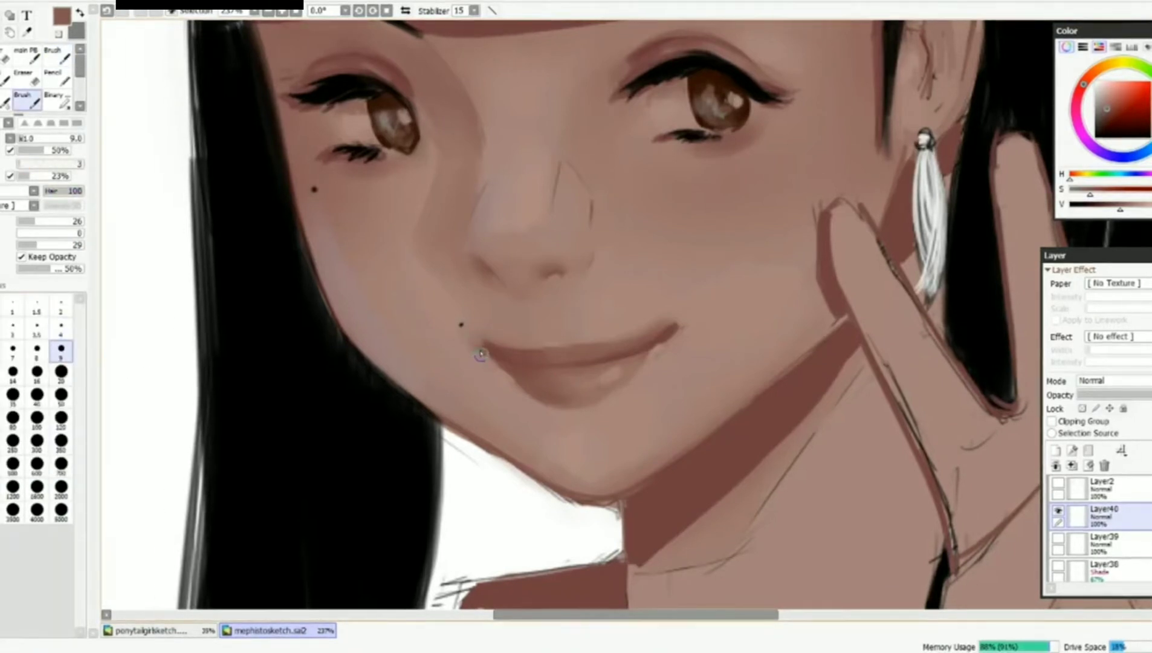
pyautogui.keyDown('alt'); pyautogui.click(466, 336); pyautogui.keyUp('alt')
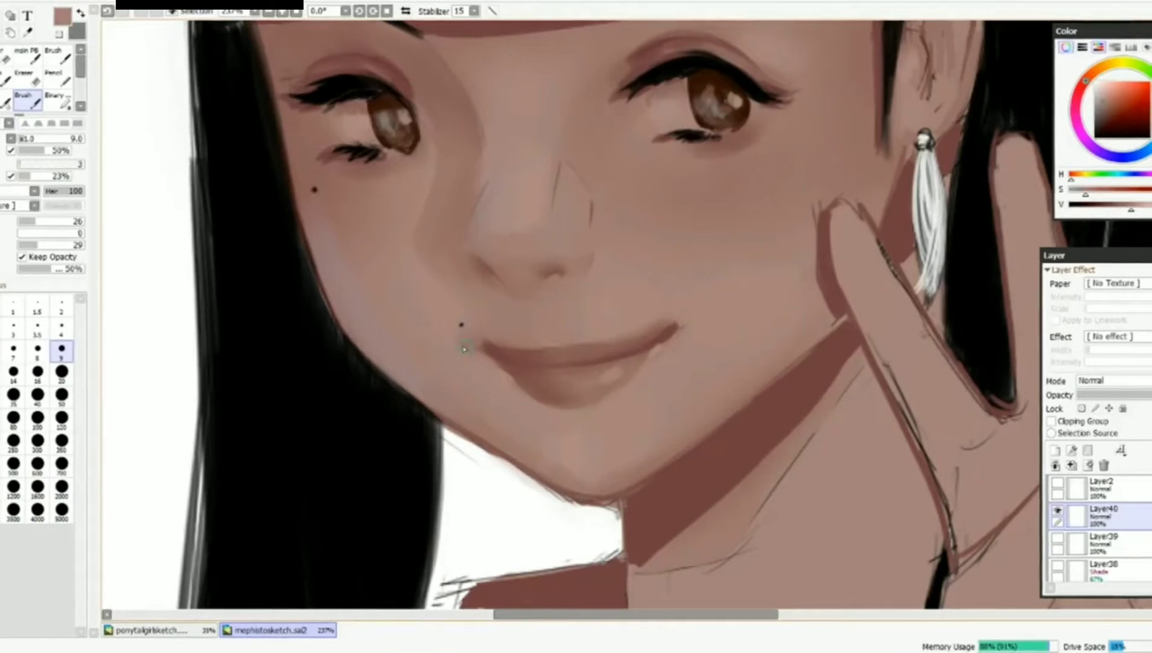
pyautogui.keyDown('alt'); pyautogui.click(489, 356); pyautogui.keyUp('alt')
pyautogui.click(61, 305)
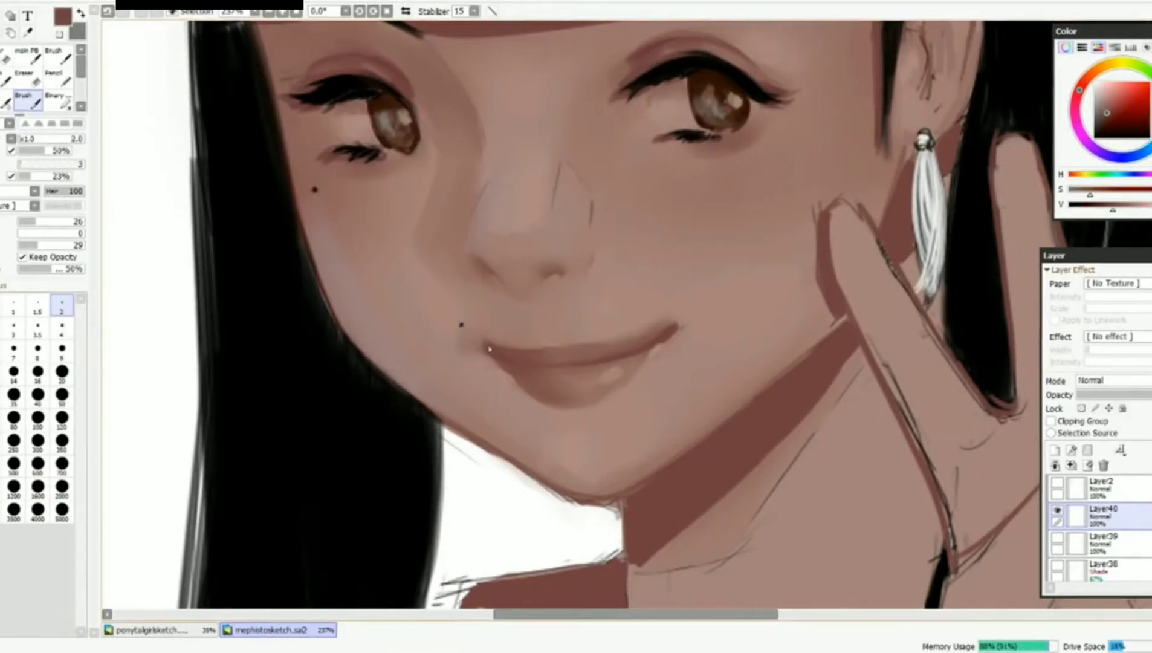
pyautogui.hotkey('ctrl', '0')
pyautogui.scroll(3, 627, 328)
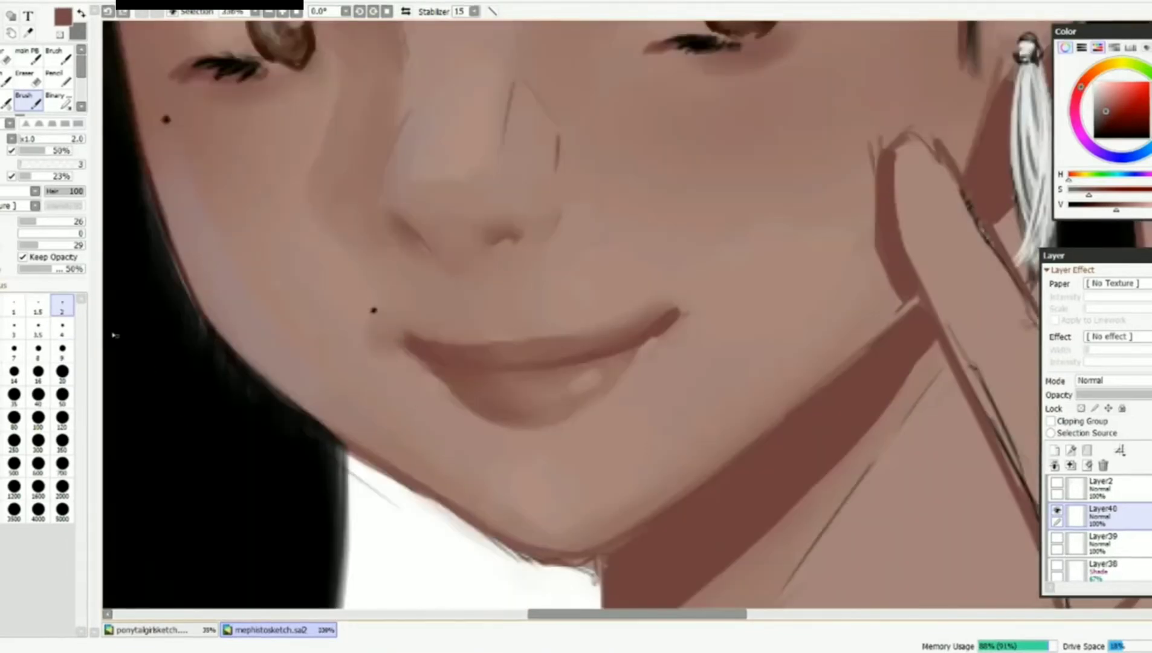
# - Soften the right corner of the mouth with a size 9 brush in the sampled cheek skin tone
pyautogui.click(61, 349)
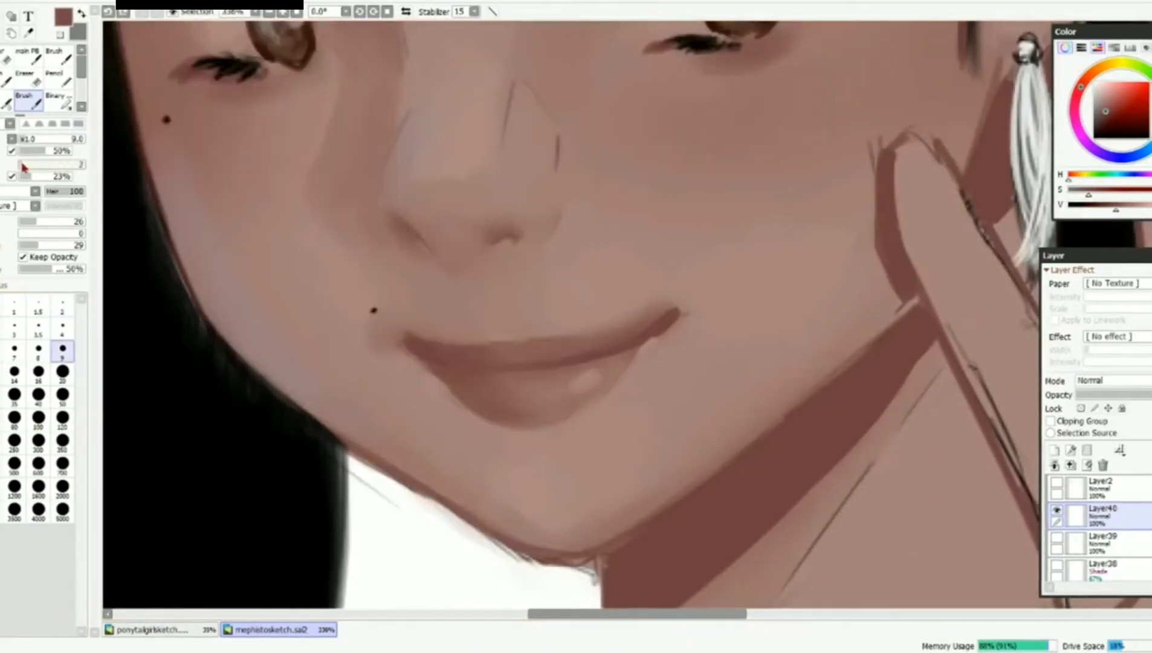
pyautogui.keyDown('alt'); pyautogui.click(617, 282); pyautogui.keyUp('alt')
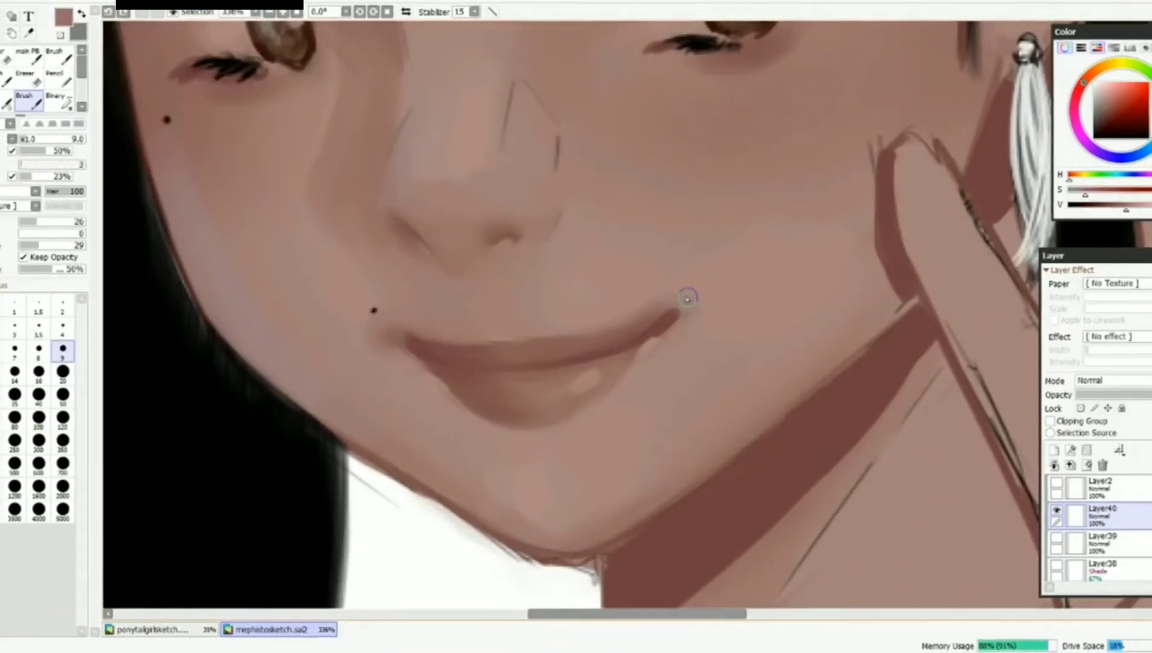
pyautogui.scroll(-3, 696, 320)
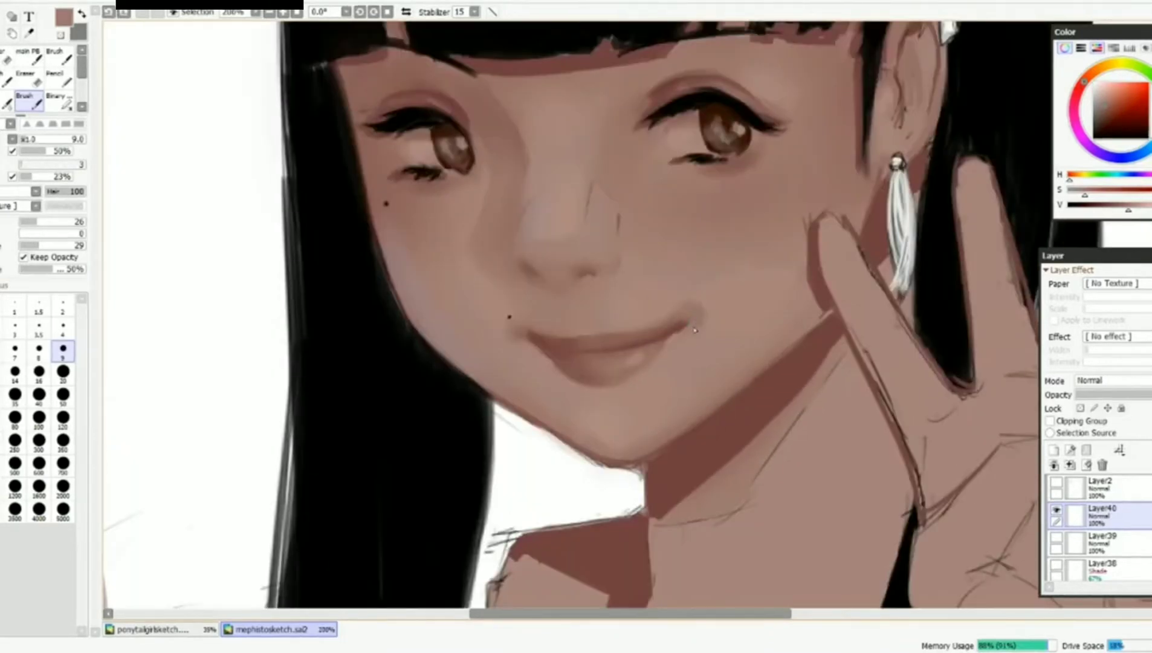
pyautogui.scroll(3, 695, 330)
pyautogui.scroll(-4, 662, 334)
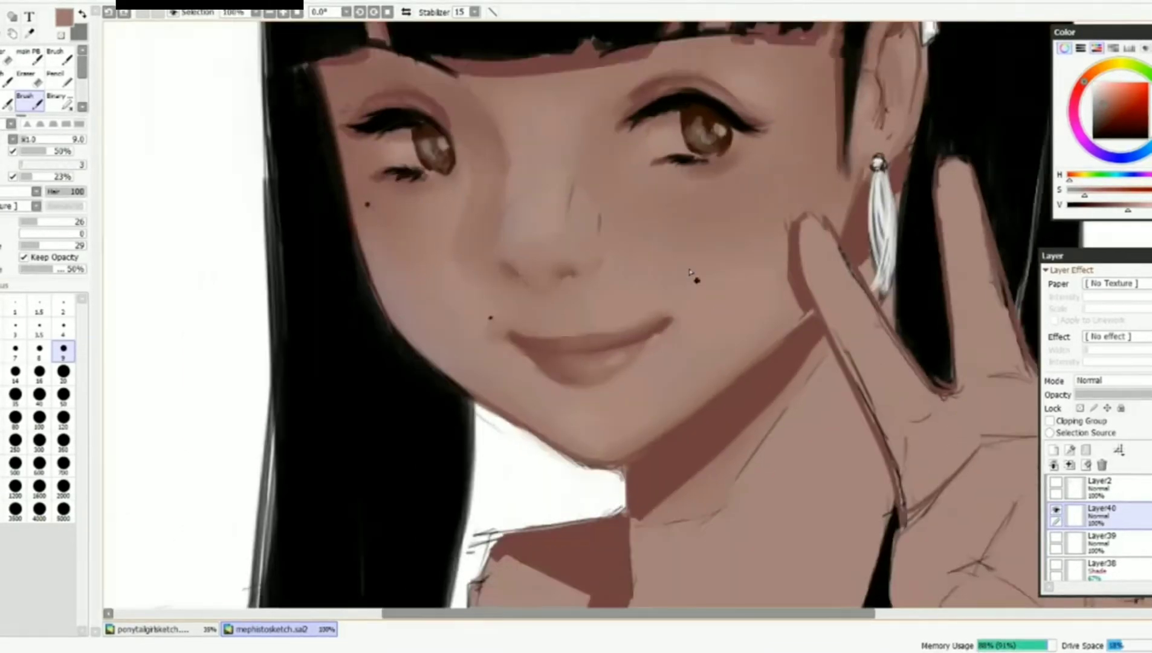
# - Sample the lip's reddish brown and refine the lip shading with a size 8 brush
pyautogui.scroll(4, 622, 293)
pyautogui.keyDown('alt'); pyautogui.click(512, 403); pyautogui.keyUp('alt')
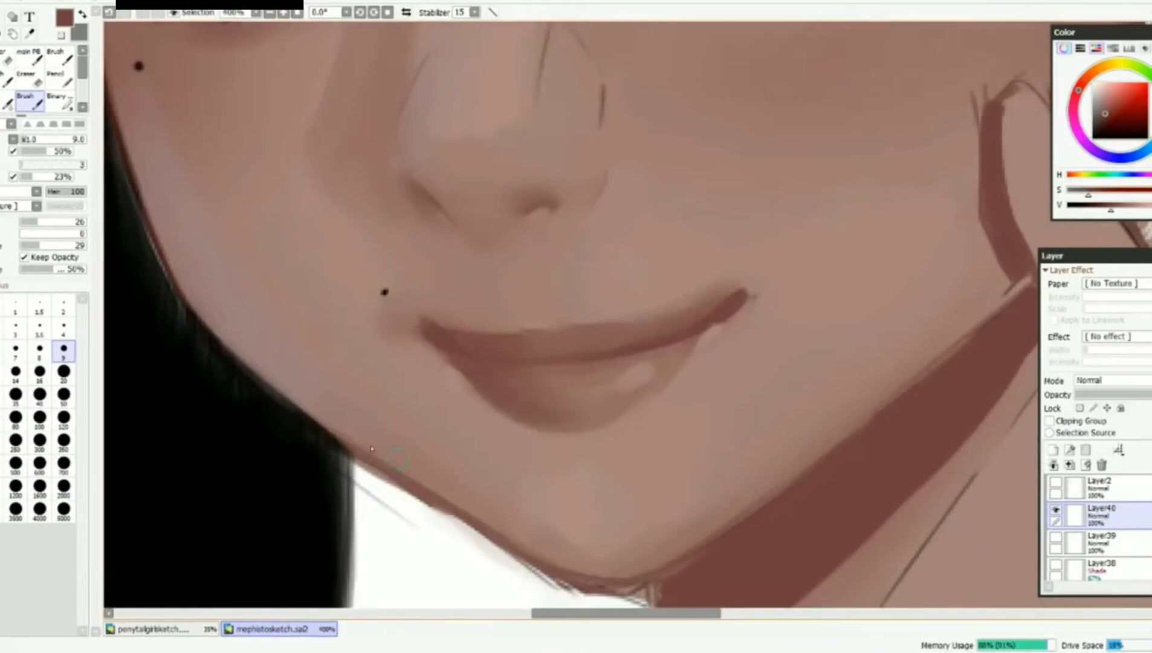
pyautogui.scroll(-3, 622, 244)
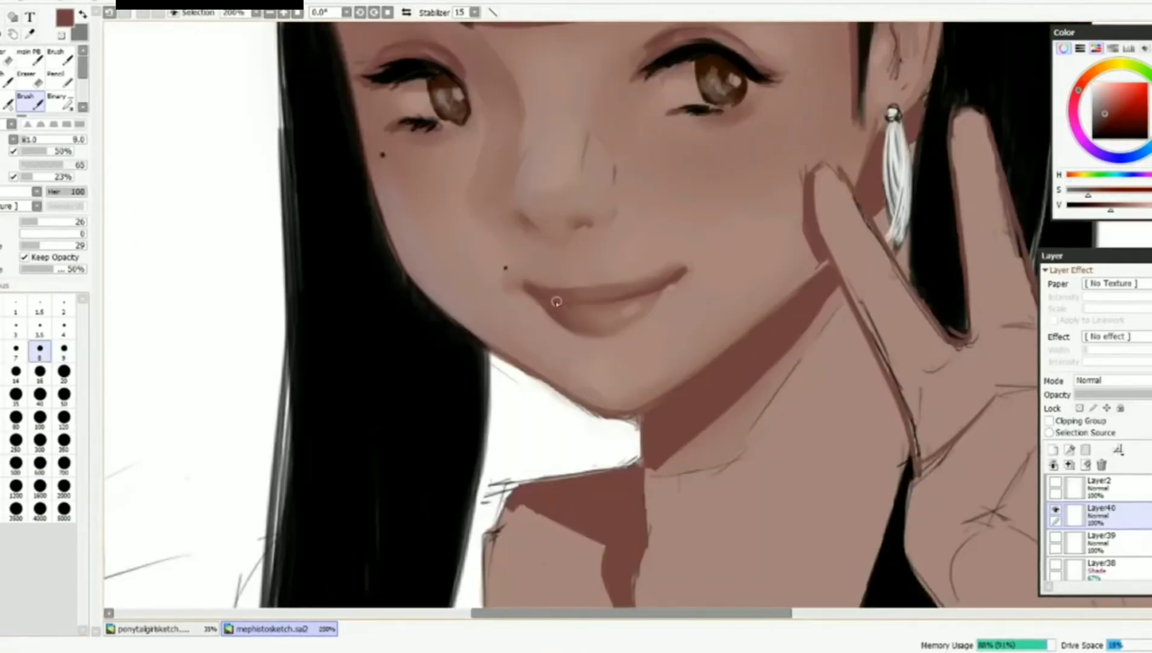
pyautogui.scroll(-4, 597, 340)
pyautogui.scroll(5, 665, 305)
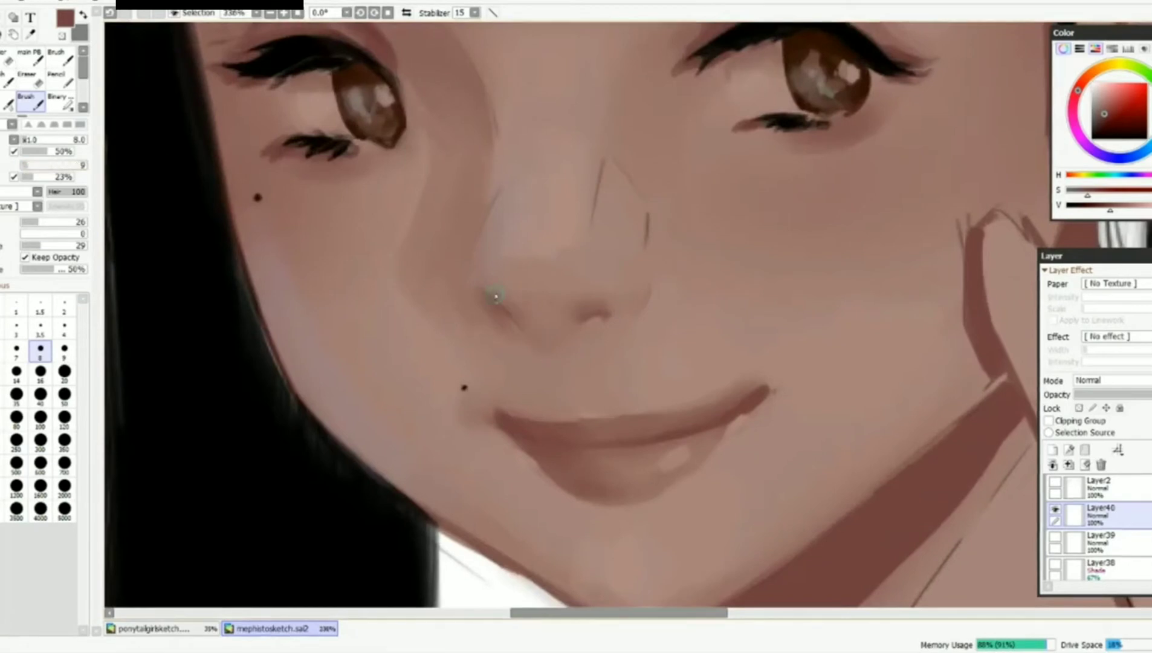
# - Sample the skin tone beside the nose bridge and blend the shadow edge there with a size 12 Brush
pyautogui.click(60, 106)
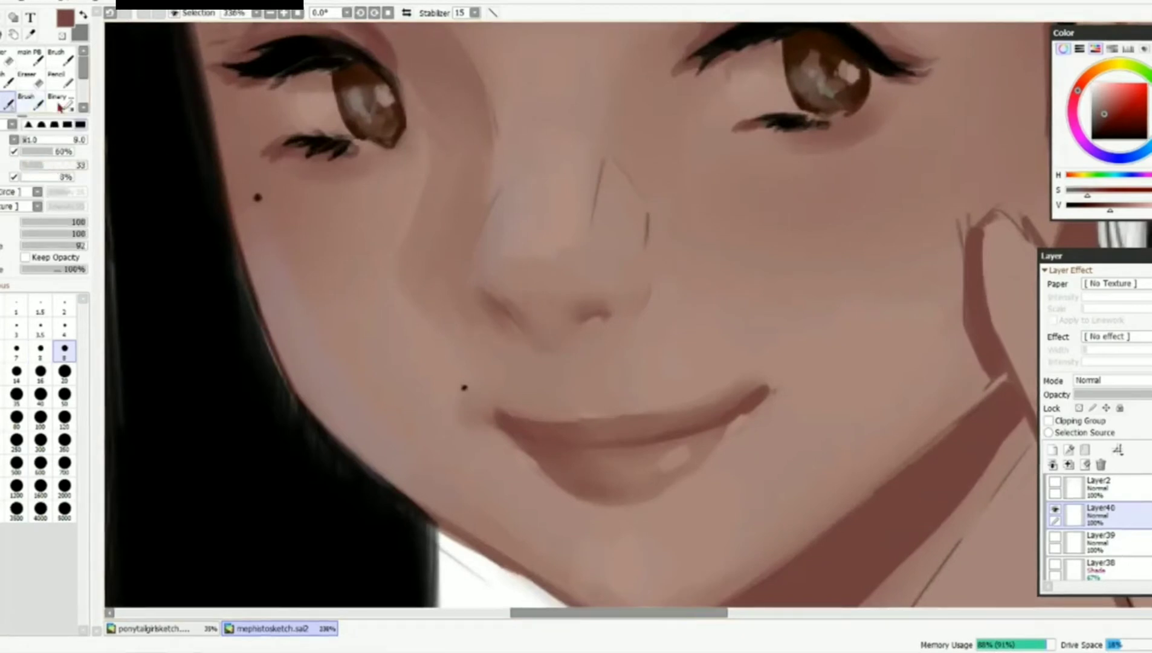
pyautogui.scroll(-5, 529, 323)
pyautogui.scroll(6, 574, 251)
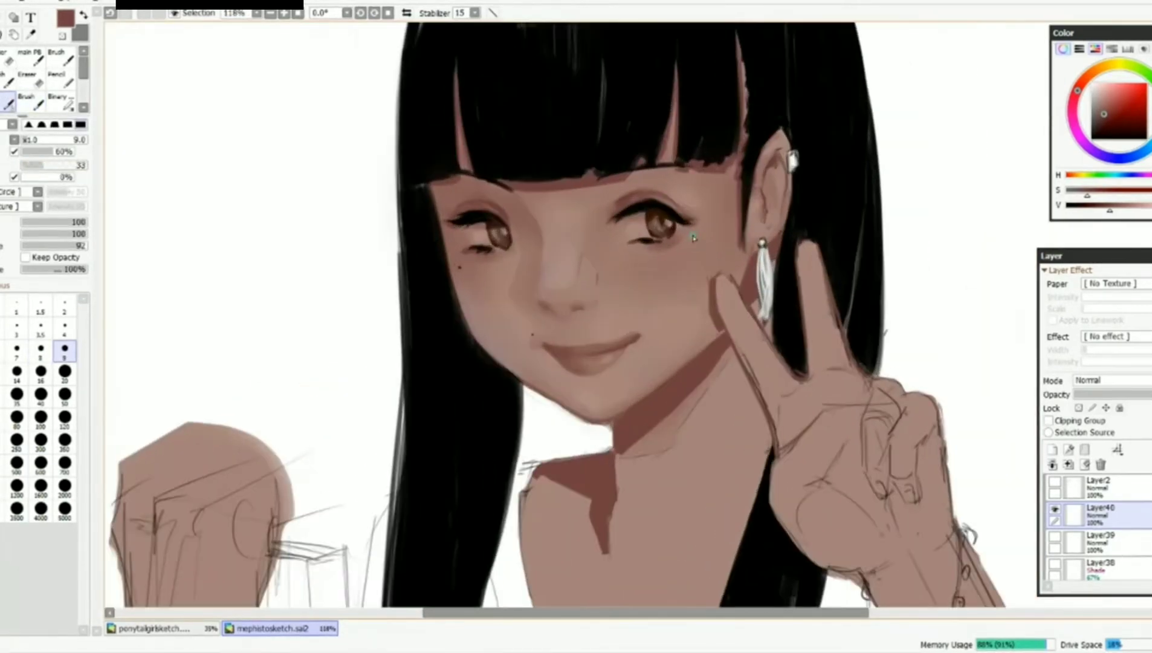
pyautogui.keyDown('alt'); pyautogui.click(574, 251); pyautogui.keyUp('alt')
pyautogui.press('b')
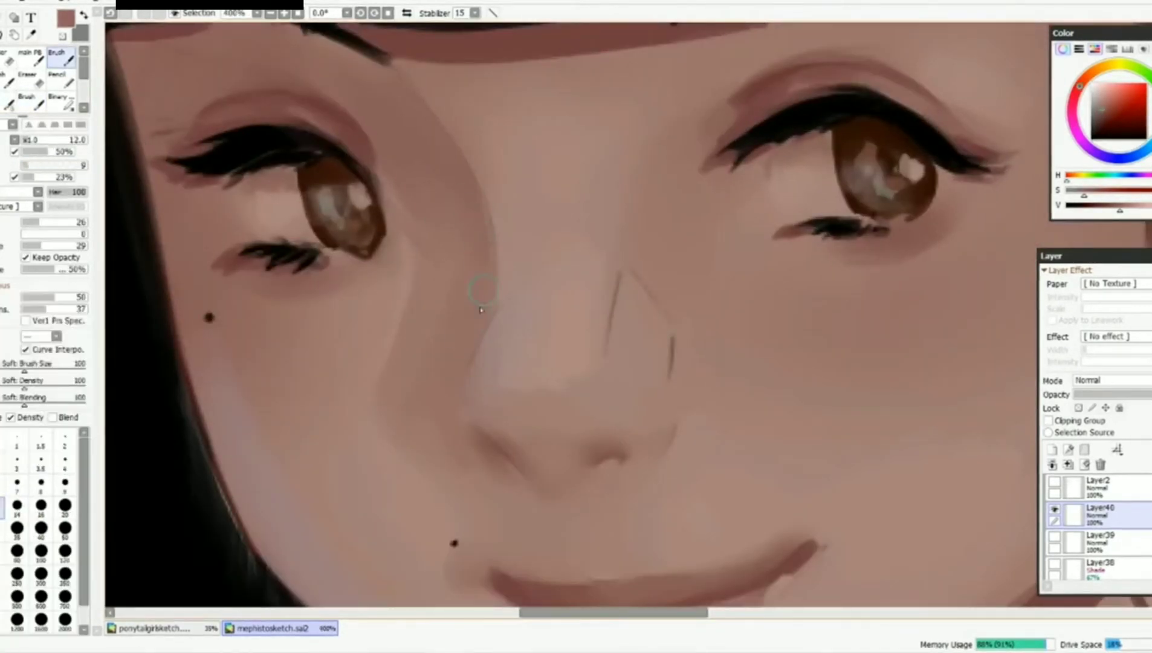
pyautogui.scroll(-6, 480, 309)
pyautogui.scroll(4, 550, 249)
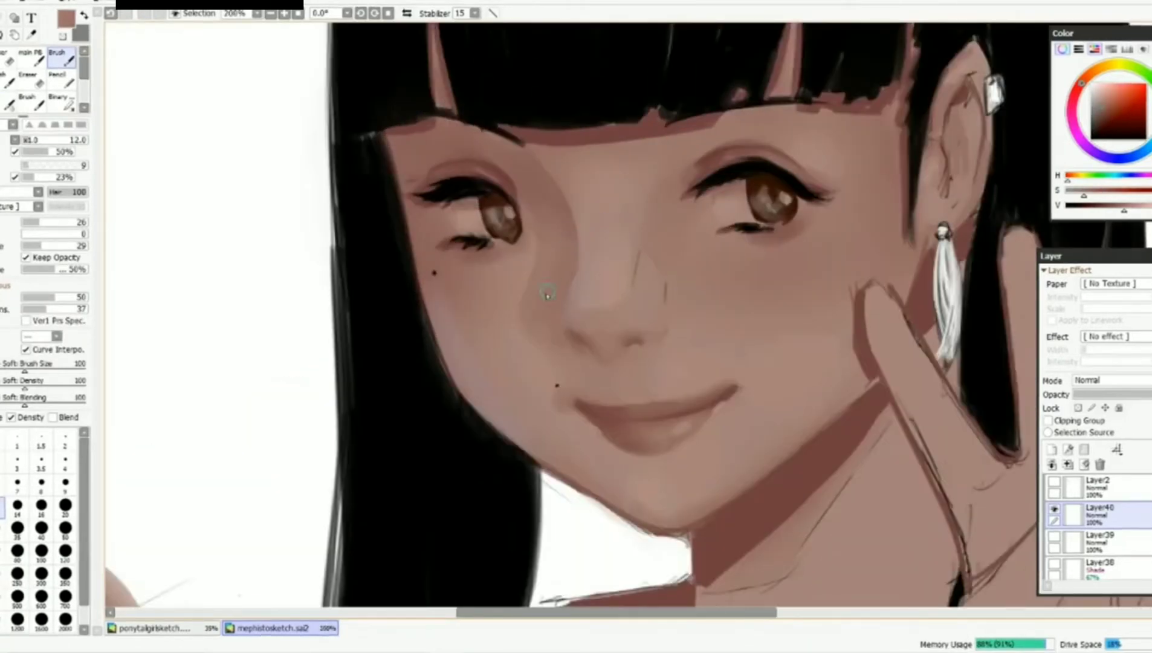
# - Examine the face shading up close and against the whole figure
pyautogui.press('n')
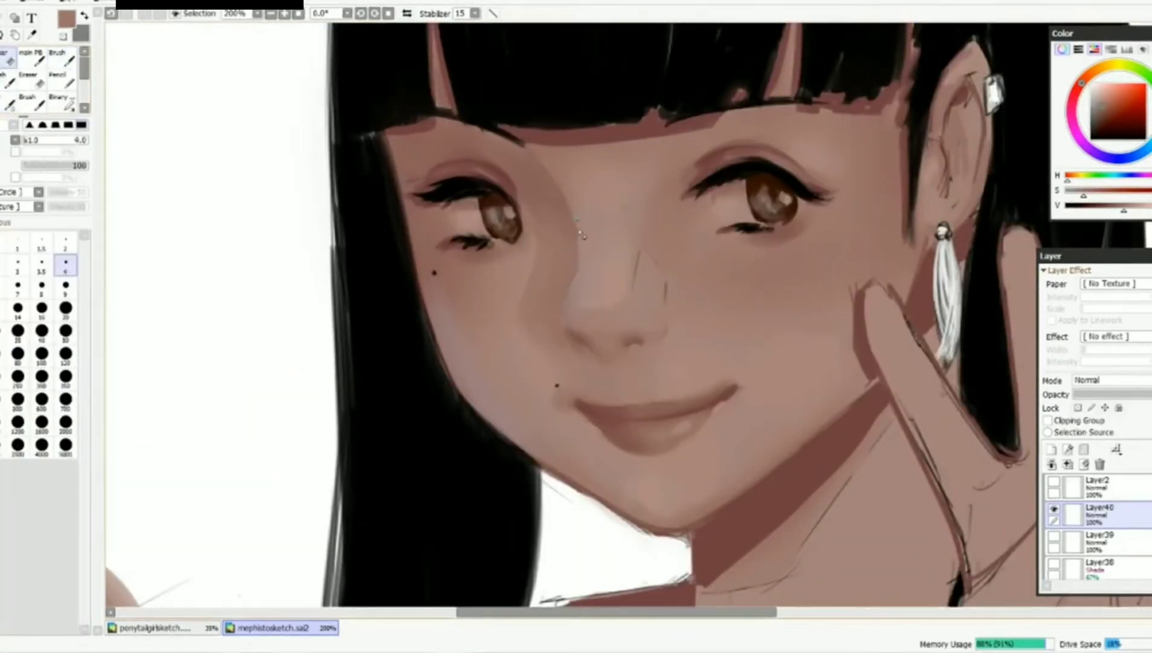
pyautogui.scroll(-5, 660, 281)
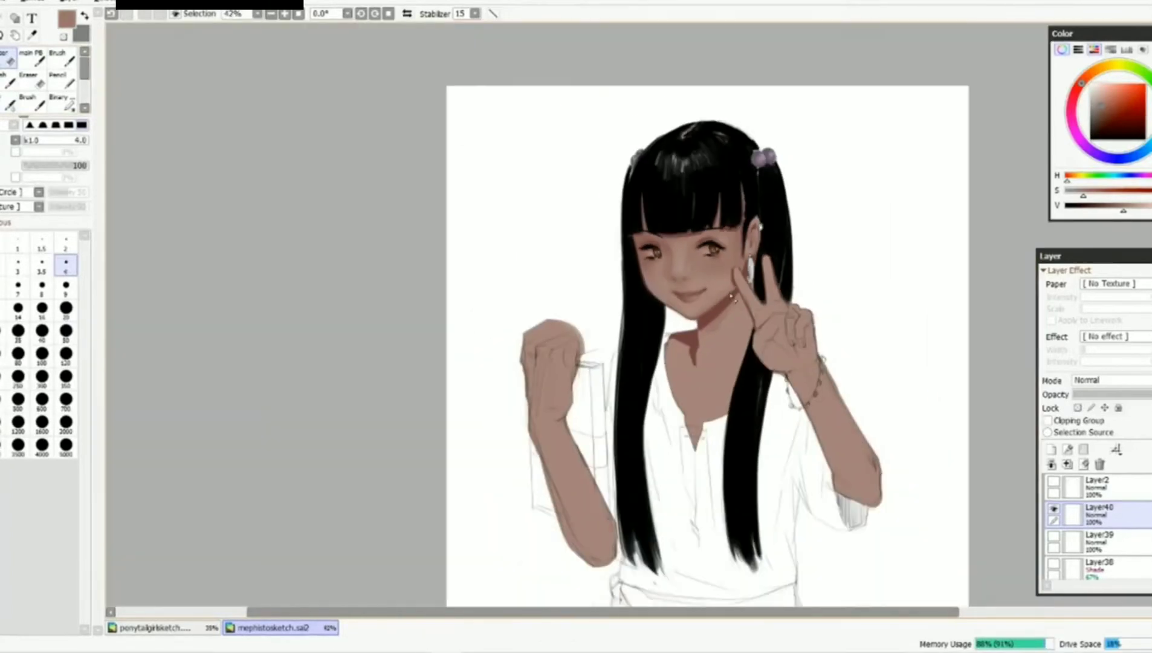
pyautogui.scroll(5, 671, 266)
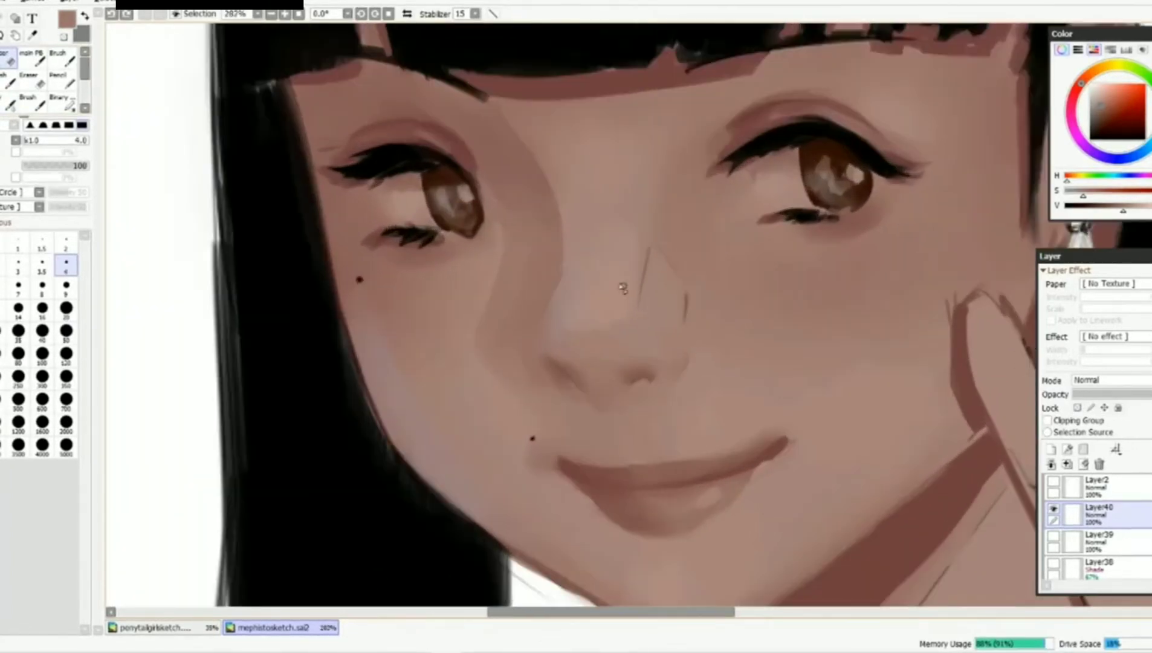
pyautogui.scroll(-5, 644, 239)
pyautogui.scroll(5, 611, 233)
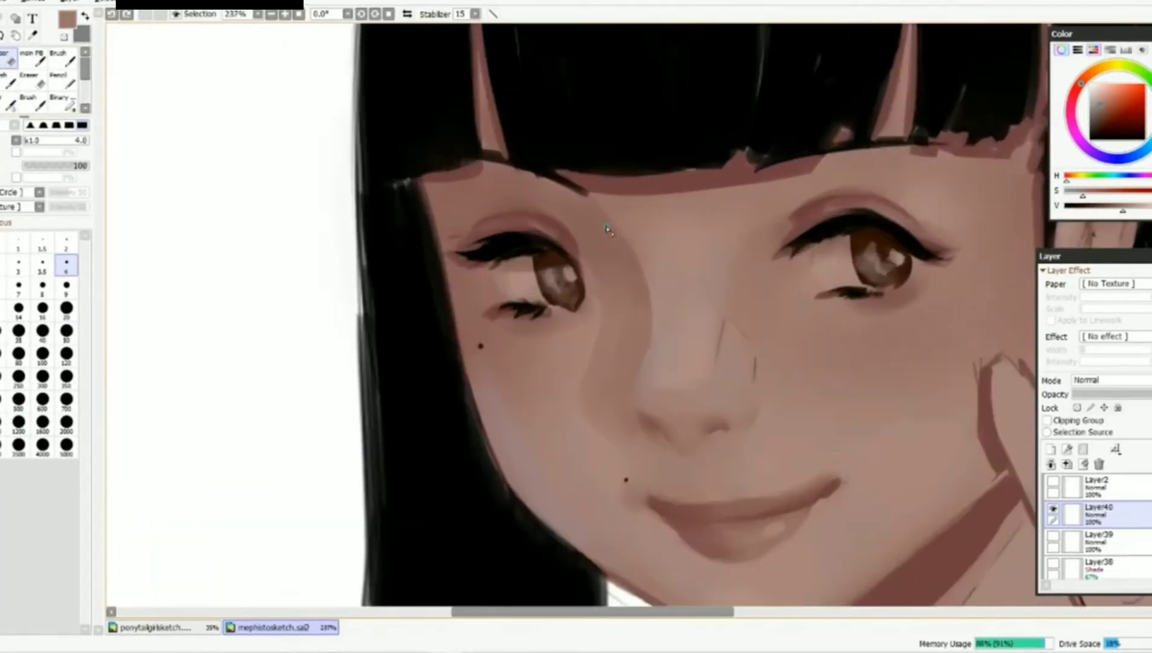
pyautogui.scroll(-2, 606, 228)
pyautogui.scroll(-5, 606, 230)
pyautogui.scroll(1, 606, 229)
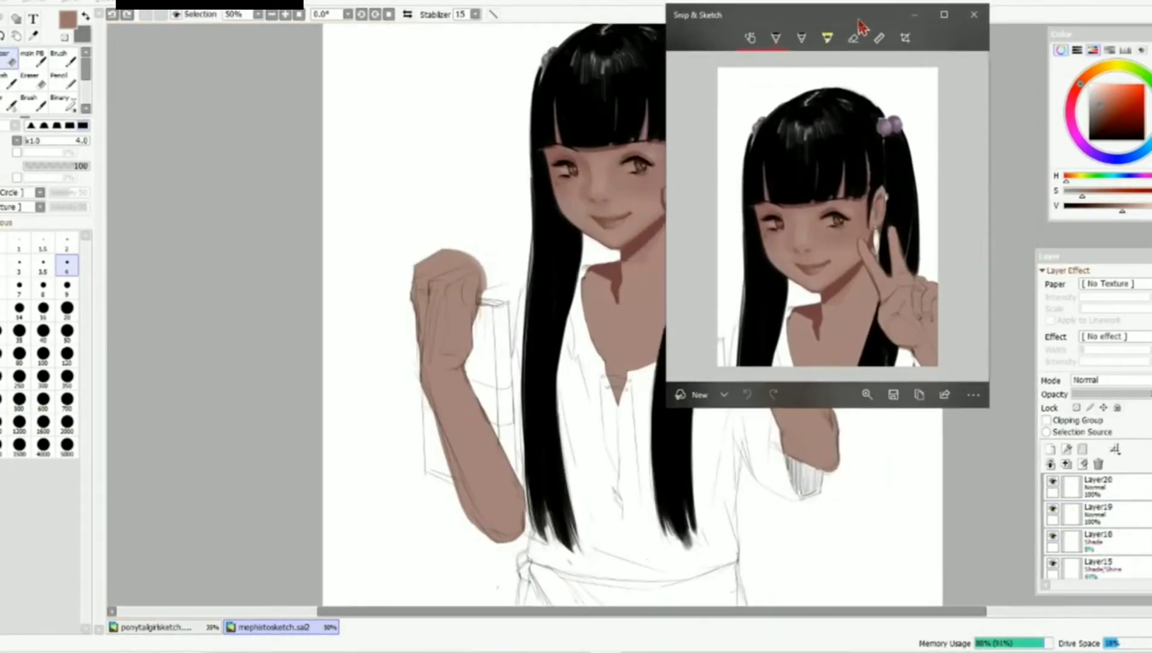
# - Place Layer41 beneath Layer1, mix a light beige and choose a painting brush for the clothing
pyautogui.scroll(-5, 1059, 546)
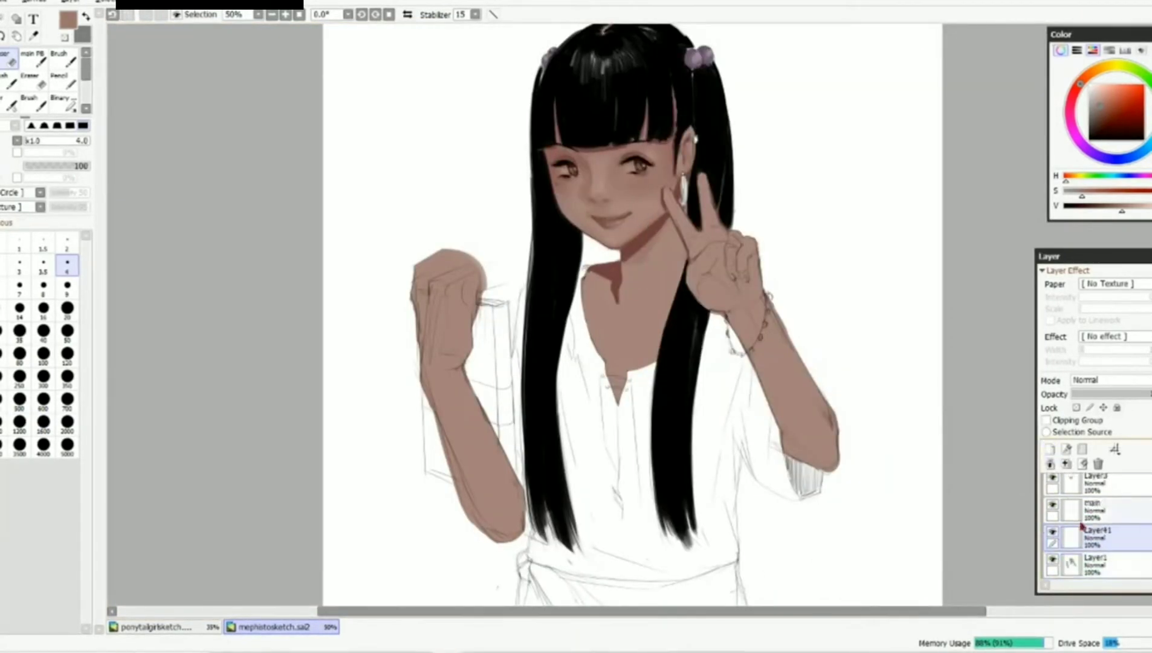
pyautogui.click(1088, 565)
pyautogui.scroll(-2, 628, 314)
pyautogui.moveTo(1080, 84)
pyautogui.mouseDown()
pyautogui.moveTo(1095, 70)
pyautogui.moveTo(1097, 90)
pyautogui.mouseUp()
pyautogui.click(1104, 97)
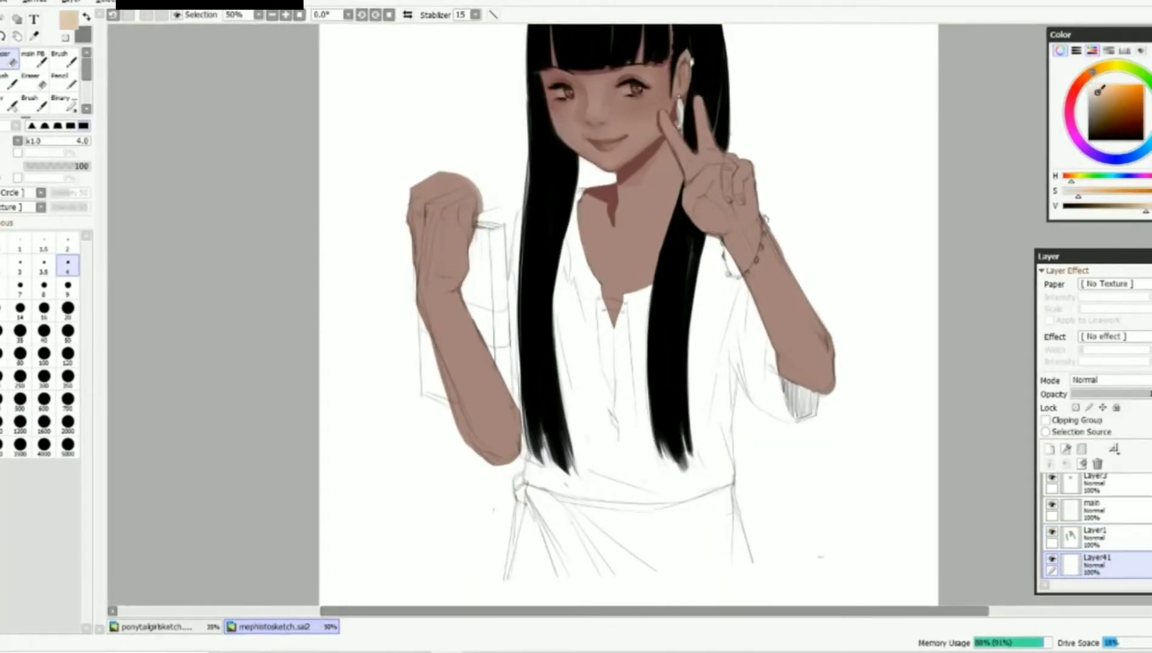
pyautogui.click(66, 68)
pyautogui.moveTo(562, 266); pyautogui.dragTo(574, 429)
pyautogui.moveTo(571, 223)
pyautogui.mouseDown()
pyautogui.moveTo(599, 345)
pyautogui.moveTo(586, 465)
pyautogui.moveTo(601, 498)
pyautogui.mouseUp()
pyautogui.moveTo(589, 441); pyautogui.dragTo(625, 489)
pyautogui.press('Delete')
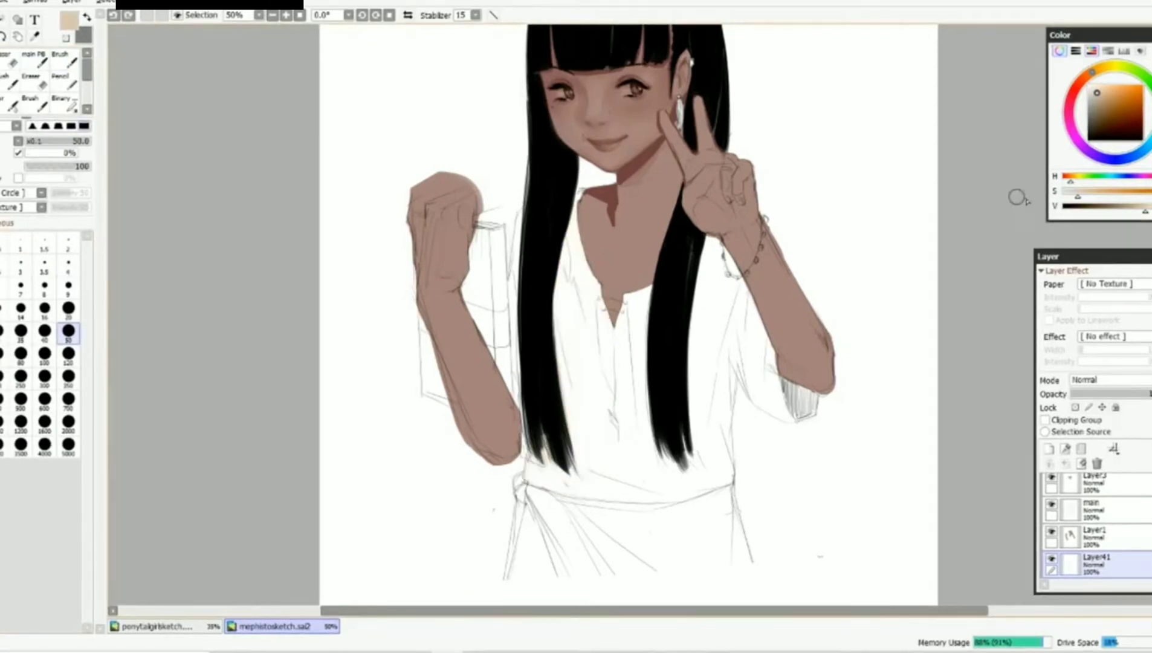
# - Fill the whole shirt and its sleeves with the light beige base colour down to the waistline
pyautogui.moveTo(589, 278); pyautogui.dragTo(607, 393)
pyautogui.moveTo(562, 266)
pyautogui.mouseDown()
pyautogui.moveTo(580, 423)
pyautogui.moveTo(563, 225)
pyautogui.mouseUp()
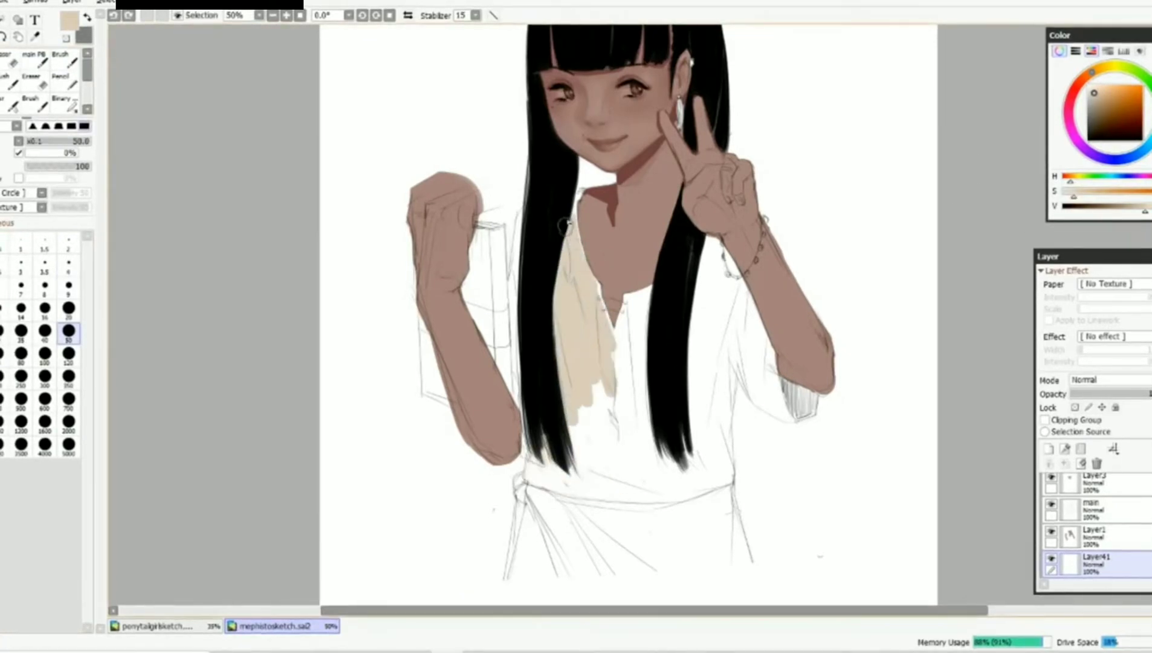
pyautogui.moveTo(607, 360)
pyautogui.mouseDown()
pyautogui.moveTo(633, 310)
pyautogui.moveTo(644, 423)
pyautogui.mouseUp()
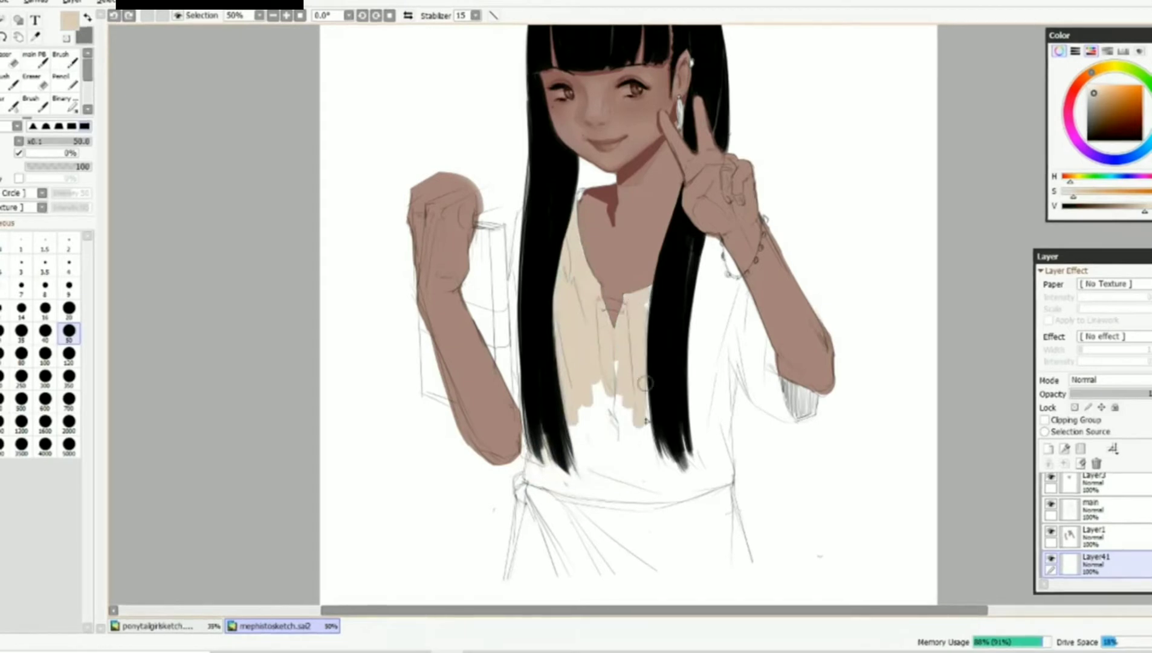
pyautogui.moveTo(701, 247)
pyautogui.mouseDown()
pyautogui.moveTo(731, 265)
pyautogui.moveTo(731, 278)
pyautogui.moveTo(694, 292)
pyautogui.moveTo(701, 435)
pyautogui.mouseUp()
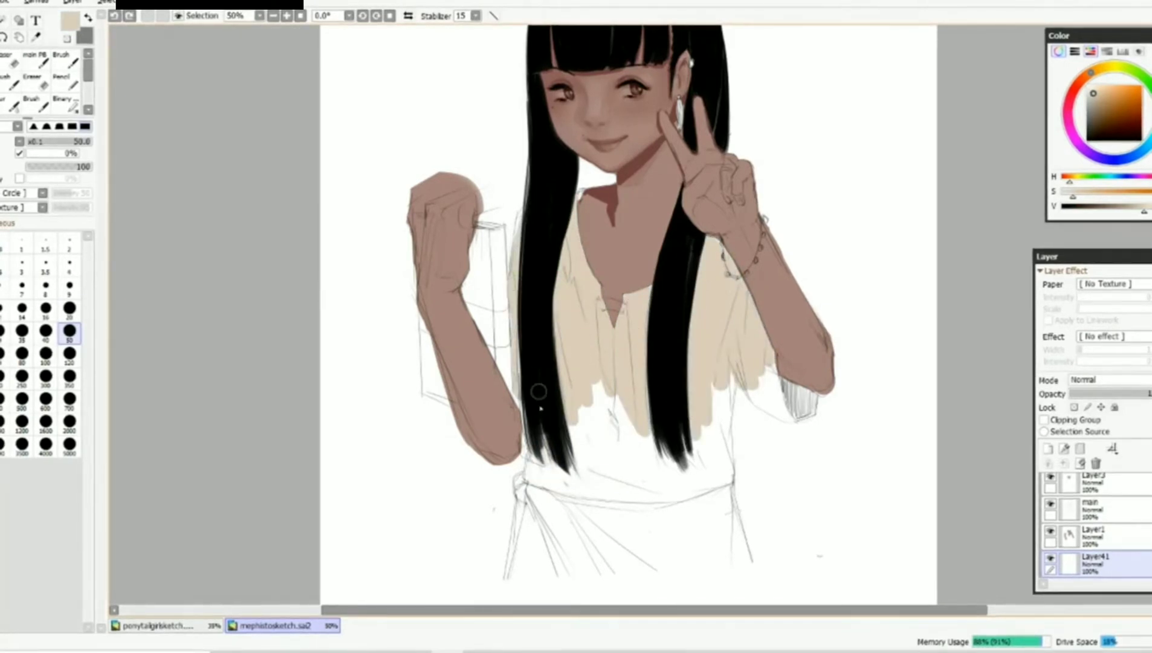
pyautogui.moveTo(539, 391)
pyautogui.mouseDown()
pyautogui.moveTo(545, 479)
pyautogui.moveTo(530, 475)
pyautogui.moveTo(591, 497)
pyautogui.moveTo(716, 483)
pyautogui.moveTo(731, 364)
pyautogui.moveTo(700, 482)
pyautogui.moveTo(624, 428)
pyautogui.moveTo(548, 466)
pyautogui.moveTo(679, 495)
pyautogui.moveTo(673, 458)
pyautogui.moveTo(753, 393)
pyautogui.moveTo(777, 405)
pyautogui.mouseUp()
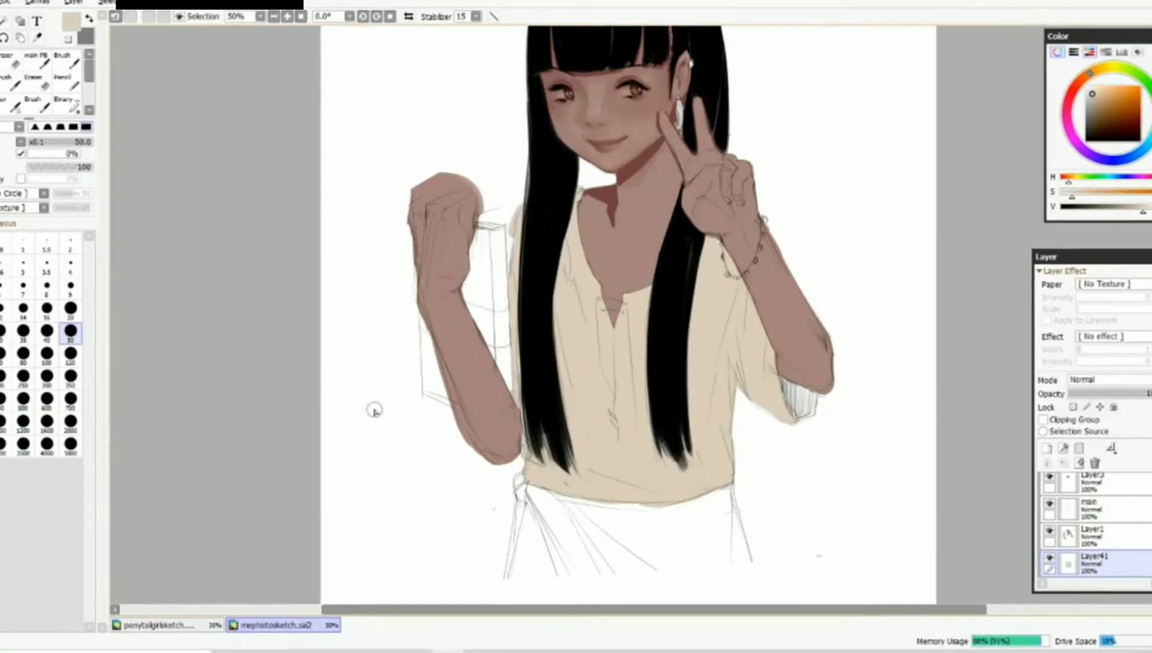
pyautogui.press('e')
pyautogui.scroll(1, 555, 219)
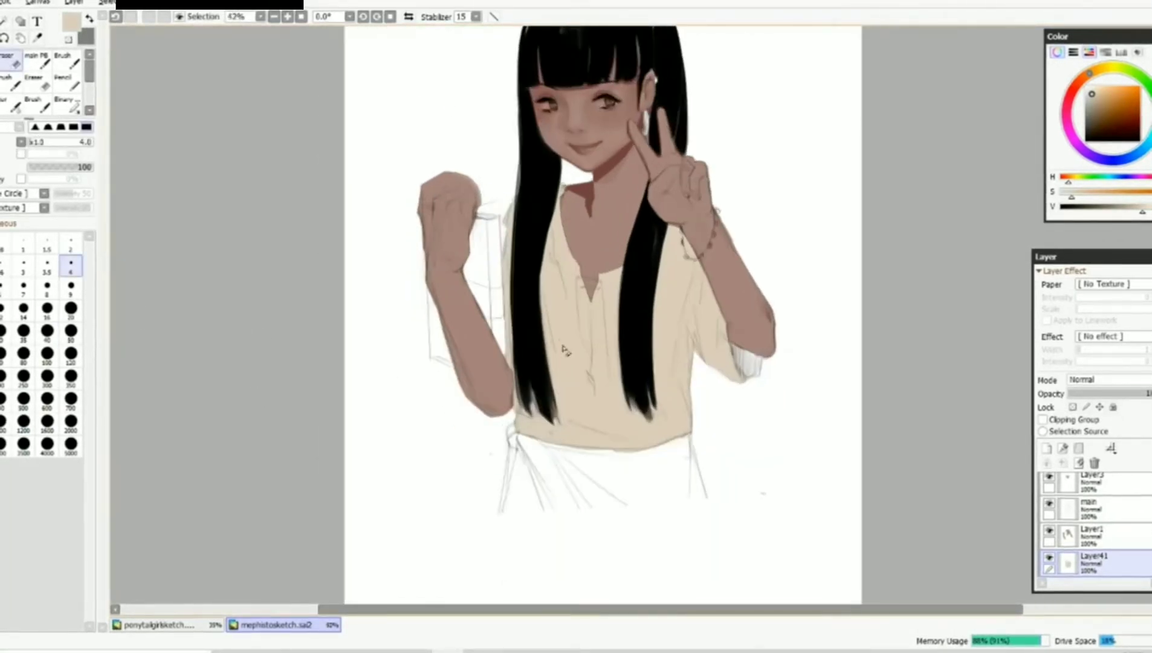
# - Mix a reddish brown, block in the wrap skirt below the waist with a size 120 brush and clean its edges
pyautogui.moveTo(1142, 206); pyautogui.dragTo(1116, 211)
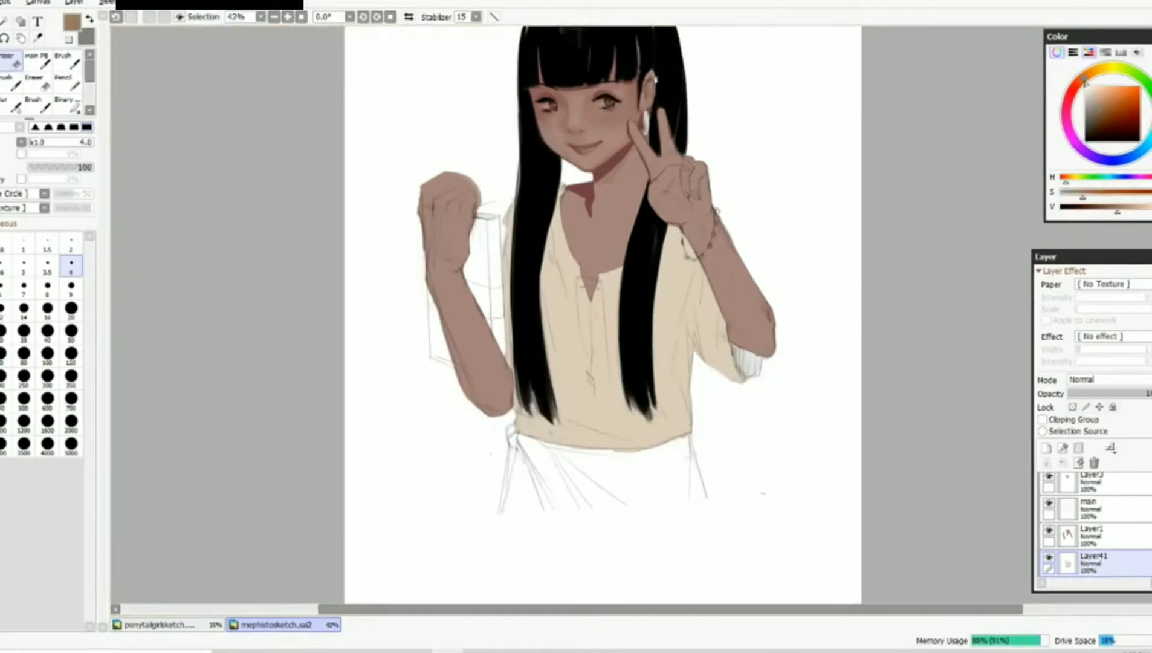
pyautogui.press('b')
pyautogui.moveTo(532, 456); pyautogui.dragTo(610, 544)
pyautogui.moveTo(511, 430)
pyautogui.mouseDown()
pyautogui.moveTo(605, 574)
pyautogui.moveTo(672, 448)
pyautogui.moveTo(569, 465)
pyautogui.moveTo(642, 561)
pyautogui.moveTo(560, 493)
pyautogui.moveTo(680, 460)
pyautogui.moveTo(722, 581)
pyautogui.moveTo(587, 515)
pyautogui.moveTo(676, 579)
pyautogui.mouseUp()
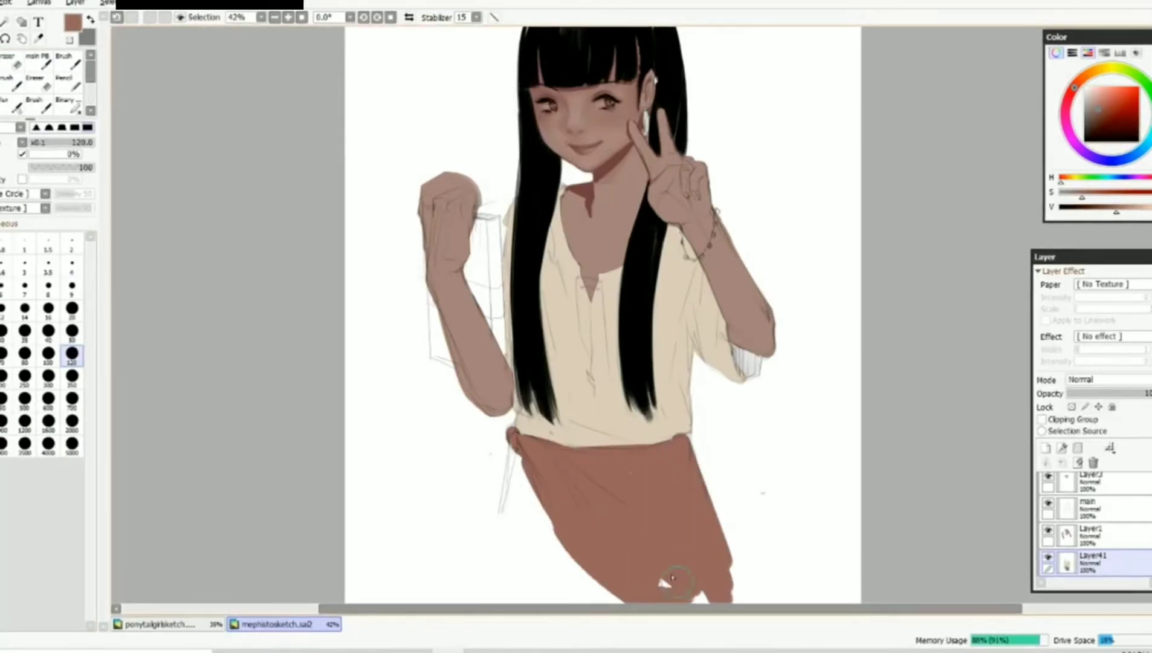
pyautogui.press('e')
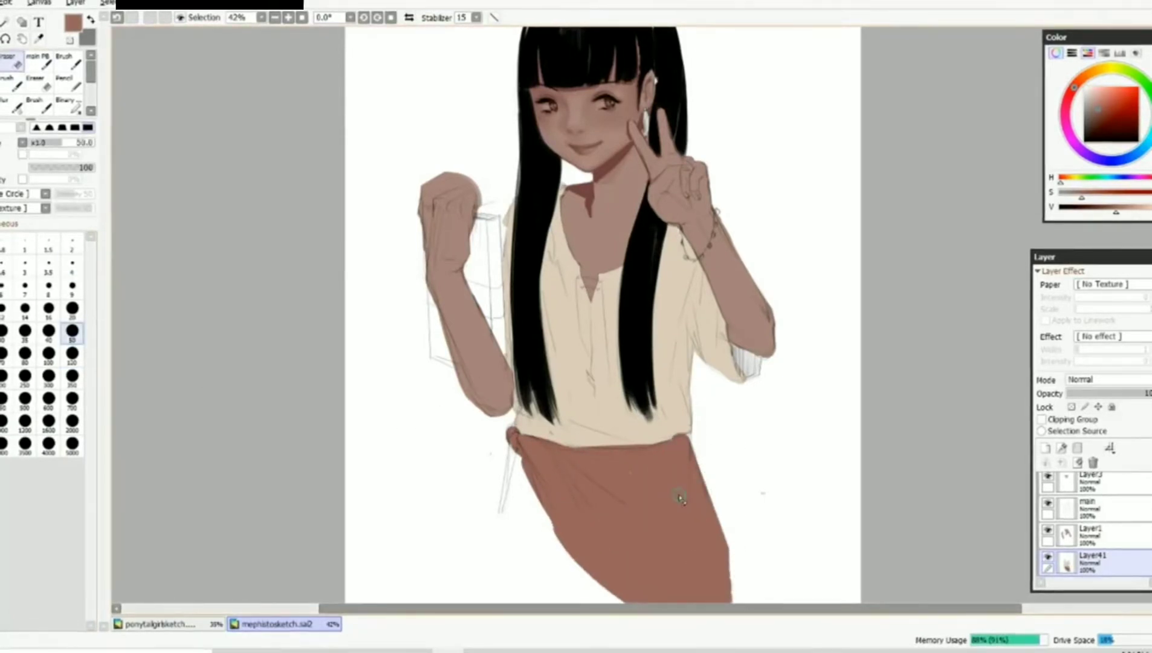
# - Sample the shirt's beige, desaturate it, and paint the pale underskirt beside the wrap, erasing the excess along its edges
pyautogui.keyDown('alt'); pyautogui.click(585, 396); pyautogui.keyUp('alt')
pyautogui.moveTo(1081, 195); pyautogui.dragTo(1068, 200)
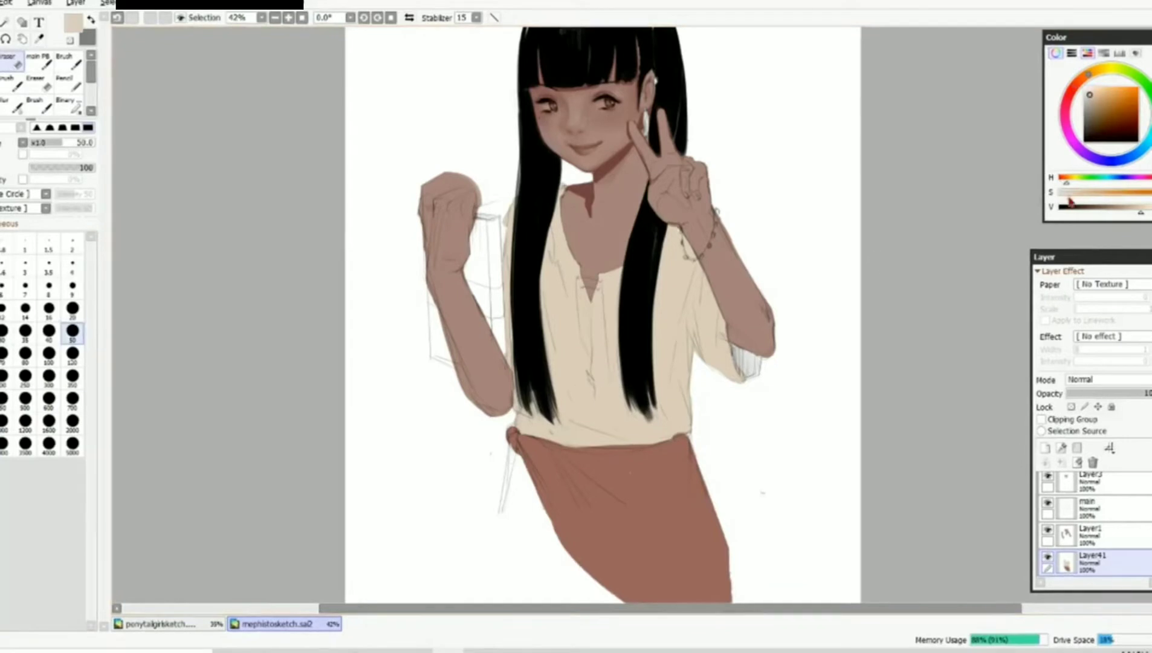
pyautogui.press('b')
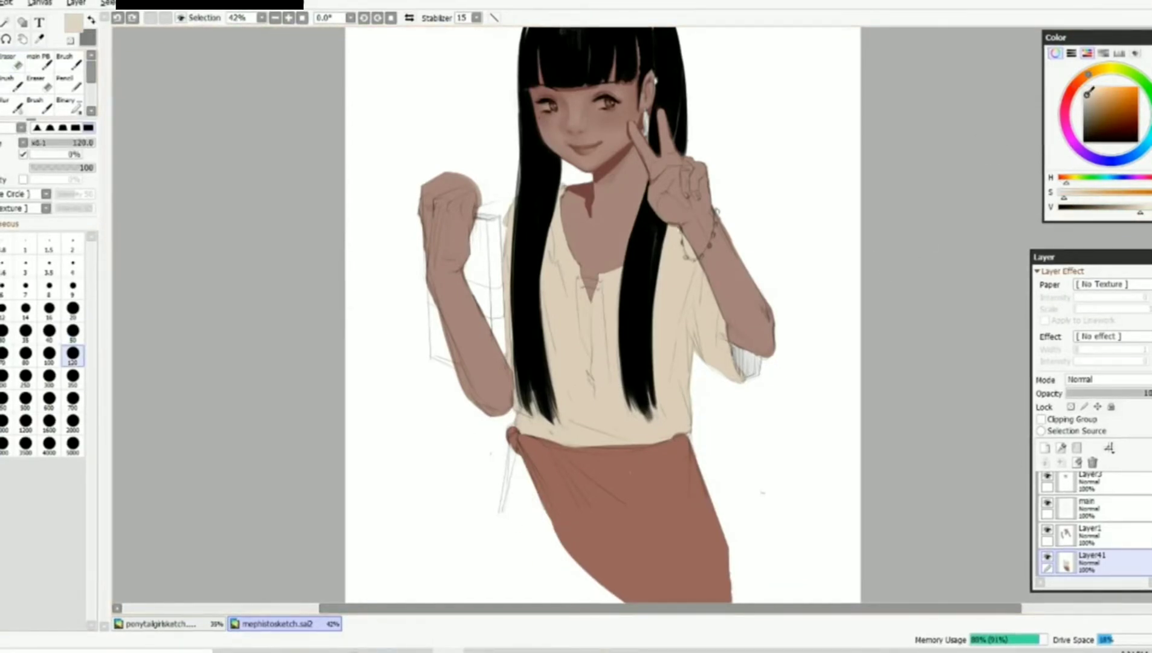
pyautogui.moveTo(512, 462)
pyautogui.mouseDown()
pyautogui.moveTo(566, 578)
pyautogui.moveTo(493, 519)
pyautogui.moveTo(493, 465)
pyautogui.mouseUp()
pyautogui.press('e')
pyautogui.moveTo(493, 466)
pyautogui.mouseDown()
pyautogui.moveTo(495, 515)
pyautogui.moveTo(467, 535)
pyautogui.moveTo(561, 541)
pyautogui.mouseUp()
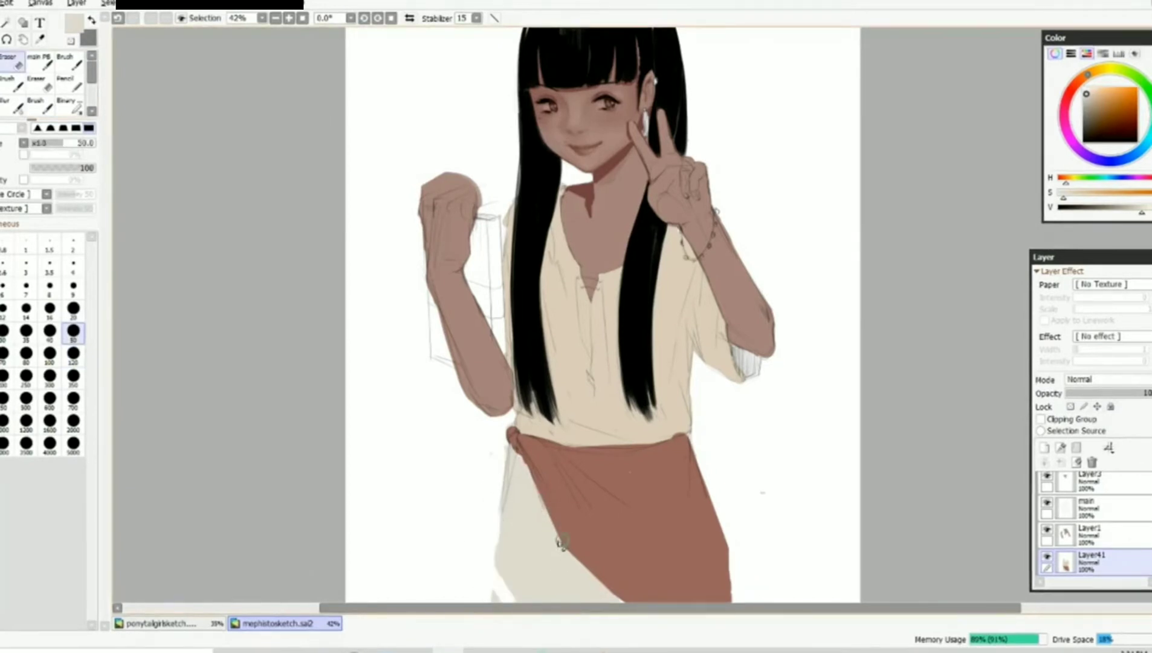
pyautogui.scroll(-3, 560, 541)
pyautogui.scroll(2, 501, 560)
pyautogui.press('b')
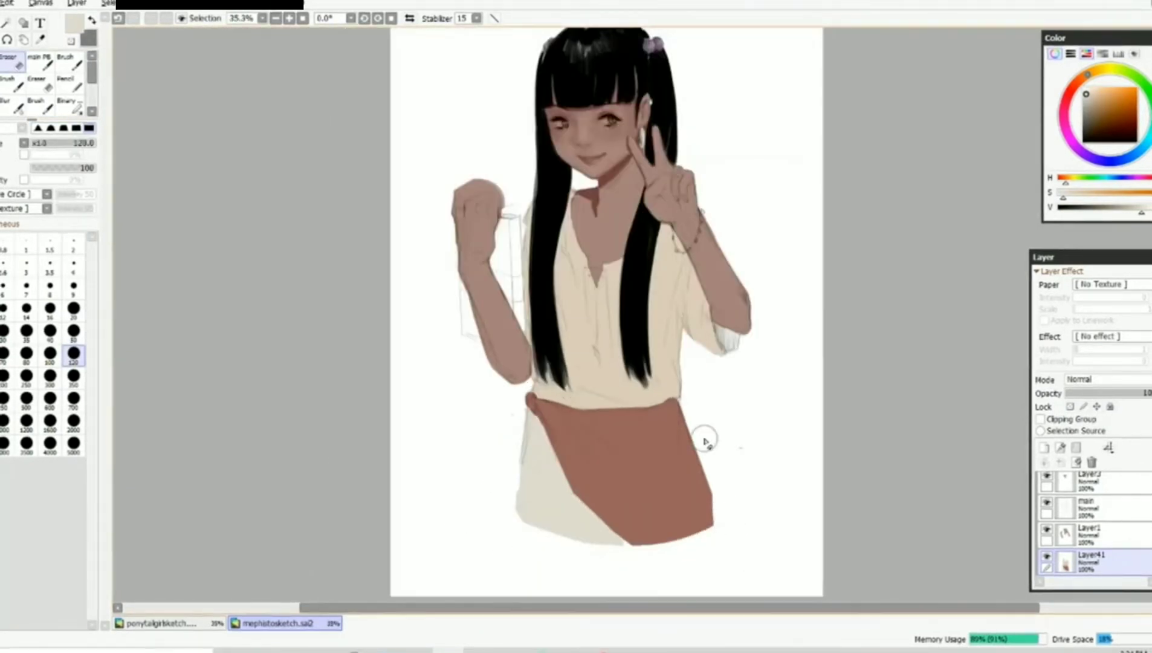
# - Add a new layer beneath Layer1 and sample a reddish skin tone from the neck as the book's base colour
pyautogui.scroll(-1, 712, 232)
pyautogui.scroll(2, 681, 185)
pyautogui.scroll(-1, 543, 272)
pyautogui.scroll(3, 450, 322)
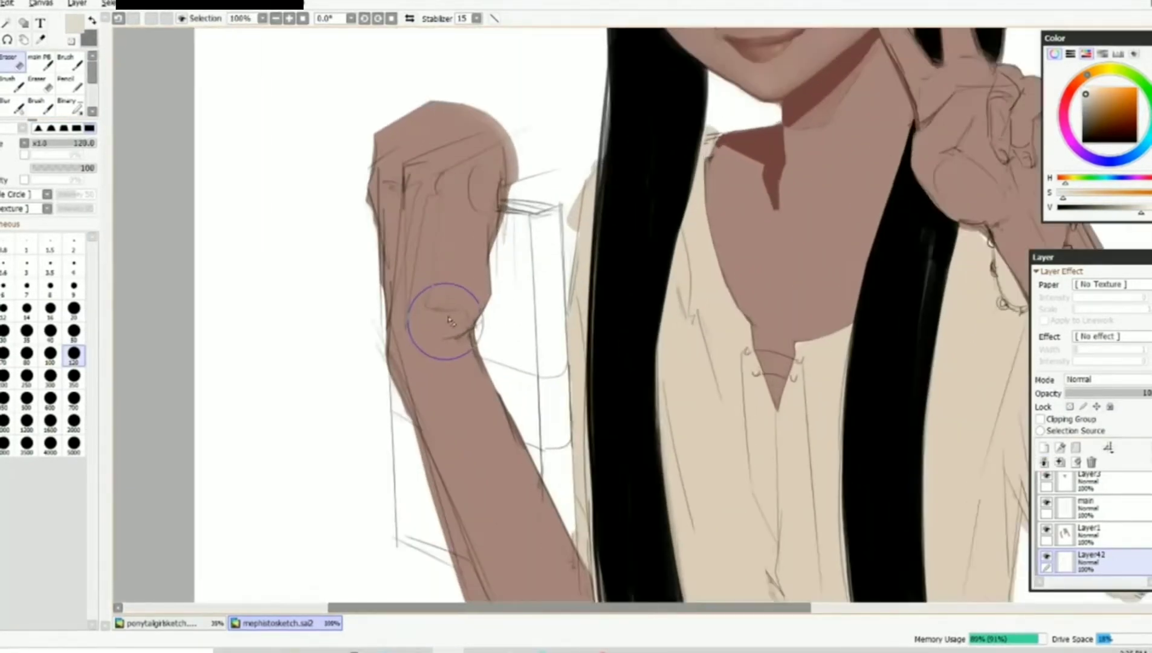
pyautogui.moveTo(450, 321); pyautogui.dragTo(482, 296)
pyautogui.keyDown('alt'); pyautogui.click(804, 154); pyautogui.keyUp('alt')
pyautogui.press('b')
pyautogui.moveTo(561, 217); pyautogui.dragTo(564, 378)
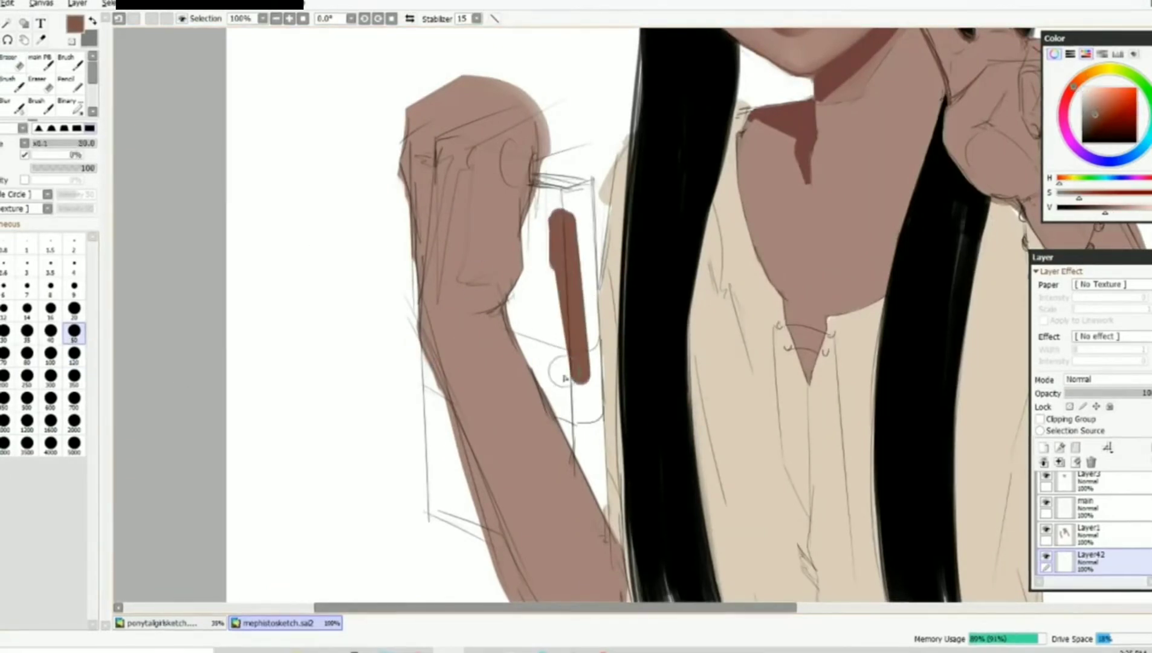
pyautogui.hotkey('ctrl', 'z')
pyautogui.click(1095, 119)
pyautogui.moveTo(574, 208); pyautogui.dragTo(565, 338)
pyautogui.moveTo(541, 211); pyautogui.dragTo(537, 289)
pyautogui.hotkey('ctrl', 'z')
pyautogui.hotkey('ctrl', 'z')
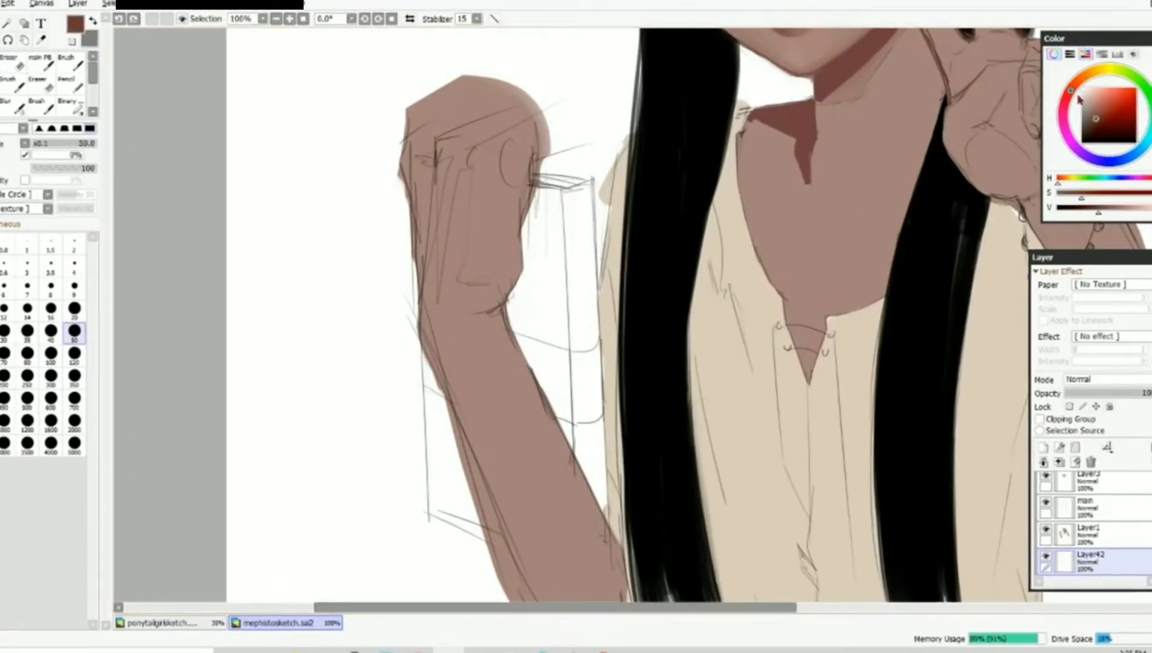
pyautogui.click(1095, 115)
pyautogui.moveTo(561, 207); pyautogui.dragTo(560, 350)
pyautogui.hotkey('ctrl', 'z')
# - Mix a muted reddish brown, block in the book behind the raised arm, and erase the overspill along its outer edges
pyautogui.click(1094, 112)
pyautogui.moveTo(576, 203); pyautogui.dragTo(577, 360)
pyautogui.moveTo(547, 191); pyautogui.dragTo(540, 347)
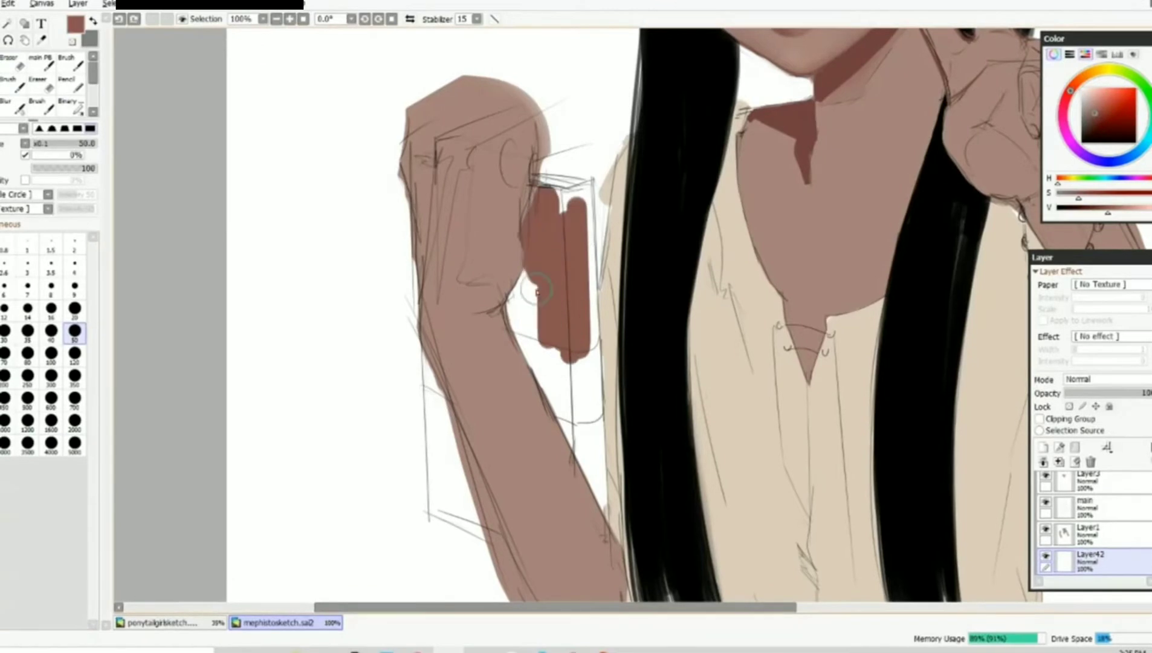
pyautogui.moveTo(537, 292)
pyautogui.mouseDown()
pyautogui.moveTo(519, 308)
pyautogui.moveTo(541, 364)
pyautogui.moveTo(526, 324)
pyautogui.moveTo(586, 396)
pyautogui.moveTo(570, 350)
pyautogui.moveTo(548, 371)
pyautogui.moveTo(583, 321)
pyautogui.moveTo(580, 196)
pyautogui.moveTo(588, 311)
pyautogui.moveTo(571, 191)
pyautogui.mouseUp()
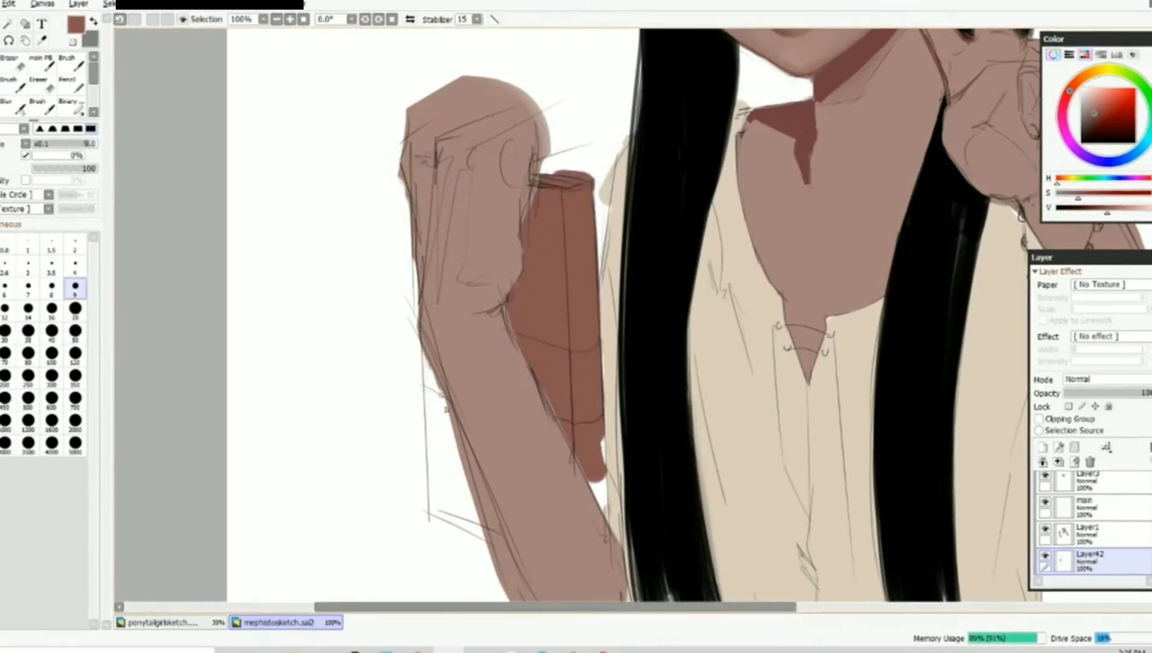
pyautogui.moveTo(417, 354)
pyautogui.mouseDown()
pyautogui.moveTo(456, 496)
pyautogui.moveTo(424, 446)
pyautogui.moveTo(595, 514)
pyautogui.moveTo(611, 339)
pyautogui.mouseUp()
pyautogui.press('e')
pyautogui.moveTo(408, 351)
pyautogui.mouseDown()
pyautogui.moveTo(404, 327)
pyautogui.moveTo(406, 509)
pyautogui.moveTo(478, 554)
pyautogui.mouseUp()
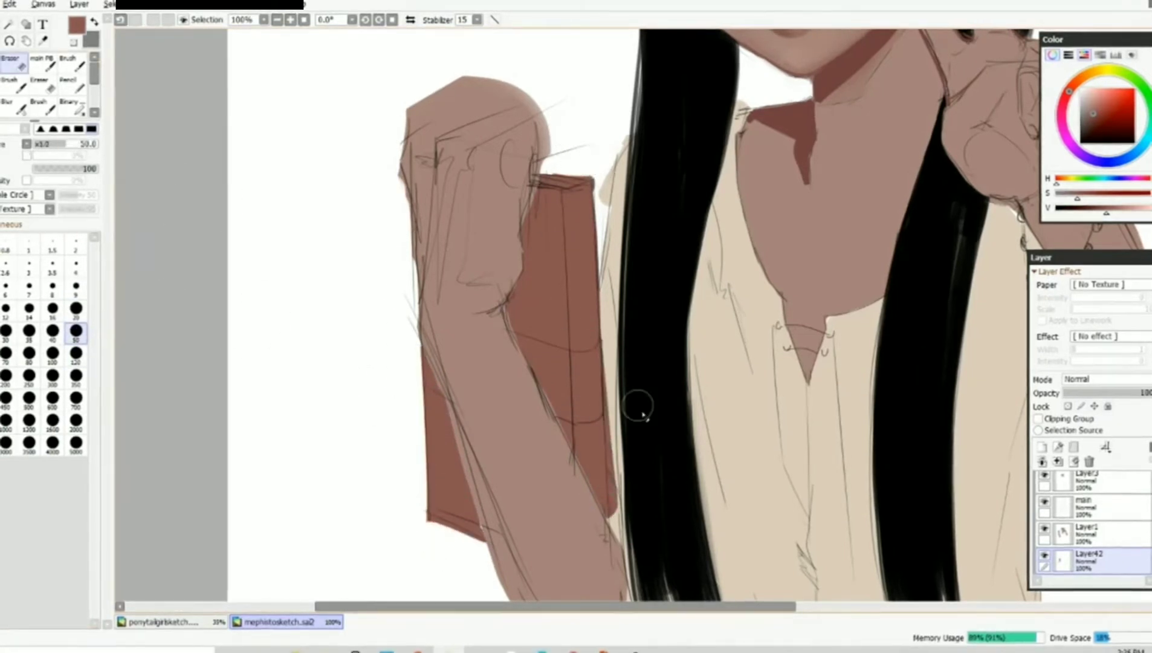
pyautogui.moveTo(615, 342); pyautogui.dragTo(623, 511)
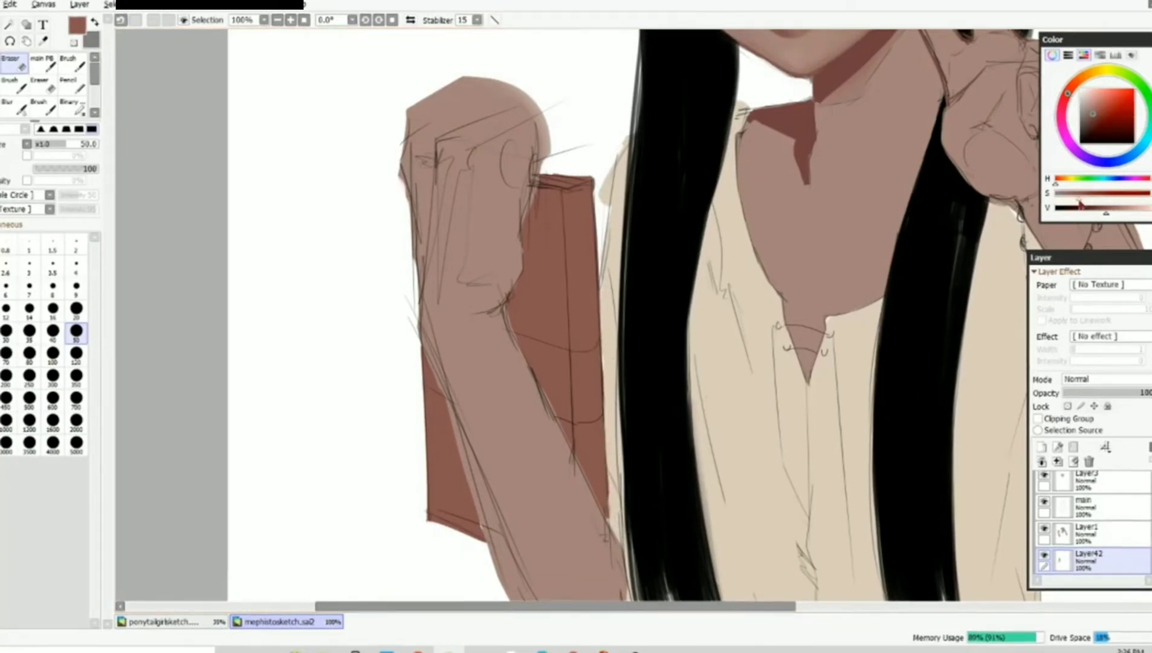
# - Darken the reddish brown and paint a band across the middle of the book with a size 20 brush
pyautogui.moveTo(1080, 206); pyautogui.dragTo(1098, 209)
pyautogui.press('b')
pyautogui.moveTo(526, 341)
pyautogui.mouseDown()
pyautogui.moveTo(562, 390)
pyautogui.moveTo(565, 351)
pyautogui.moveTo(551, 399)
pyautogui.moveTo(595, 354)
pyautogui.mouseUp()
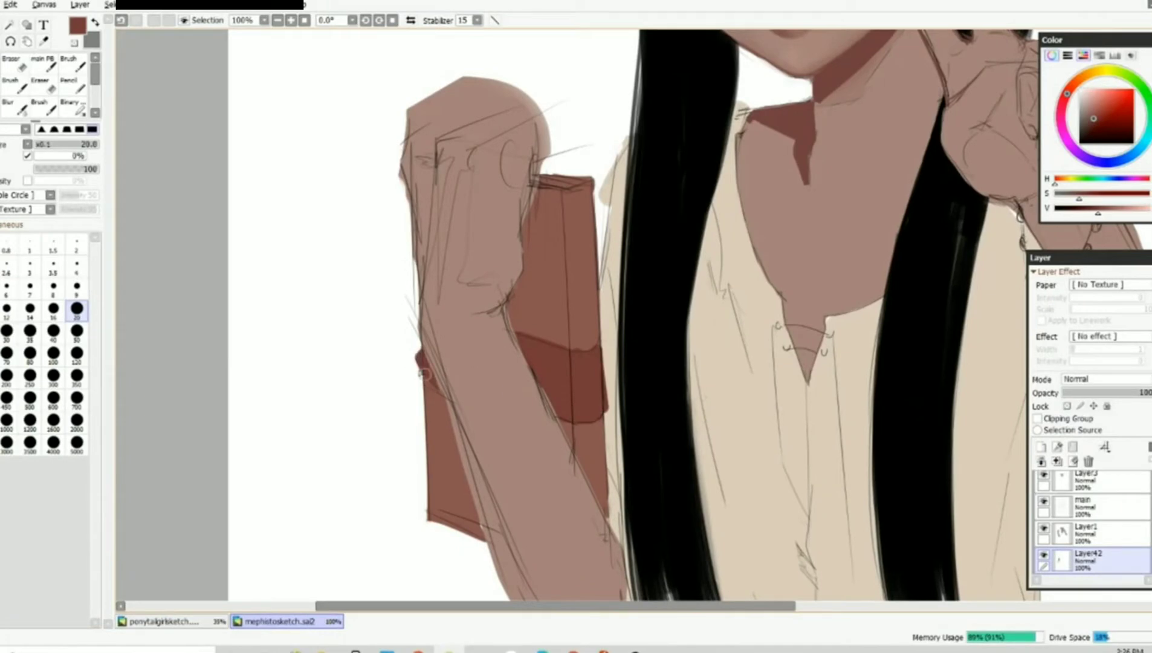
pyautogui.press('e')
# - Mix a pale pink and fill in the bracelet beads on a new layer above Layer1 with a size 9 brush
pyautogui.scroll(-8, 624, 386)
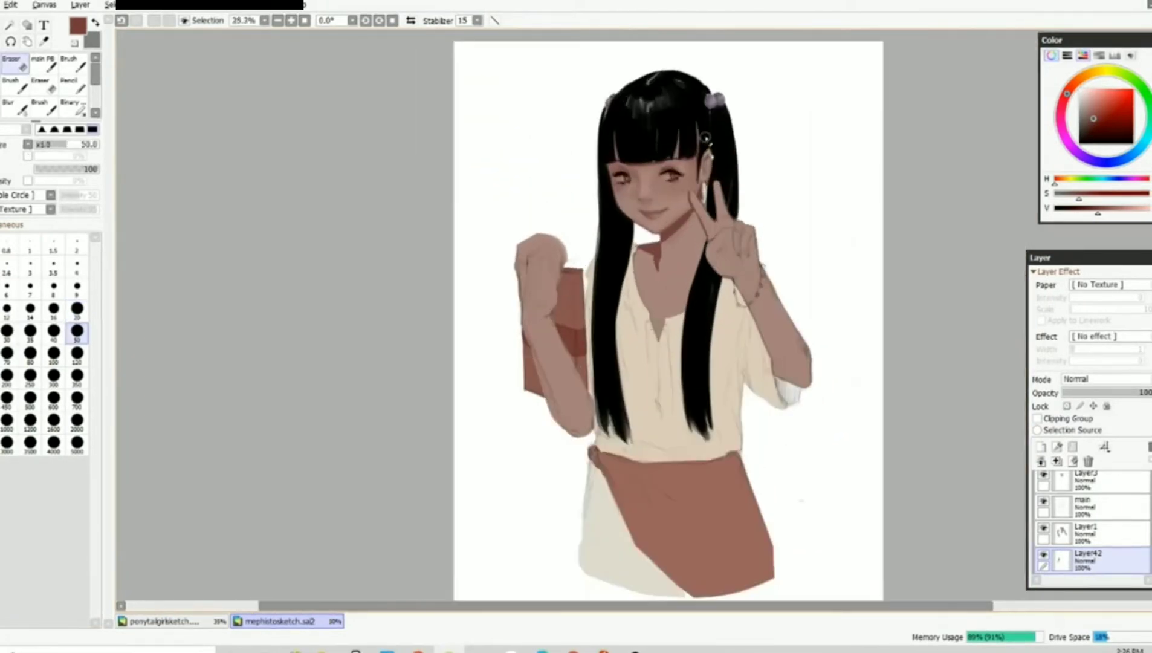
pyautogui.scroll(1, 705, 138)
pyautogui.scroll(-2, 705, 138)
pyautogui.scroll(4, 970, 414)
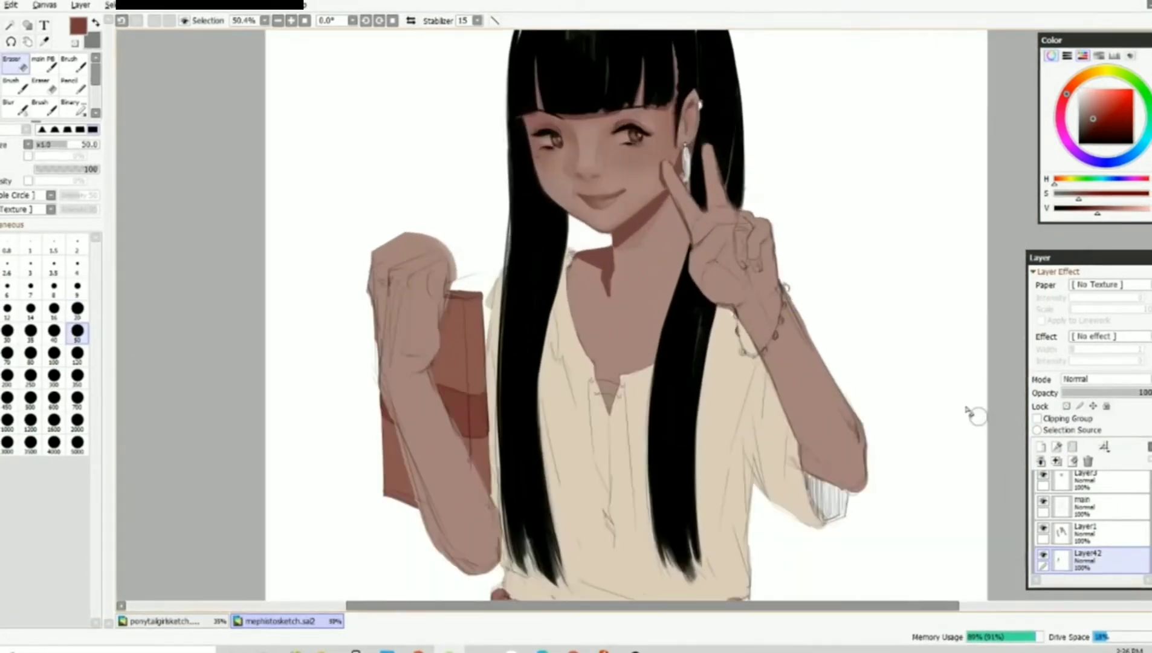
pyautogui.scroll(5, 970, 414)
pyautogui.click(1083, 100)
pyautogui.press('b')
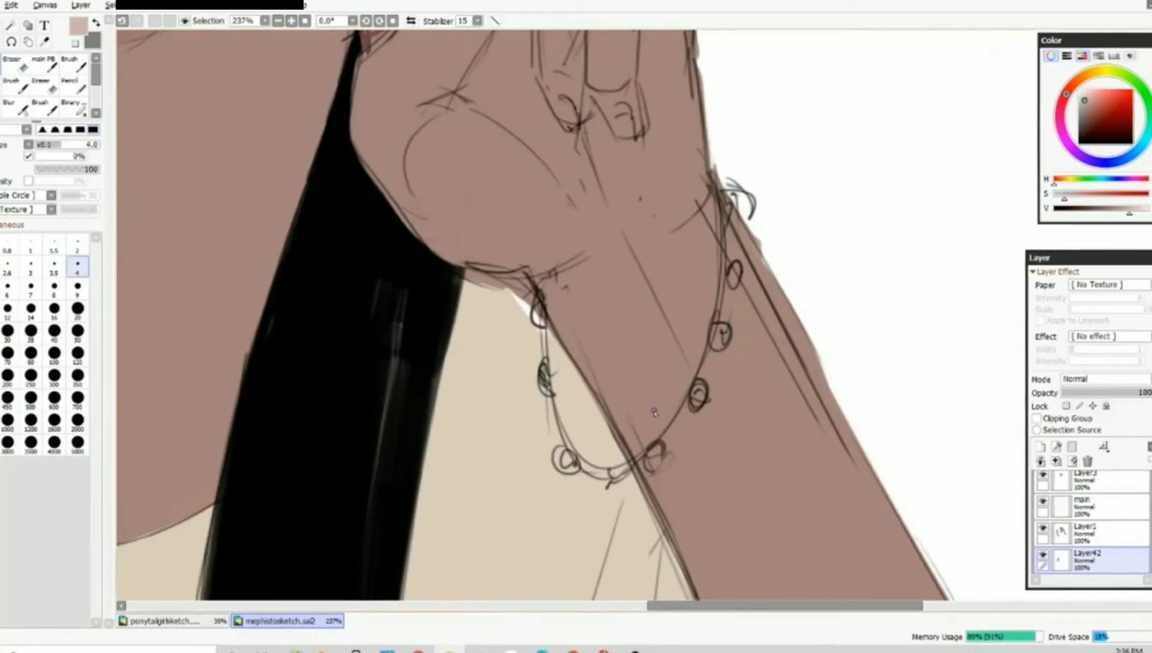
pyautogui.click(1112, 531)
pyautogui.click(1111, 559)
pyautogui.click(1112, 531)
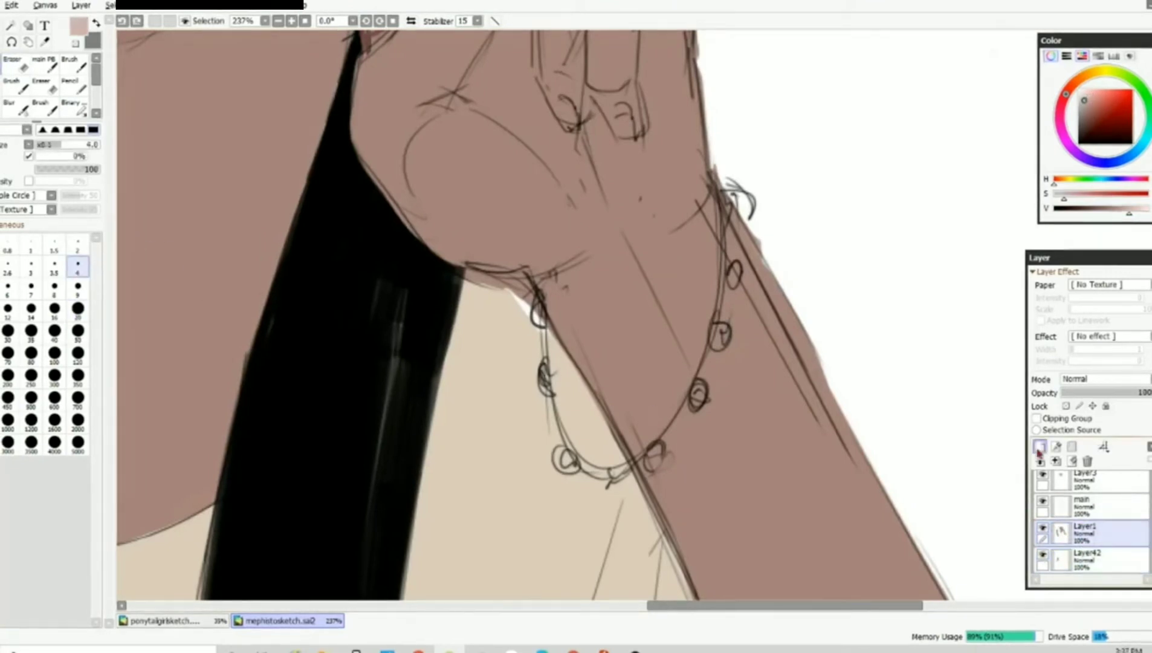
pyautogui.click(1039, 446)
pyautogui.click(78, 287)
pyautogui.moveTo(659, 450); pyautogui.dragTo(653, 463)
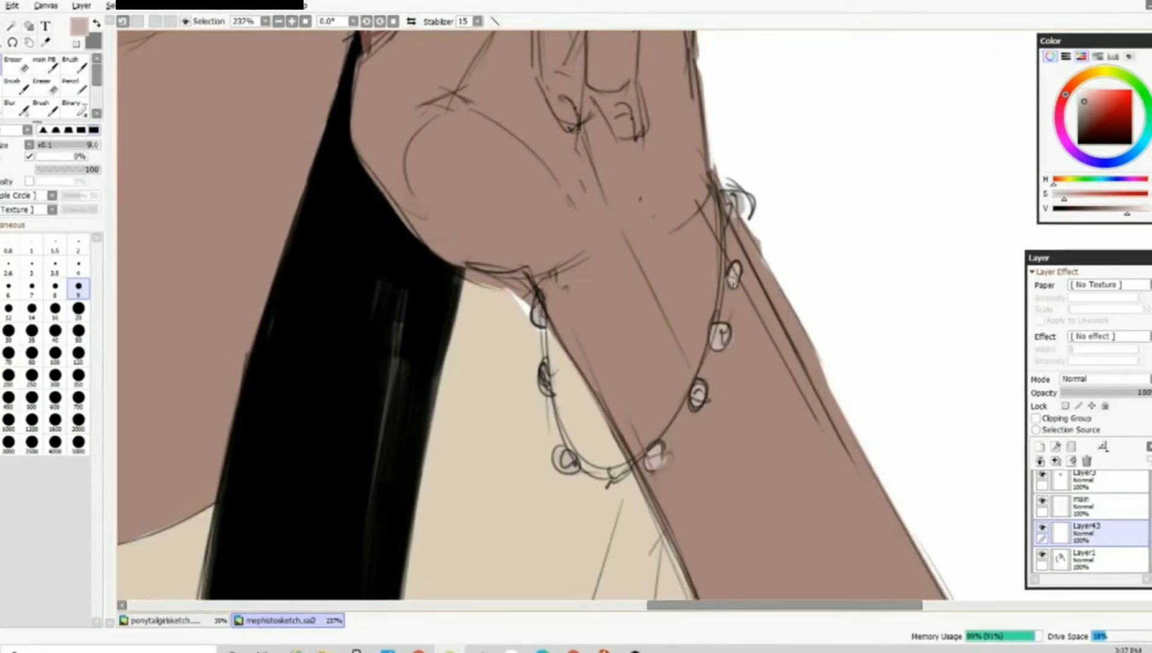
# - Paint the nails of the two curled fingers on the peace-sign hand with the pale pink
pyautogui.scroll(-5, 822, 244)
pyautogui.scroll(6, 753, 342)
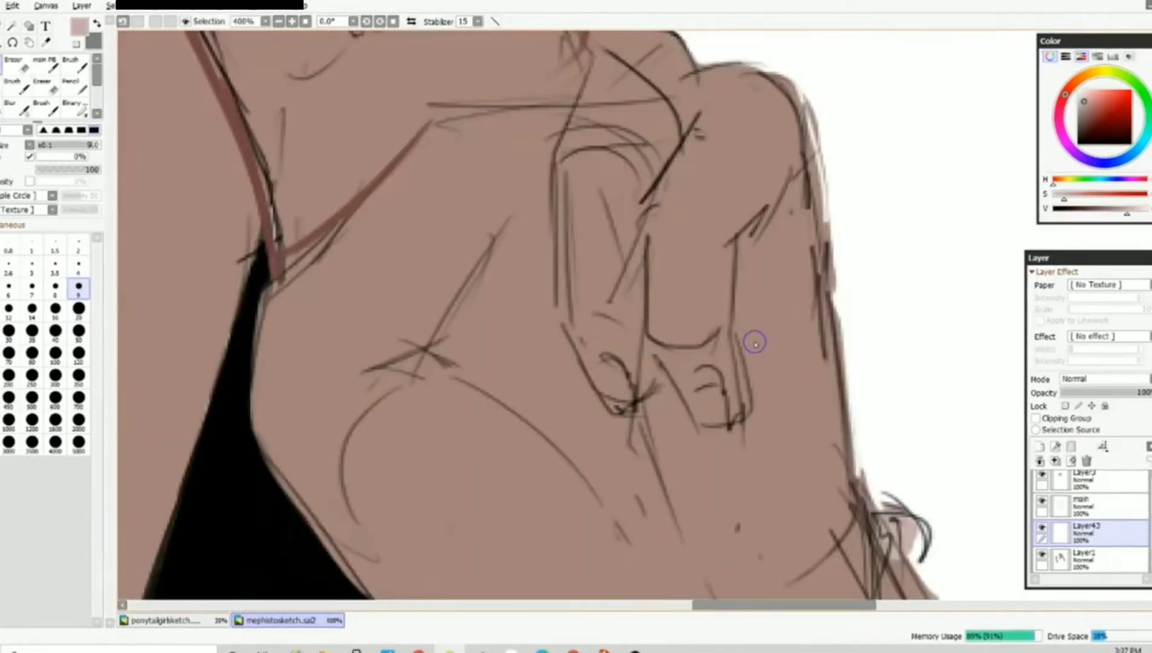
pyautogui.moveTo(601, 363); pyautogui.dragTo(626, 398)
pyautogui.moveTo(694, 369); pyautogui.dragTo(713, 403)
pyautogui.scroll(-6, 612, 539)
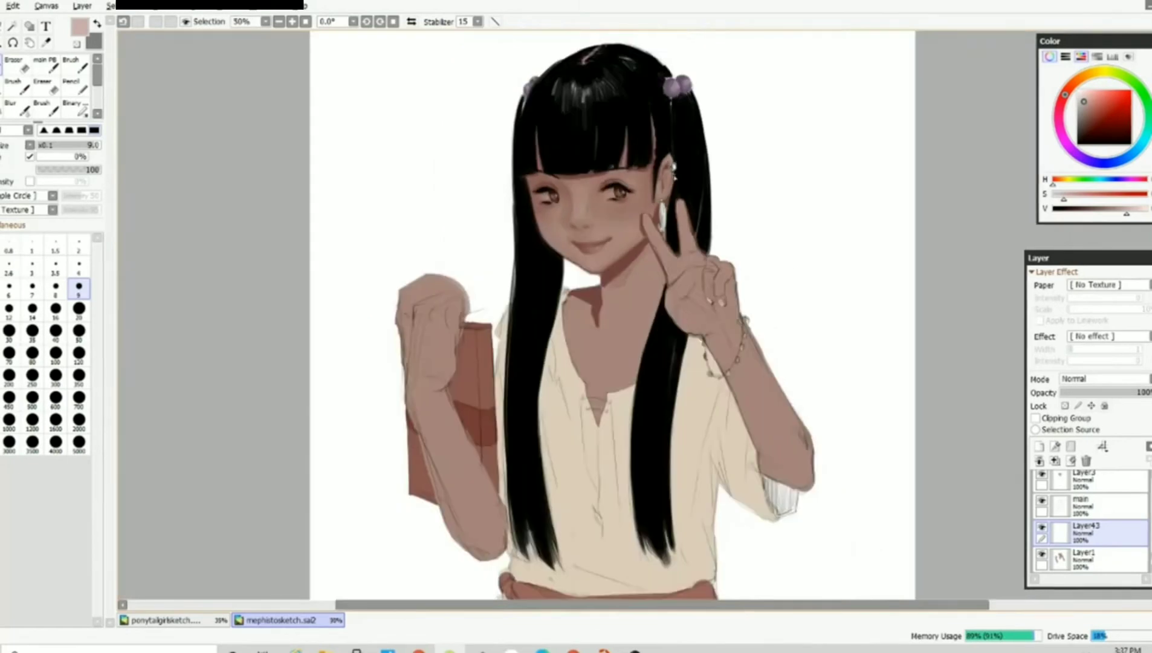
# - Keep Layer2 hidden and add a new layer directly above Layer40 for the shirt shading
pyautogui.scroll(5, 612, 540)
pyautogui.scroll(-4, 1099, 543)
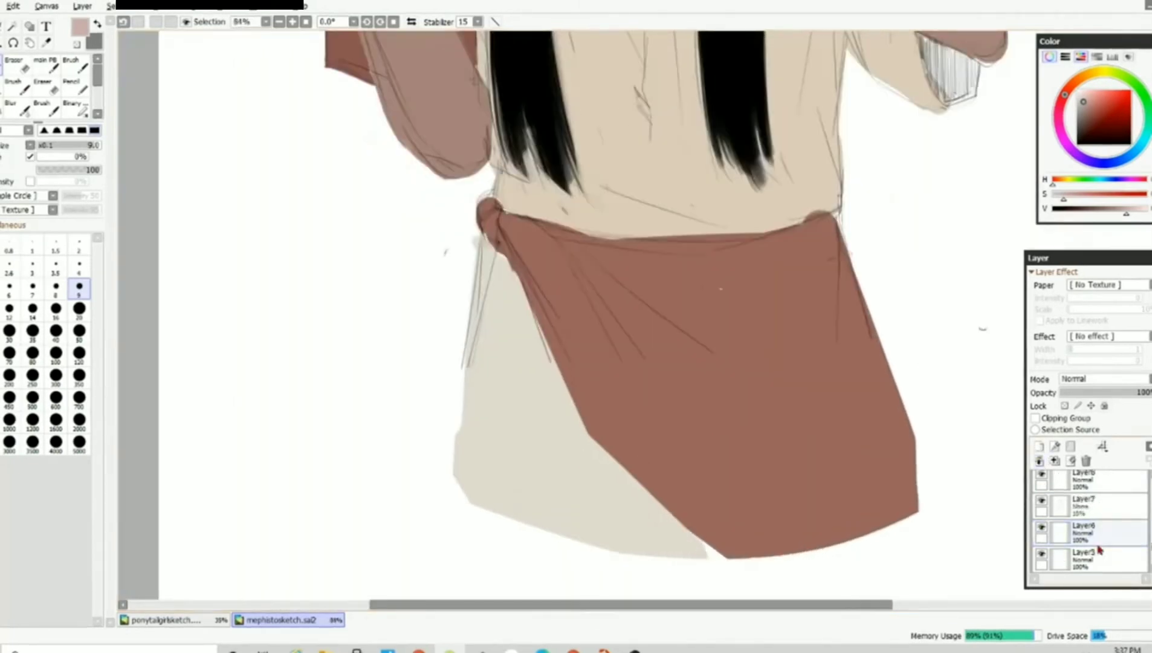
pyautogui.click(1112, 520)
pyautogui.scroll(-5, 966, 494)
pyautogui.scroll(3, 966, 495)
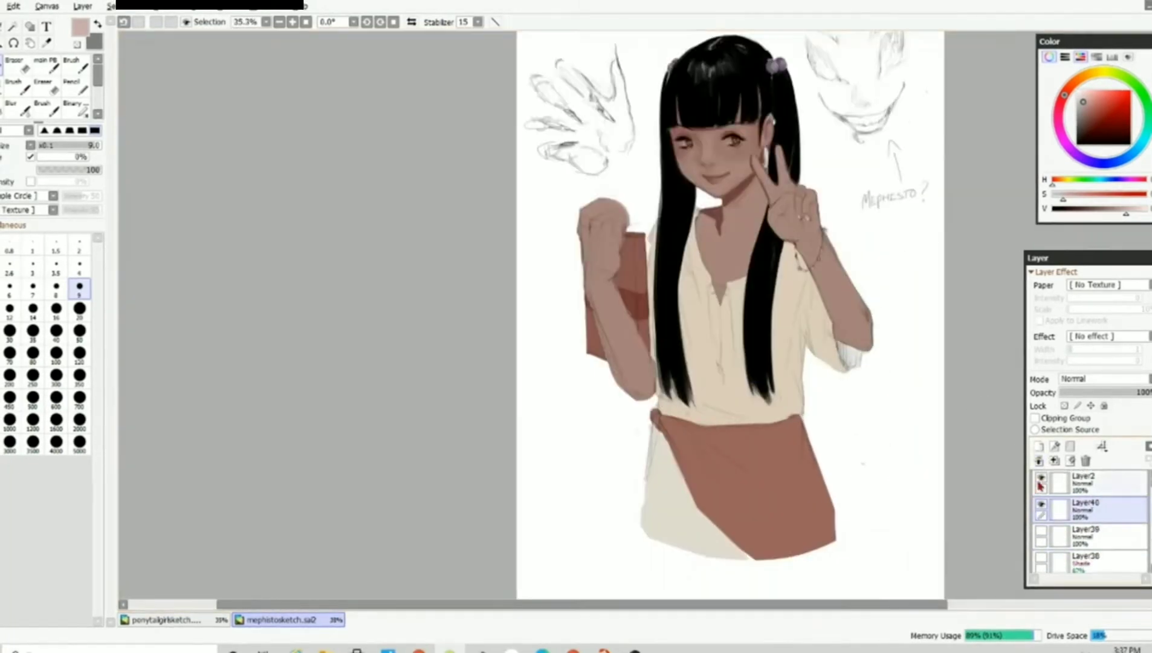
pyautogui.scroll(-1, 967, 494)
pyautogui.click(1038, 446)
# - Sample the shirt's beige and mix a slightly darker shade of it
pyautogui.scroll(3, 514, 267)
pyautogui.keyDown('alt'); pyautogui.click(514, 267); pyautogui.keyUp('alt')
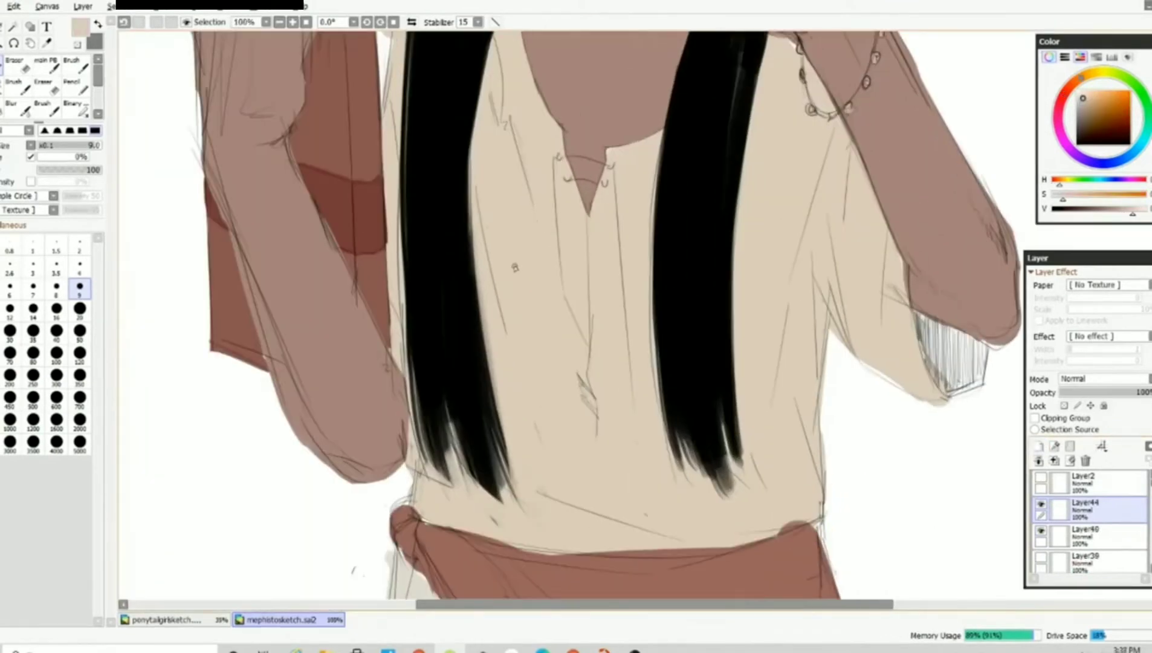
pyautogui.scroll(-1, 902, 233)
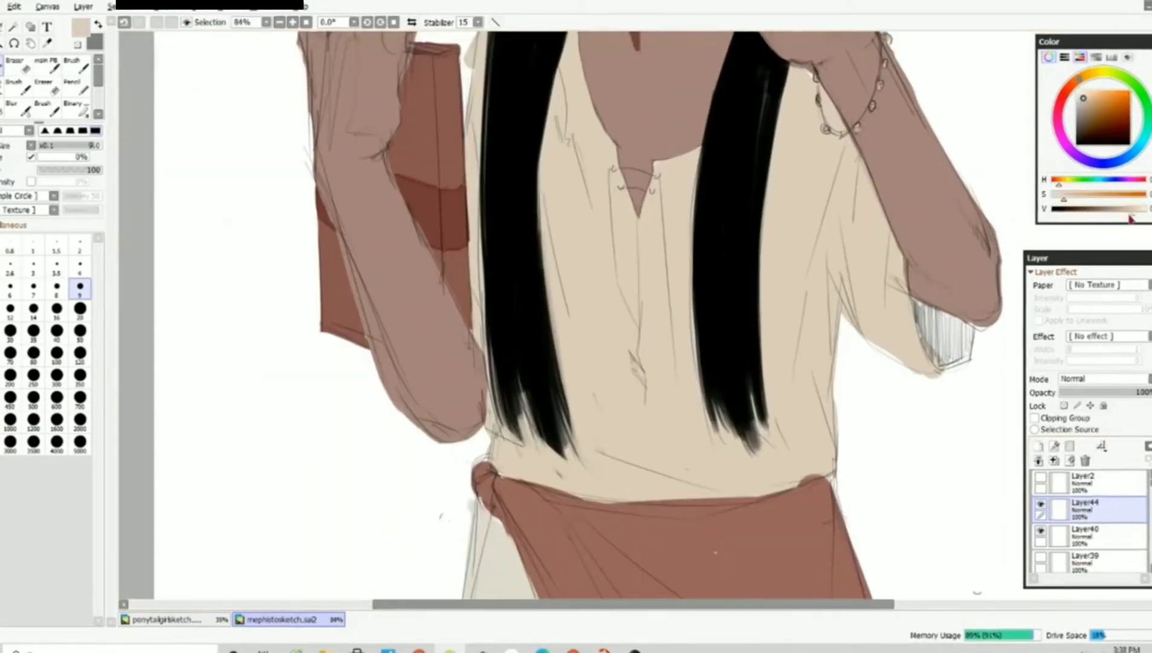
pyautogui.moveTo(1128, 216); pyautogui.dragTo(1124, 212)
pyautogui.moveTo(582, 199); pyautogui.dragTo(582, 311)
pyautogui.hotkey('ctrl', 'z')
pyautogui.click(80, 309)
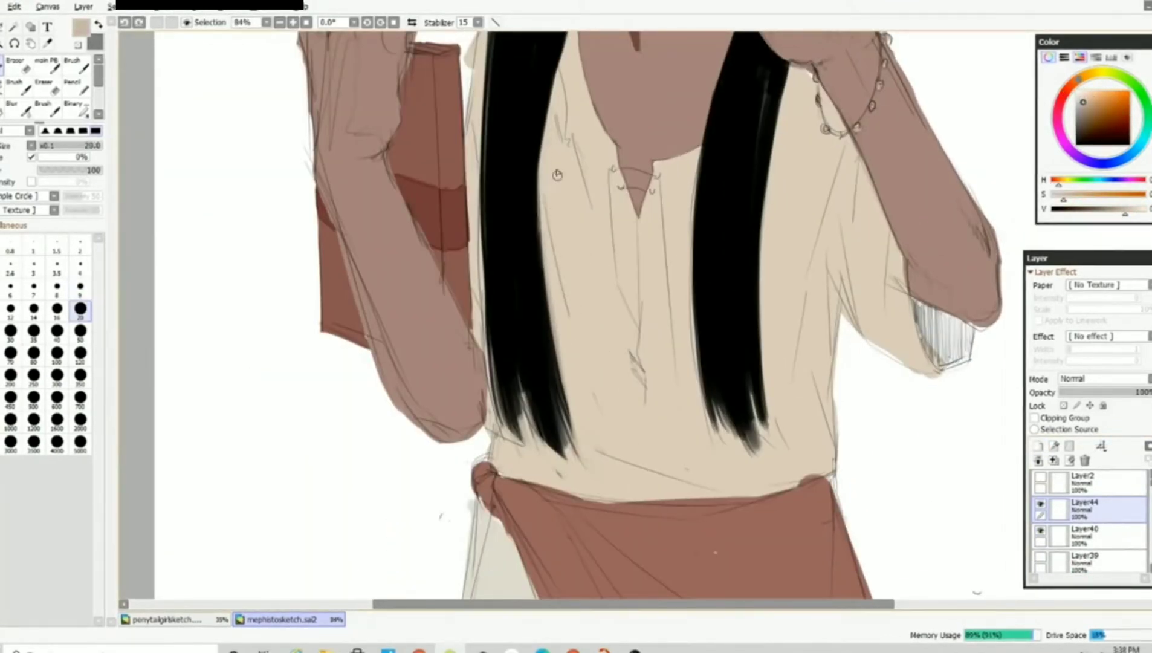
pyautogui.moveTo(557, 174); pyautogui.dragTo(560, 254)
pyautogui.hotkey('ctrl', 'z')
# - Shade the shirt in darker beige along the hair lock on the book side, using a size 9 brush
pyautogui.scroll(-3, 605, 200)
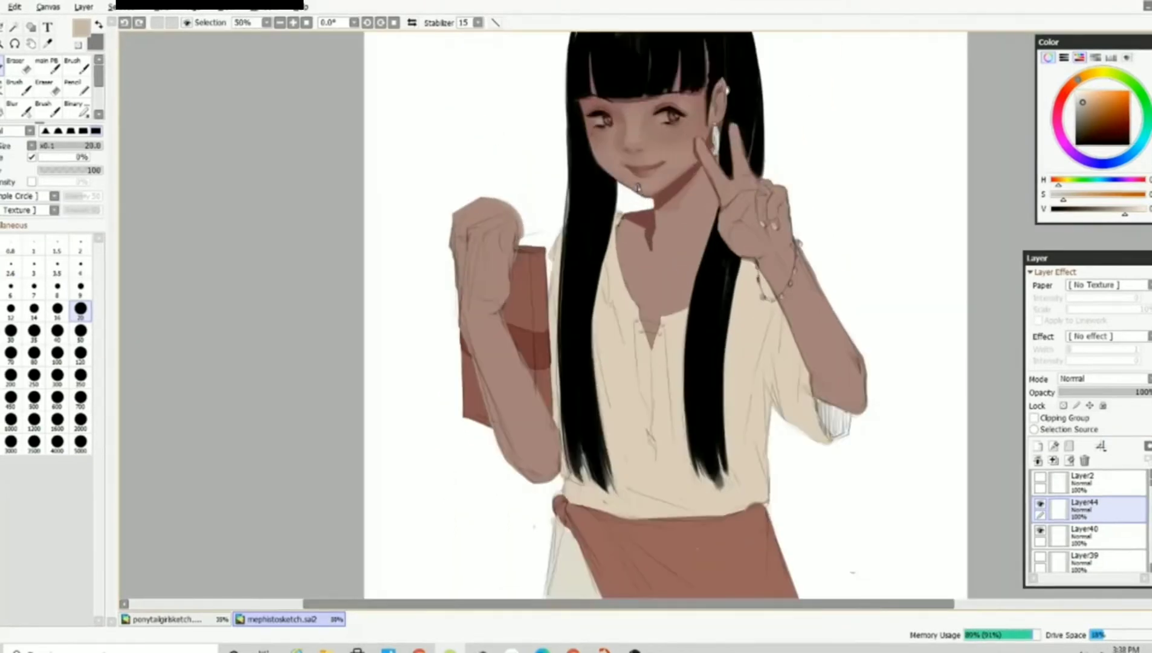
pyautogui.scroll(1, 583, 295)
pyautogui.press('[')
pyautogui.press('[')
pyautogui.press('[')
pyautogui.press('[')
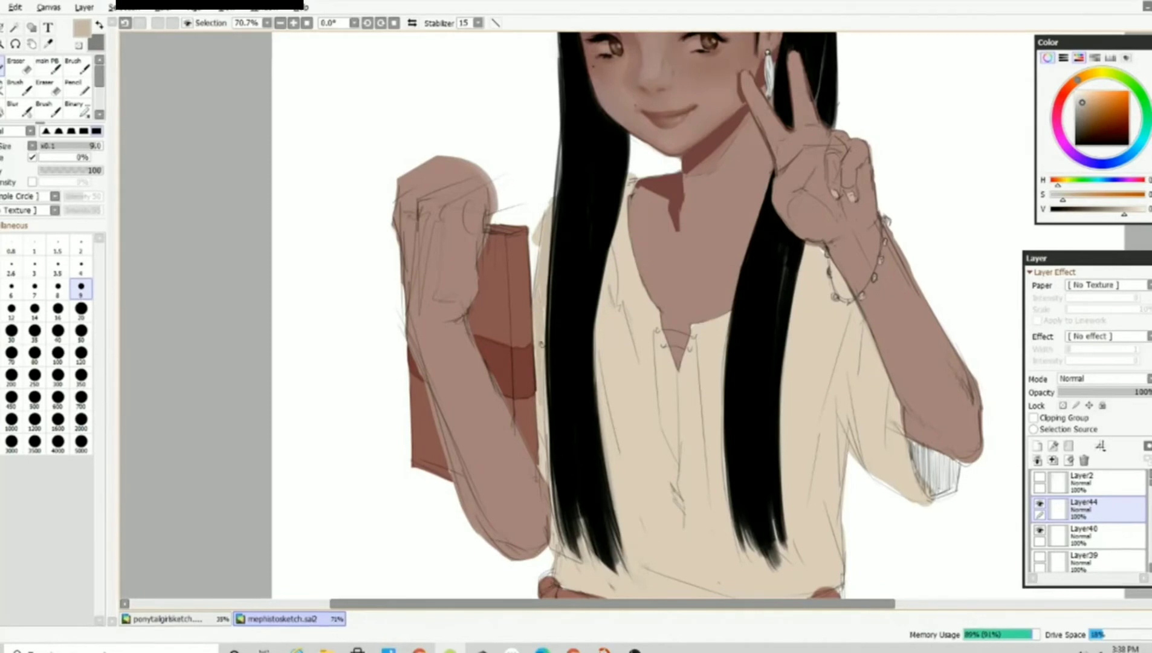
pyautogui.moveTo(540, 321); pyautogui.dragTo(517, 282)
# - Shade the shirt beside the hair lock on the peace-sign side and down that sleeve with a size 20 brush
pyautogui.press(']')
pyautogui.press(']')
pyautogui.press(']')
pyautogui.press(']')
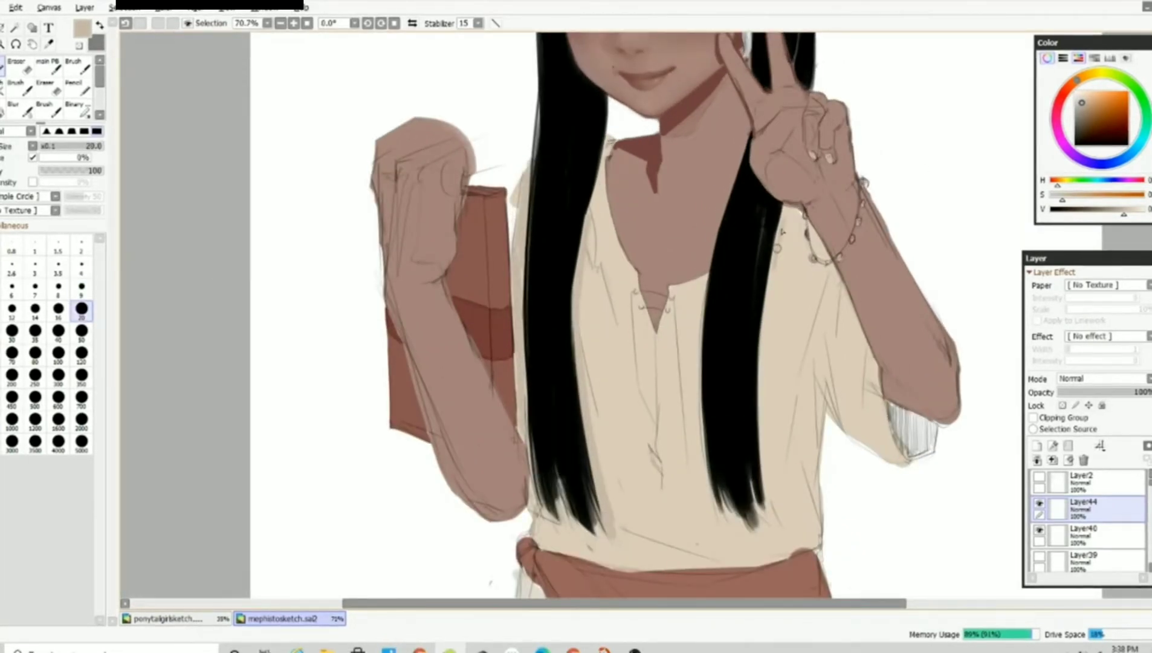
pyautogui.moveTo(768, 344)
pyautogui.mouseDown()
pyautogui.moveTo(768, 479)
pyautogui.moveTo(762, 471)
pyautogui.moveTo(773, 503)
pyautogui.mouseUp()
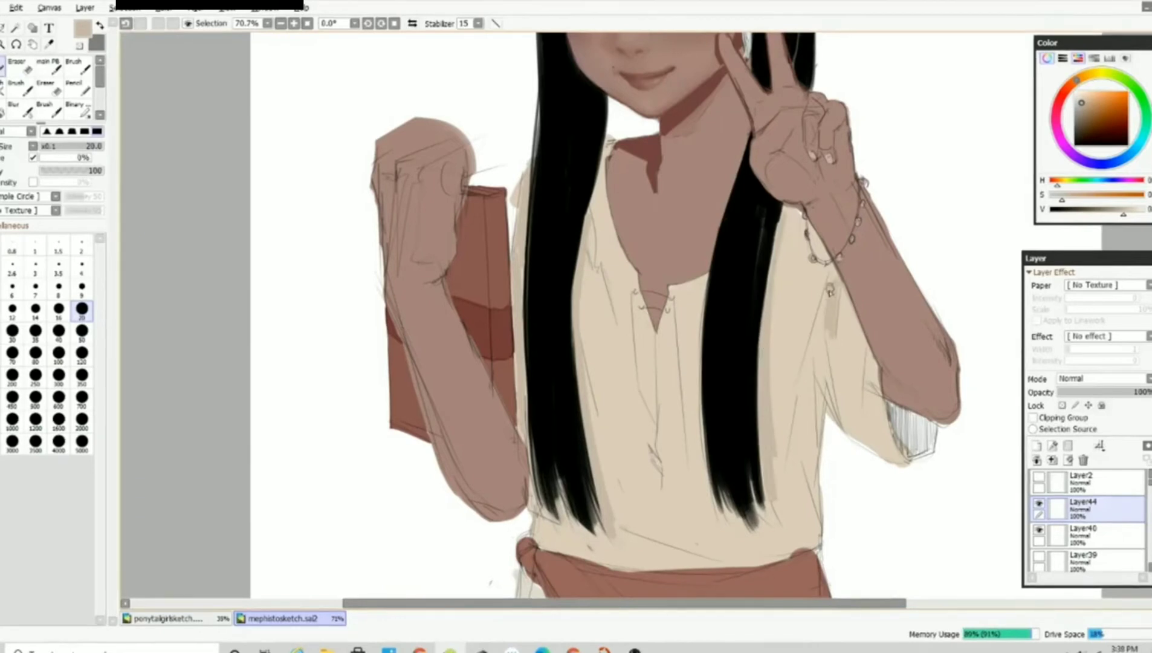
pyautogui.moveTo(844, 295); pyautogui.dragTo(854, 407)
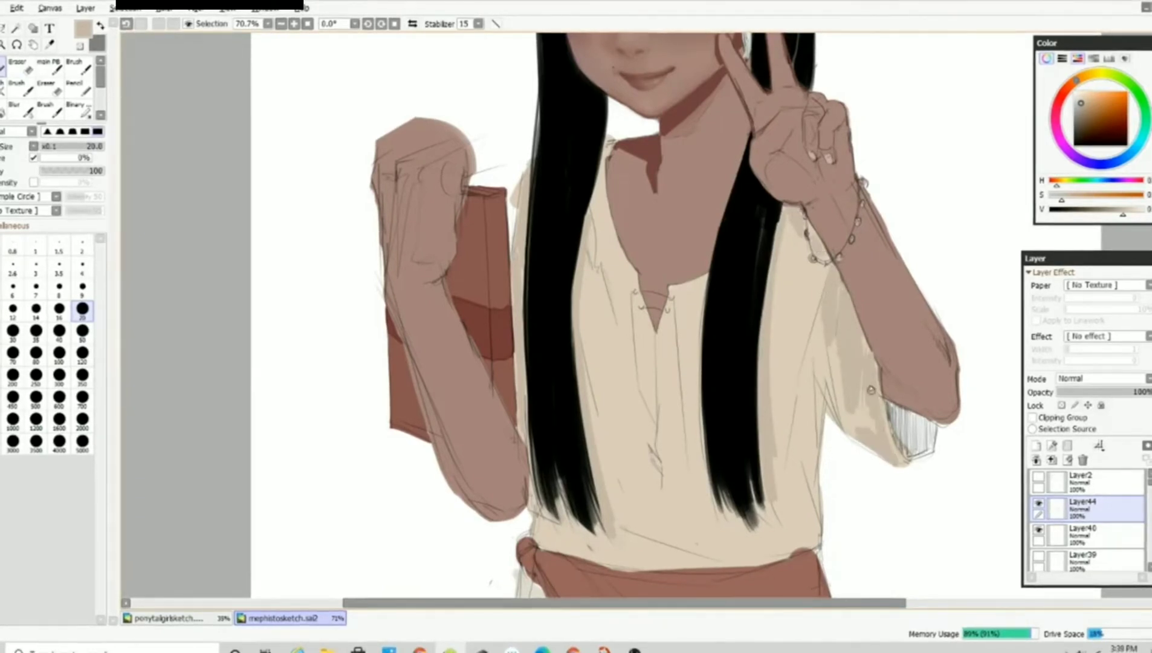
# - Paint shadows along the shirt's hem near the skirt knot and a diagonal fold shadow across the lower front
pyautogui.scroll(-2, 870, 390)
pyautogui.scroll(3, 703, 402)
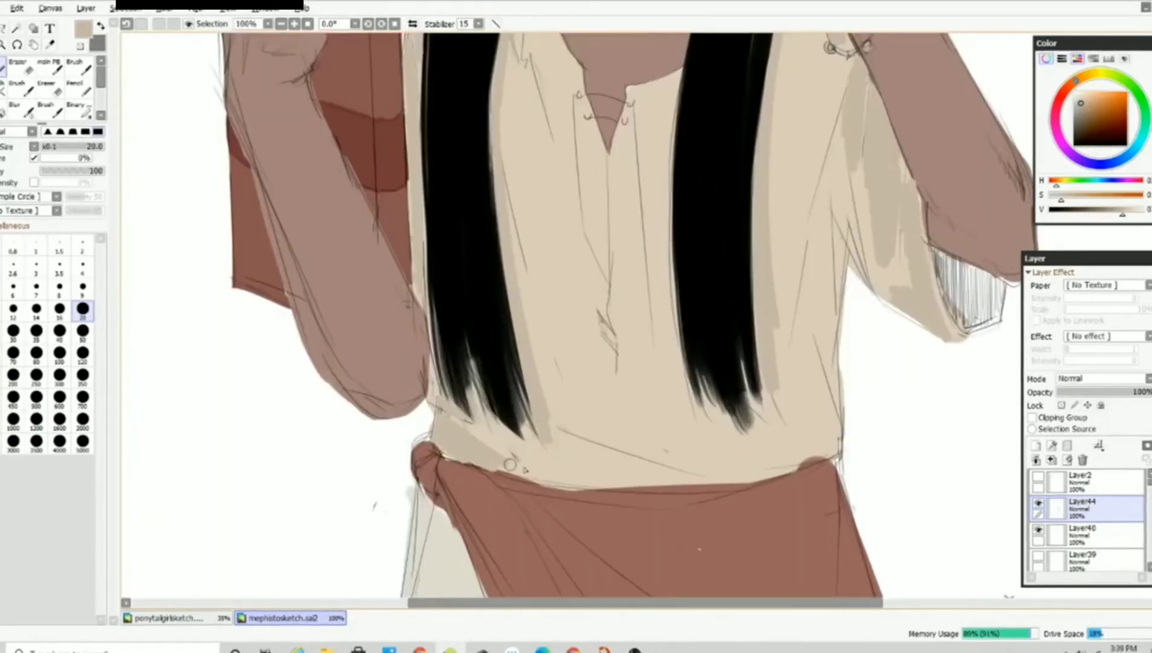
pyautogui.scroll(-3, 612, 466)
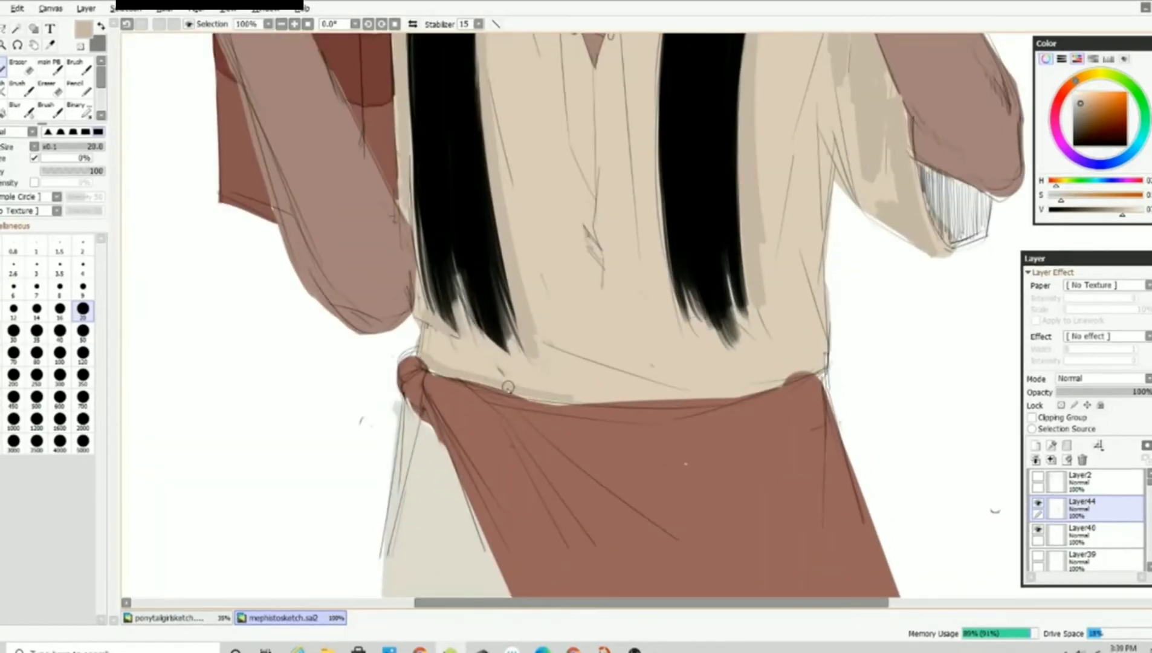
pyautogui.moveTo(581, 393); pyautogui.dragTo(626, 401)
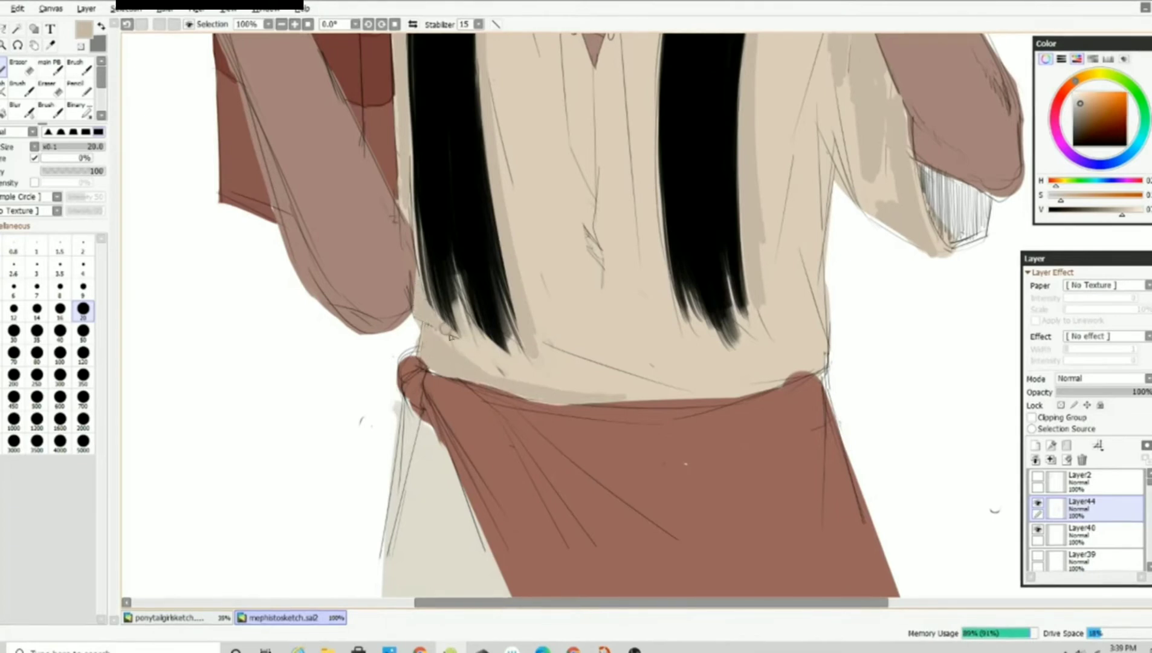
pyautogui.scroll(-2, 450, 336)
pyautogui.scroll(3, 488, 412)
pyautogui.moveTo(489, 375); pyautogui.dragTo(592, 407)
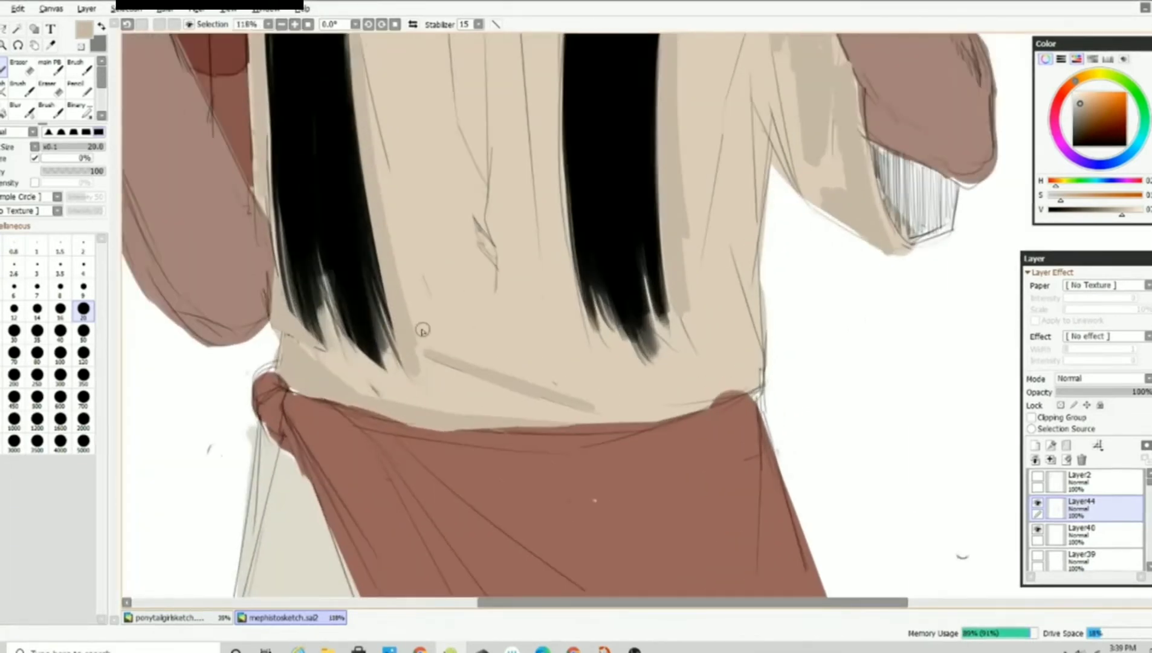
pyautogui.moveTo(423, 326); pyautogui.dragTo(604, 408)
# - Trim the shading on the peace-sign arm's sleeve with a size 20 eraser
pyautogui.press('e')
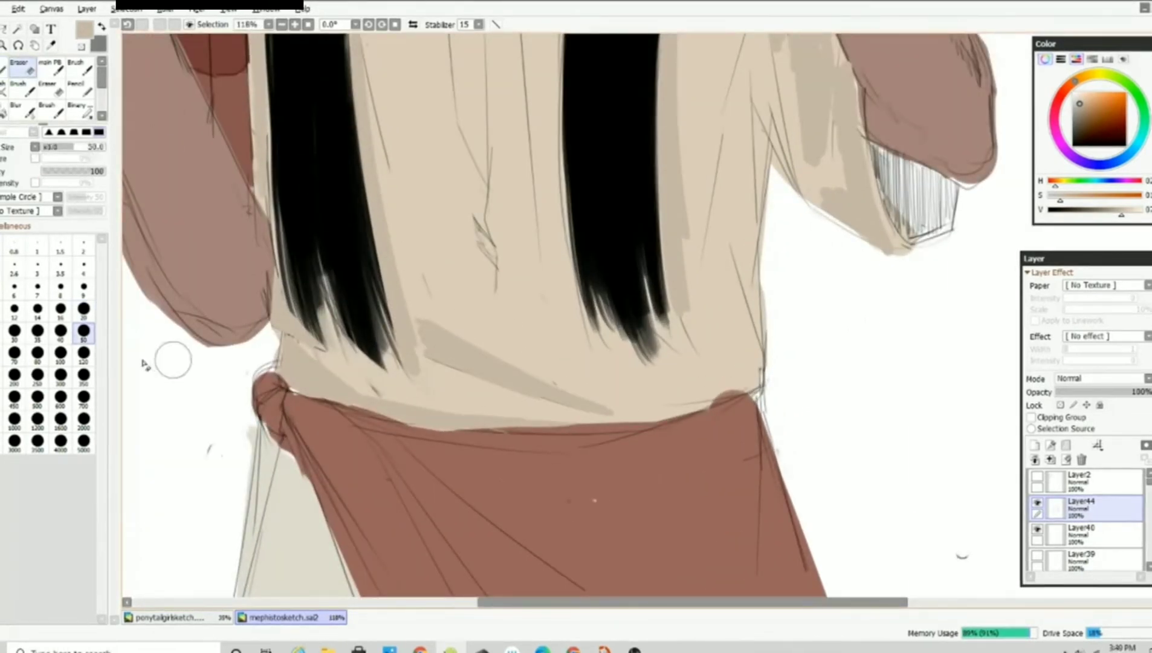
pyautogui.click(83, 308)
pyautogui.scroll(-1, 601, 271)
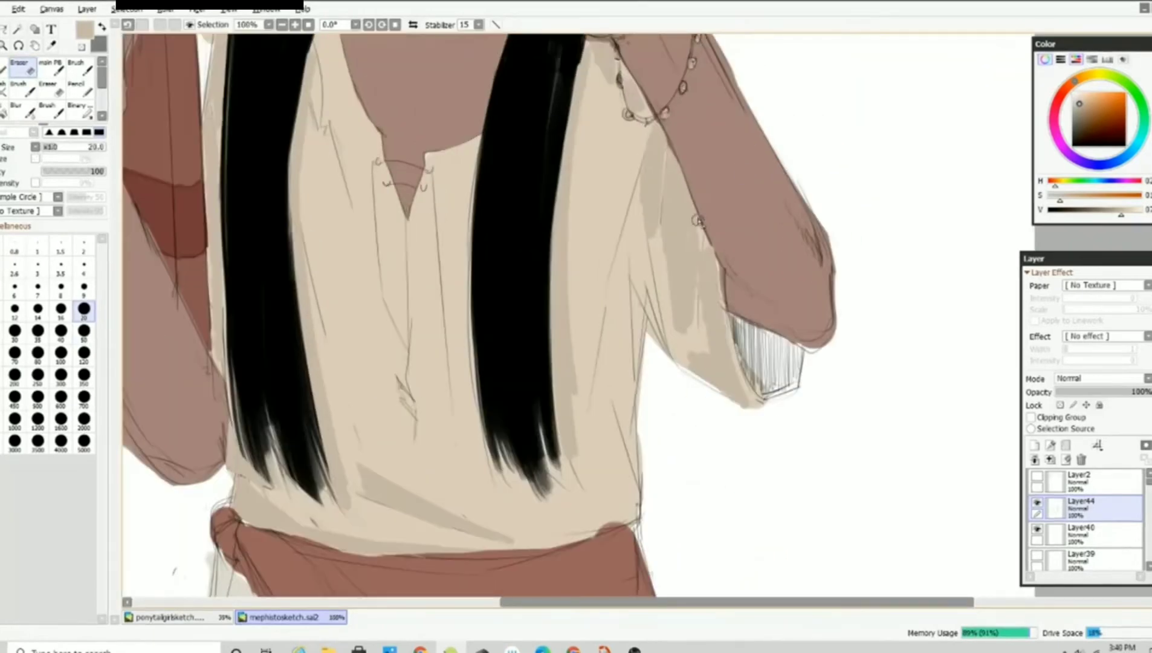
pyautogui.hotkey('ctrl', 'z')
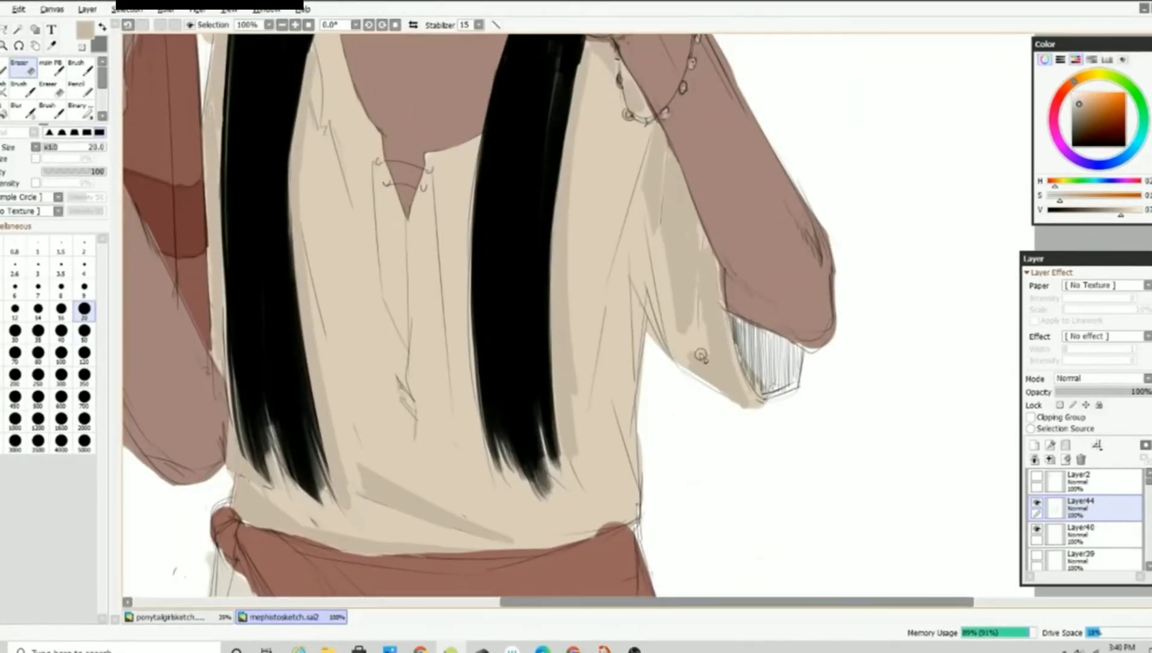
pyautogui.scroll(-3, 710, 229)
pyautogui.scroll(2, 754, 404)
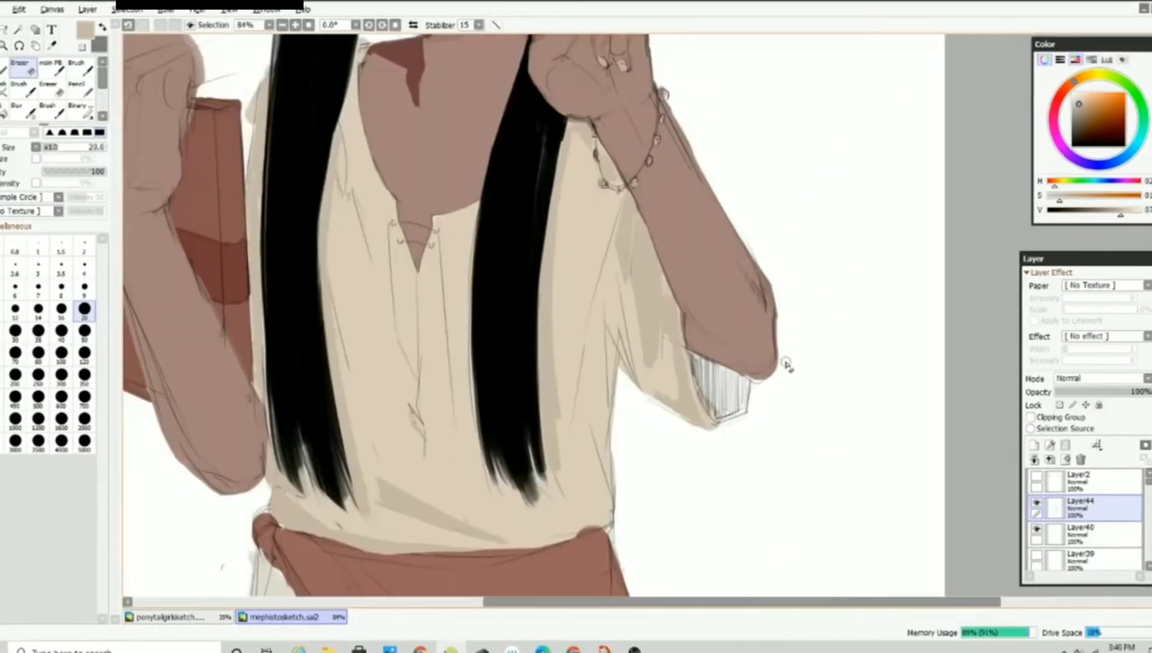
# - Sample the red-brown neck shadow and add a new layer above Layer44 for skin shadows, with a size 9 brush
pyautogui.press('b')
pyautogui.scroll(-3, 742, 363)
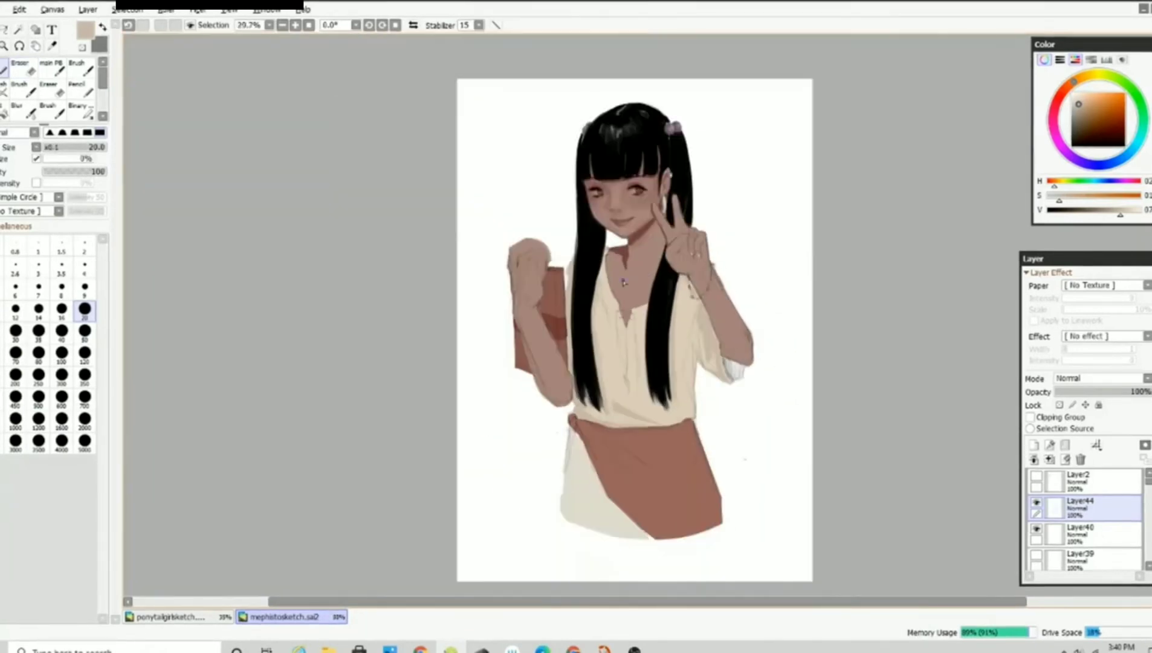
pyautogui.scroll(4, 653, 210)
pyautogui.keyDown('alt'); pyautogui.click(612, 180); pyautogui.keyUp('alt')
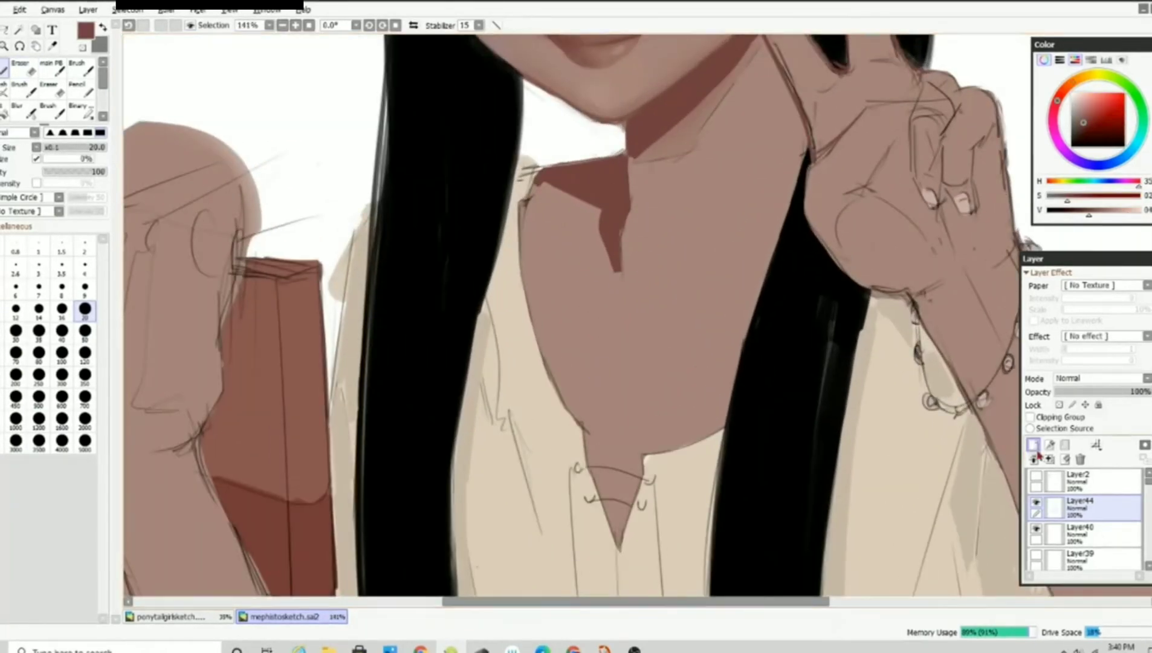
pyautogui.hotkey('ctrl', 'shift', 'n')
pyautogui.press('[')
pyautogui.press('[')
pyautogui.press('[')
pyautogui.press('[')
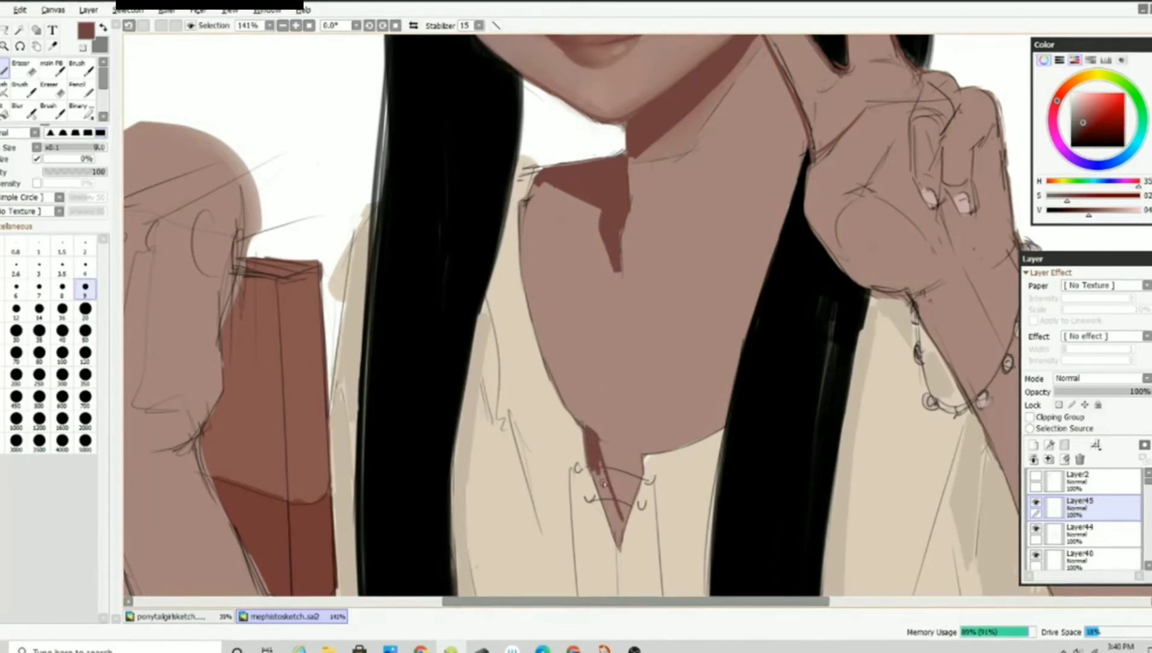
# - Outline the shadow inside the shirt's laced neckline slit with a size 2 brush
pyautogui.scroll(5, 584, 427)
pyautogui.press('[')
pyautogui.press('[')
pyautogui.press('[')
pyautogui.press('[')
pyautogui.press('[')
pyautogui.press('[')
pyautogui.press('[')
pyautogui.press('[')
pyautogui.press('[')
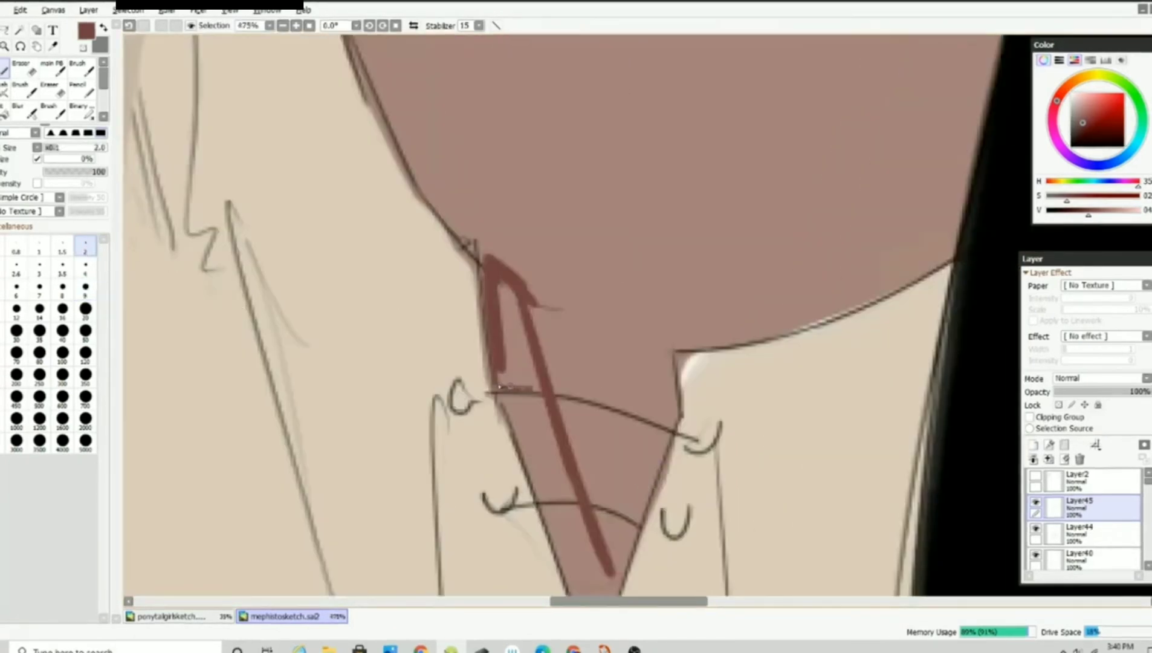
pyautogui.moveTo(499, 386)
pyautogui.mouseDown()
pyautogui.moveTo(503, 305)
pyautogui.moveTo(541, 385)
pyautogui.mouseUp()
pyautogui.scroll(-3, 571, 497)
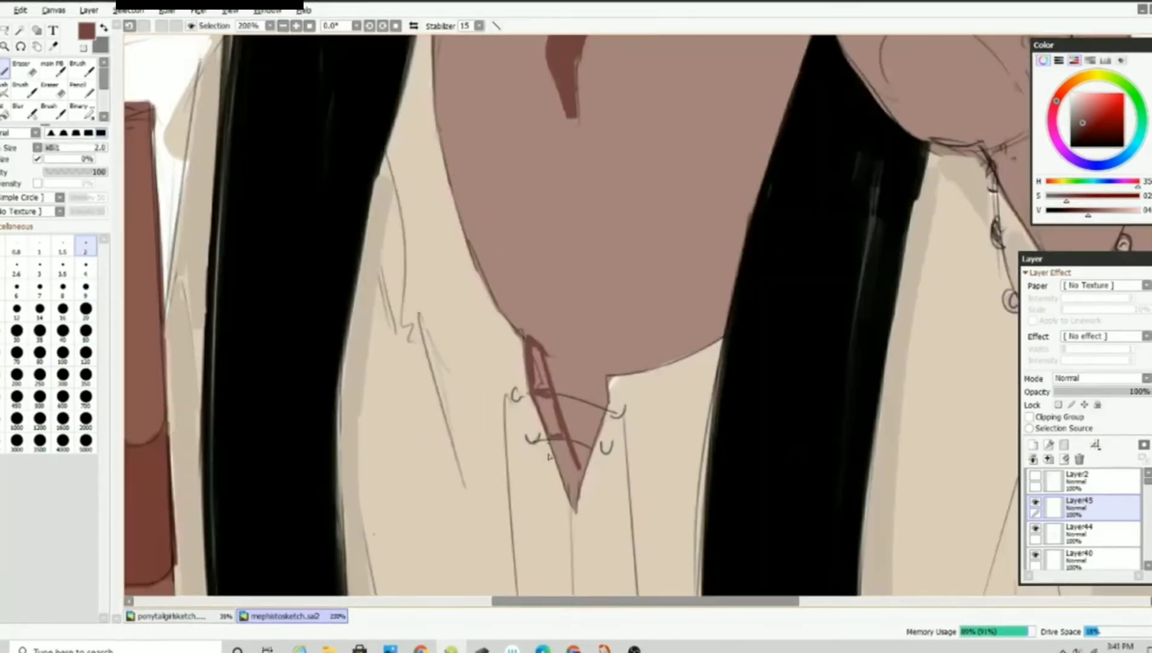
# - Fill in the neckline slit's shadow down to its point, finishing with a size 9 brush
pyautogui.scroll(4, 565, 450)
pyautogui.moveTo(447, 394)
pyautogui.mouseDown()
pyautogui.moveTo(510, 400)
pyautogui.moveTo(441, 561)
pyautogui.mouseUp()
pyautogui.moveTo(550, 432)
pyautogui.mouseDown()
pyautogui.moveTo(496, 589)
pyautogui.moveTo(463, 411)
pyautogui.moveTo(512, 526)
pyautogui.mouseUp()
pyautogui.click(86, 266)
pyautogui.scroll(-3, 502, 314)
pyautogui.moveTo(541, 440)
pyautogui.mouseDown()
pyautogui.moveTo(504, 456)
pyautogui.moveTo(520, 443)
pyautogui.moveTo(525, 514)
pyautogui.mouseUp()
pyautogui.moveTo(444, 272)
pyautogui.mouseDown()
pyautogui.moveTo(468, 338)
pyautogui.moveTo(500, 353)
pyautogui.moveTo(438, 257)
pyautogui.moveTo(426, 163)
pyautogui.moveTo(450, 238)
pyautogui.mouseUp()
pyautogui.click(85, 287)
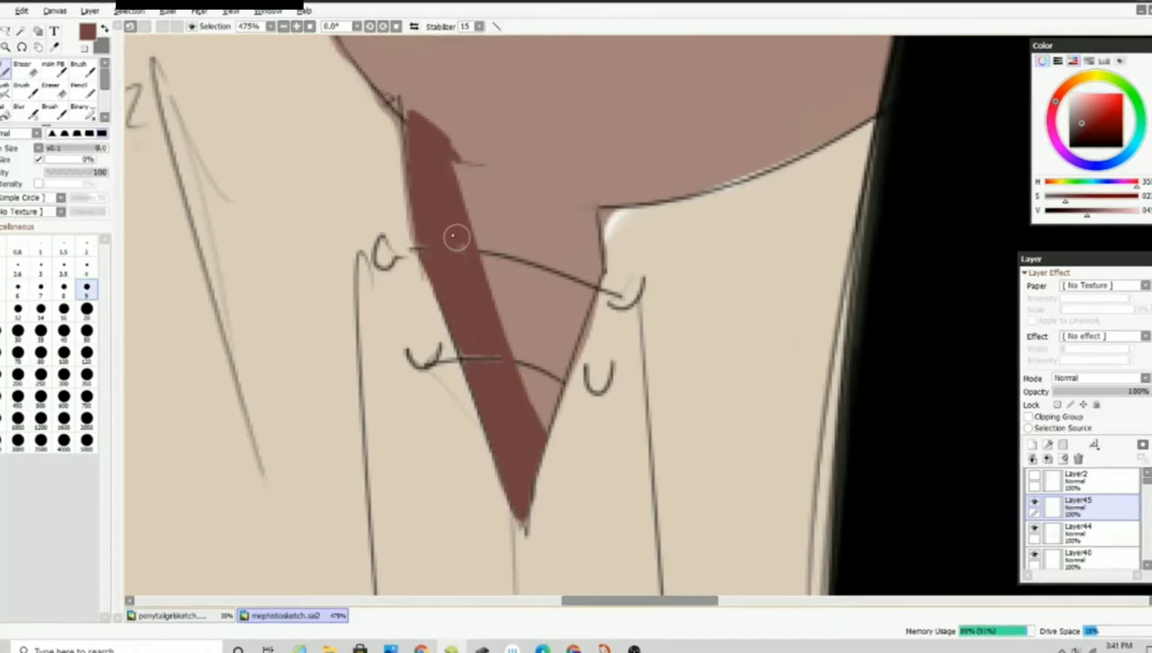
# - Paint a red-brown shadow on the peace-sign arm where it meets the sleeve opening near the elbow
pyautogui.scroll(-10, 447, 244)
pyautogui.scroll(5, 790, 372)
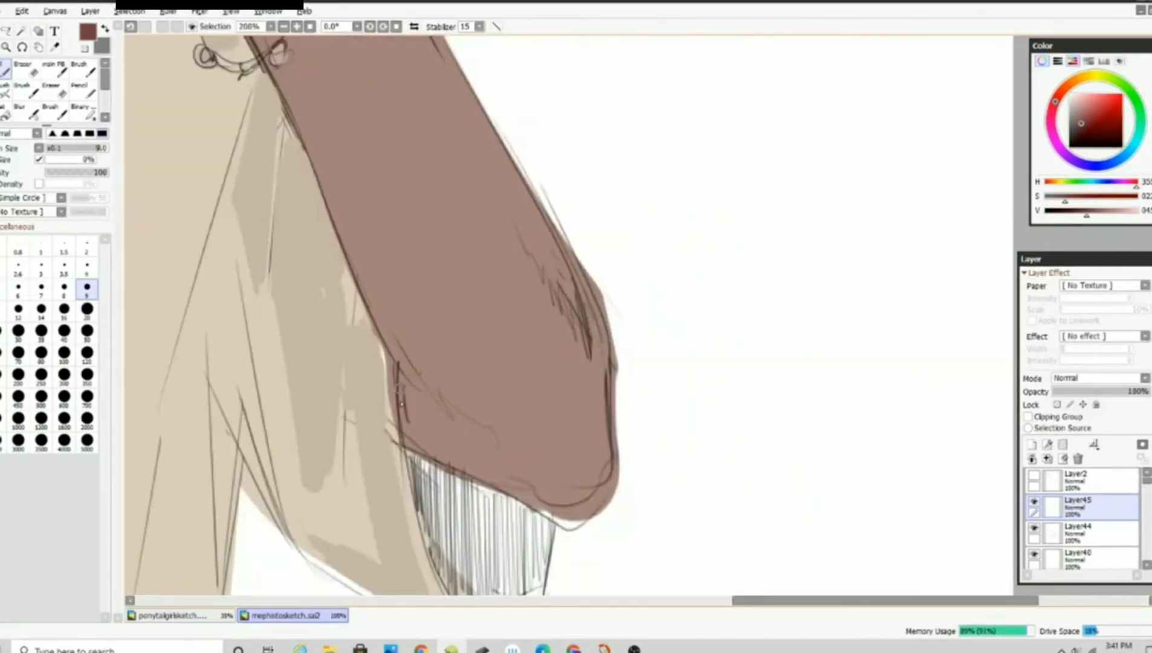
pyautogui.moveTo(406, 391)
pyautogui.mouseDown()
pyautogui.moveTo(460, 462)
pyautogui.moveTo(408, 392)
pyautogui.mouseUp()
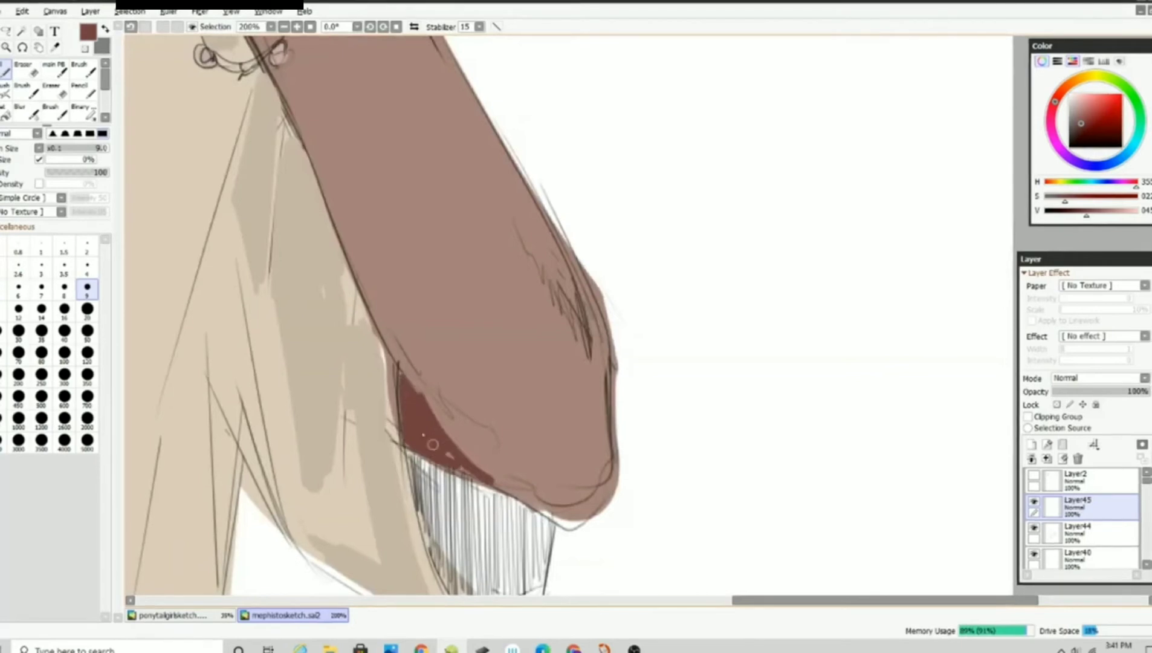
# - Shade the side of the outer curled finger and the palm hollow of the peace-sign hand, using size 20 for the palm
pyautogui.scroll(-6, 547, 492)
pyautogui.scroll(5, 529, 359)
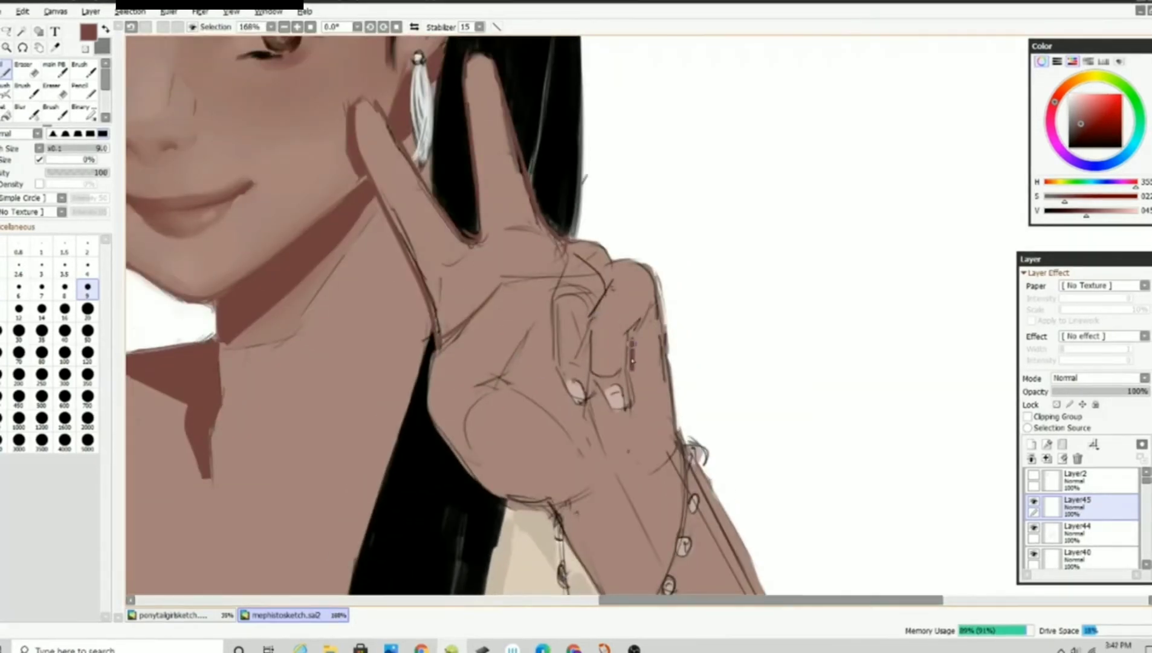
pyautogui.click(87, 310)
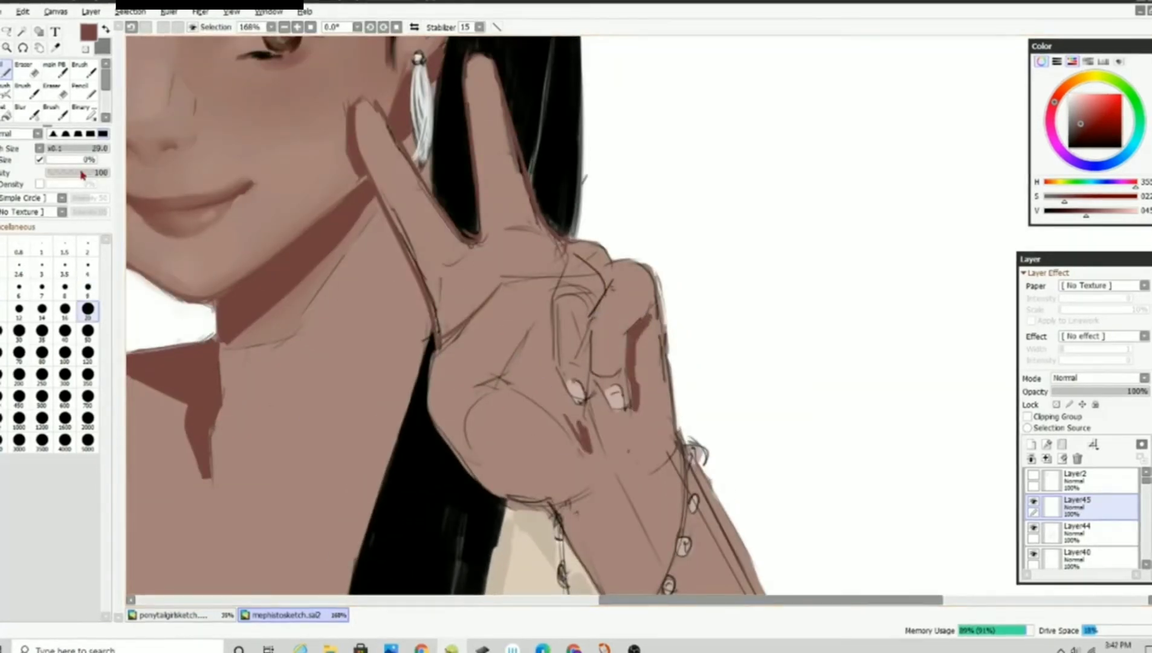
pyautogui.click(80, 172)
pyautogui.moveTo(529, 374)
pyautogui.mouseDown()
pyautogui.moveTo(577, 445)
pyautogui.moveTo(547, 396)
pyautogui.mouseUp()
pyautogui.hotkey('ctrl', 'z')
pyautogui.click(107, 172)
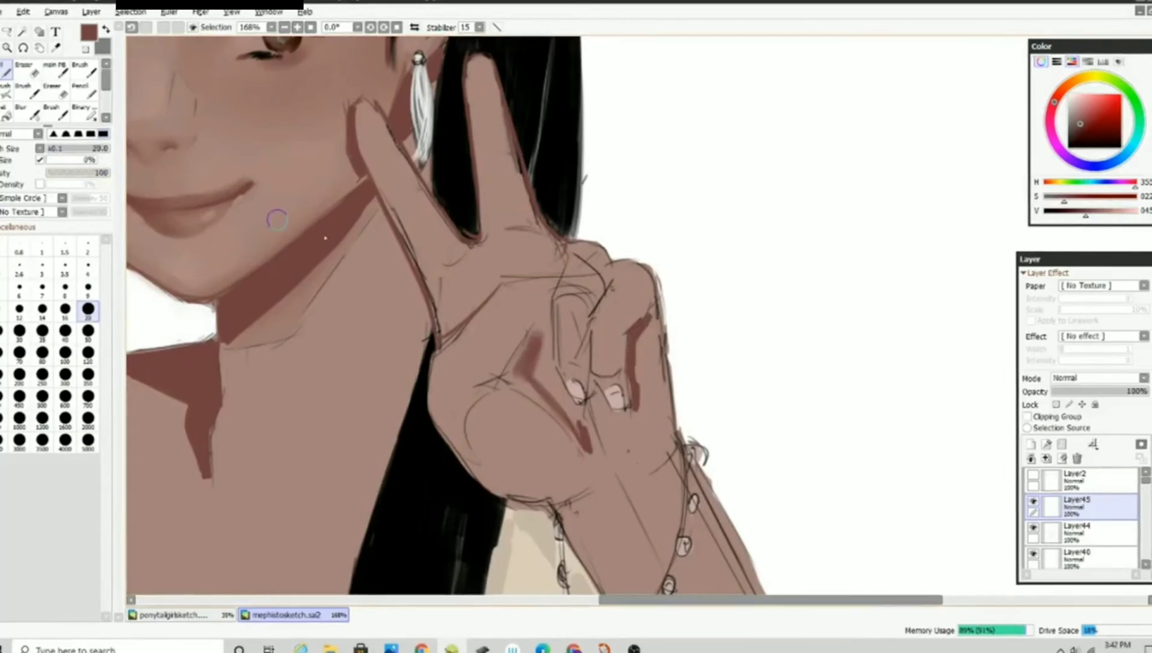
pyautogui.moveTo(537, 332)
pyautogui.mouseDown()
pyautogui.moveTo(516, 378)
pyautogui.moveTo(574, 427)
pyautogui.mouseUp()
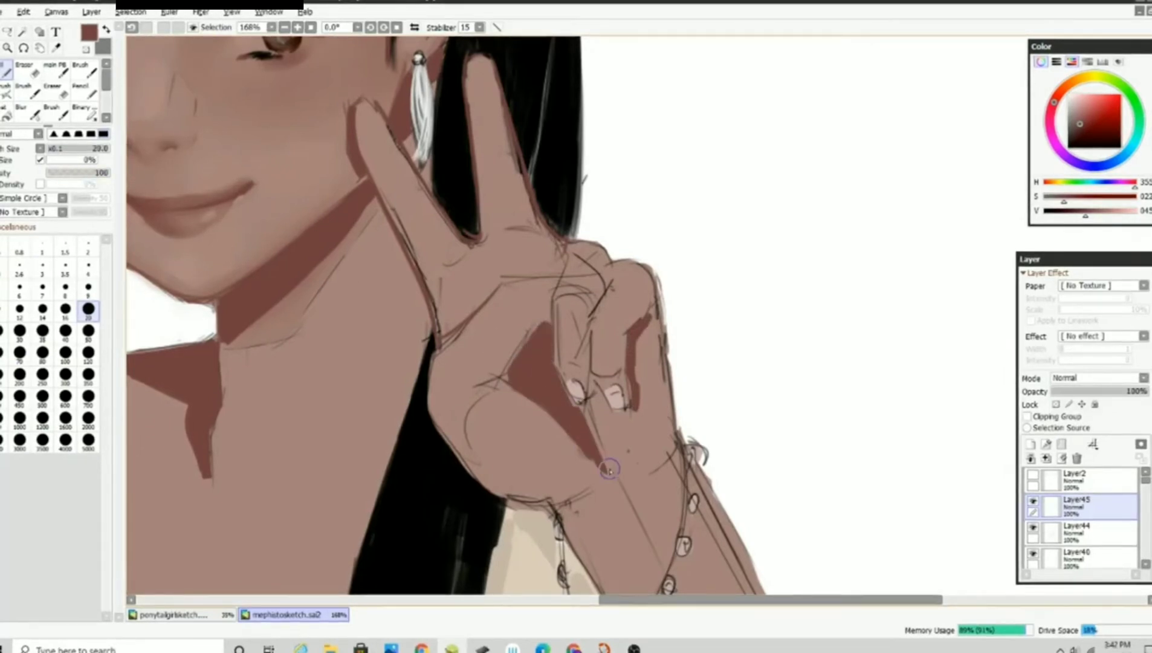
# - Paint a red-brown shadow along the book arm's forearm edge next to the shirt, down to the elbow
pyautogui.scroll(-6, 609, 469)
pyautogui.scroll(4, 466, 423)
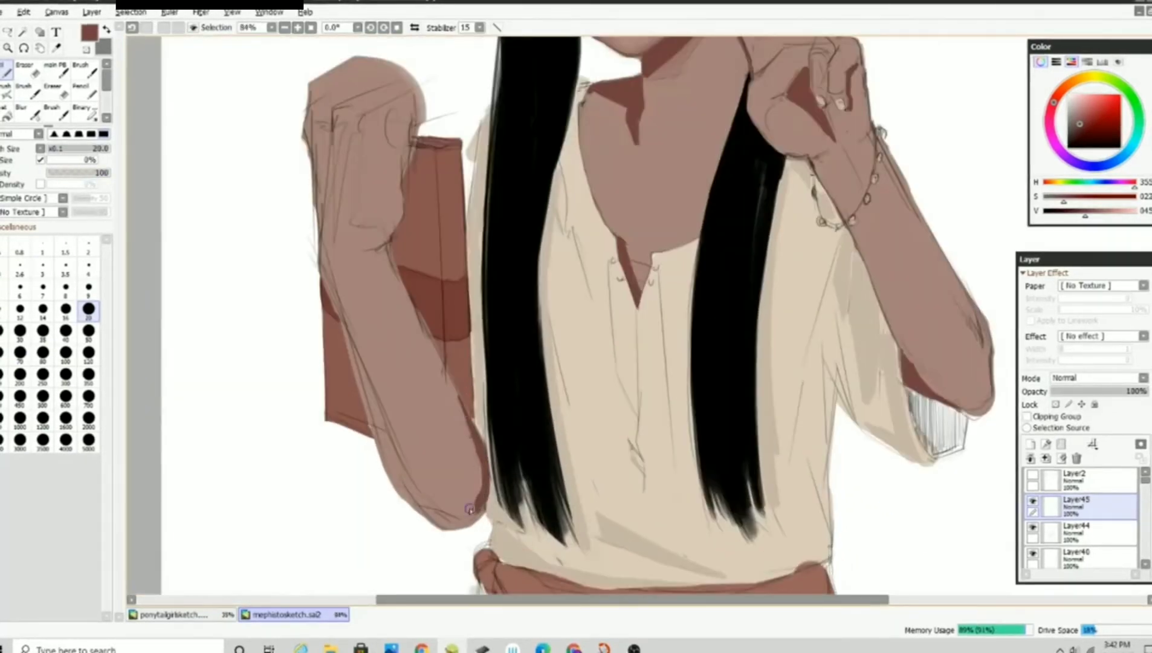
pyautogui.scroll(-4, 446, 264)
pyautogui.scroll(3, 544, 302)
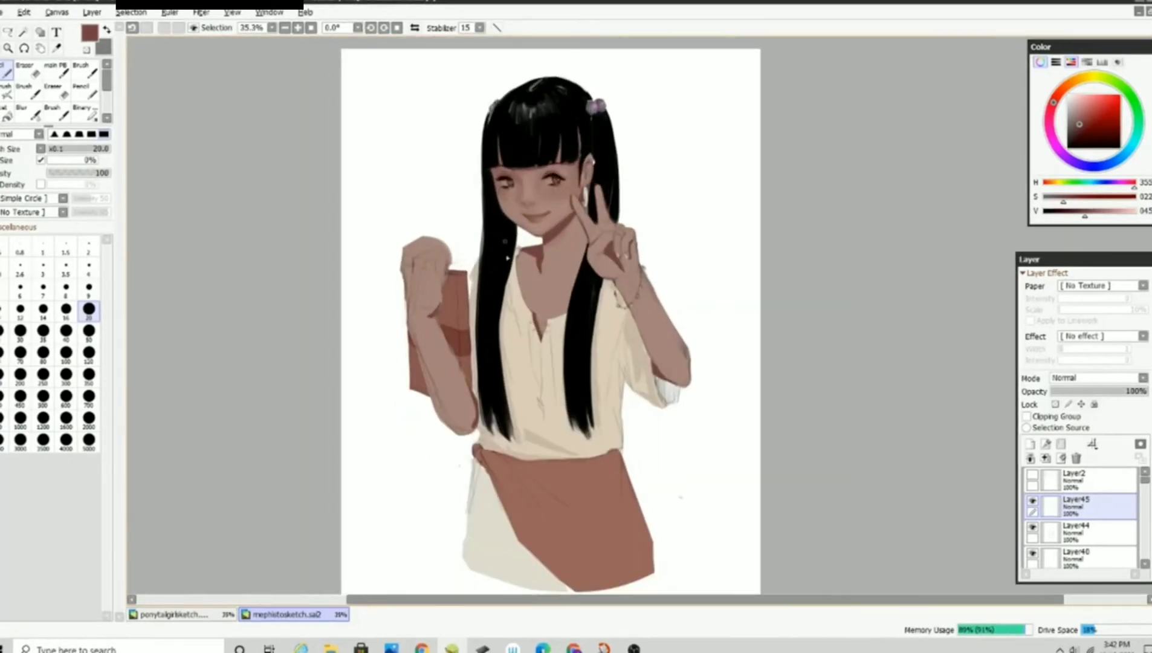
# - Add a new layer above Layer45, sample the wrap skirt's red-brown and lower its brightness to 56
pyautogui.click(1030, 443)
pyautogui.scroll(1, 695, 410)
pyautogui.keyDown('alt'); pyautogui.click(695, 409); pyautogui.keyUp('alt')
pyautogui.moveTo(695, 409); pyautogui.dragTo(730, 371)
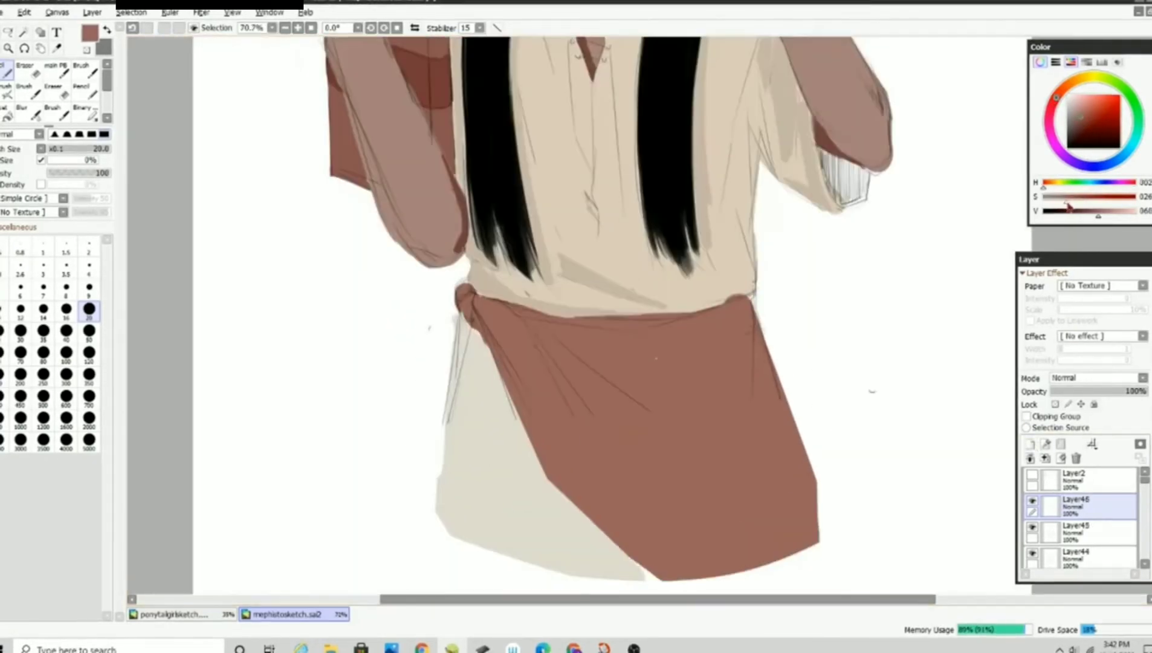
pyautogui.moveTo(1069, 208); pyautogui.dragTo(1094, 211)
# - Shade the wrap skirt's diagonal edge, the folds from the knot and the waist area with a size 50 brush
pyautogui.click(89, 330)
pyautogui.moveTo(490, 314)
pyautogui.mouseDown()
pyautogui.moveTo(562, 483)
pyautogui.moveTo(640, 562)
pyautogui.mouseUp()
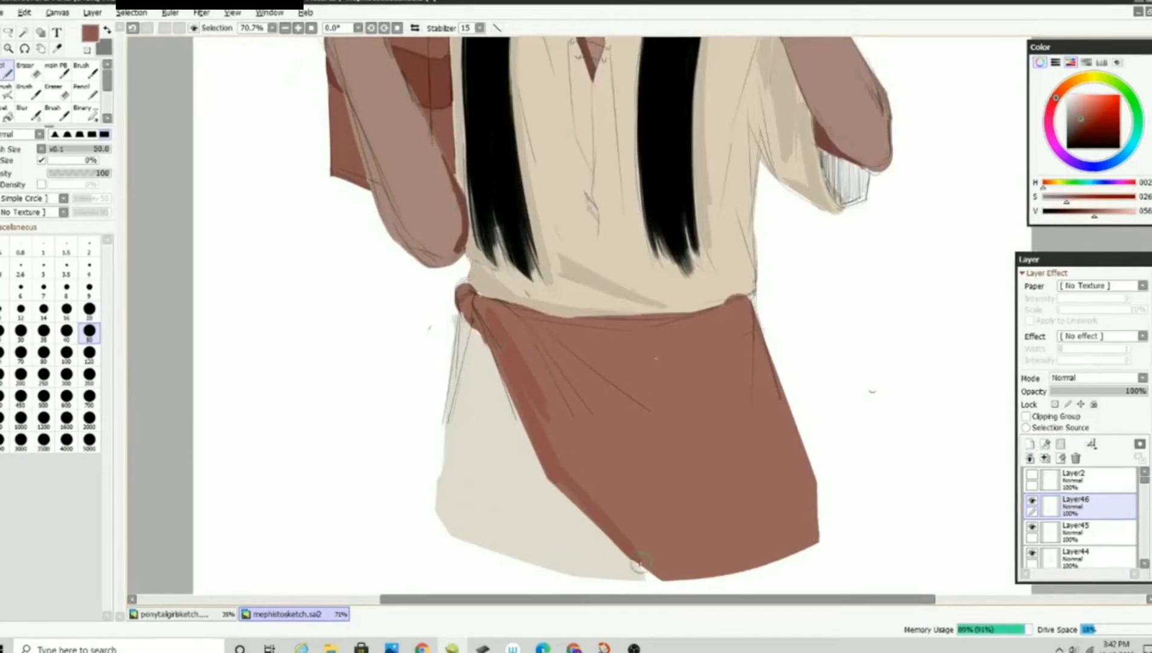
pyautogui.moveTo(510, 316)
pyautogui.mouseDown()
pyautogui.moveTo(574, 477)
pyautogui.moveTo(638, 422)
pyautogui.mouseUp()
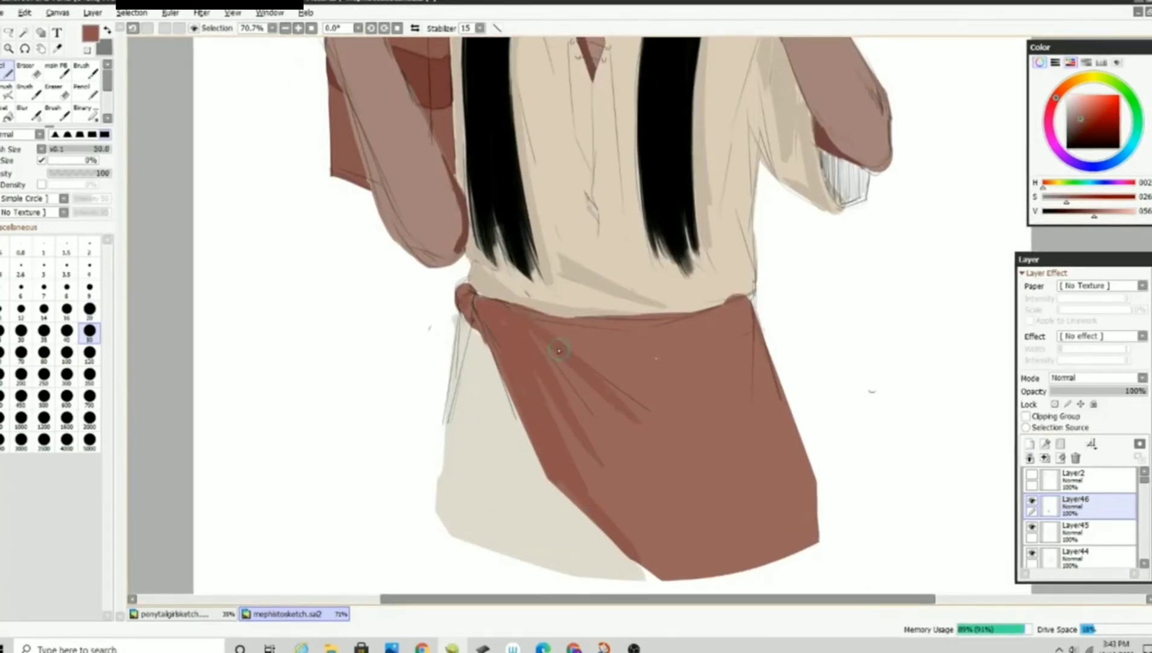
pyautogui.moveTo(541, 324)
pyautogui.mouseDown()
pyautogui.moveTo(649, 358)
pyautogui.moveTo(718, 334)
pyautogui.mouseUp()
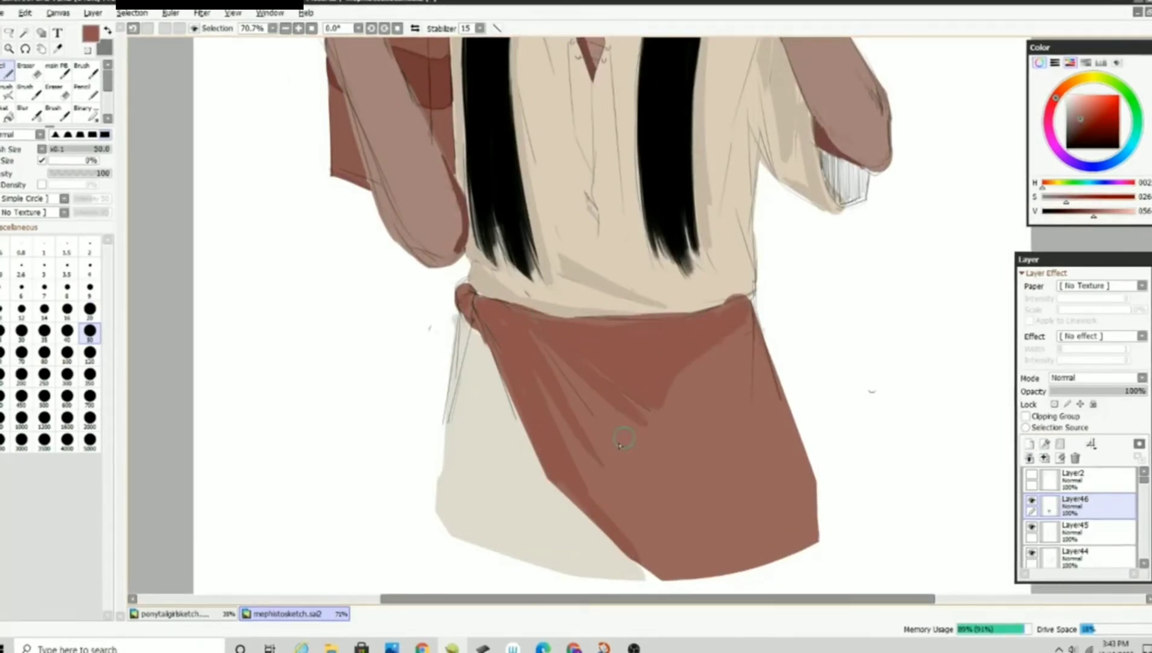
# - Extend the wrap skirt's shading along its lower hem and across the middle toward the far hip
pyautogui.moveTo(623, 441); pyautogui.dragTo(674, 532)
pyautogui.moveTo(610, 508); pyautogui.dragTo(725, 562)
pyautogui.moveTo(647, 454); pyautogui.dragTo(713, 380)
pyautogui.moveTo(701, 447); pyautogui.dragTo(761, 338)
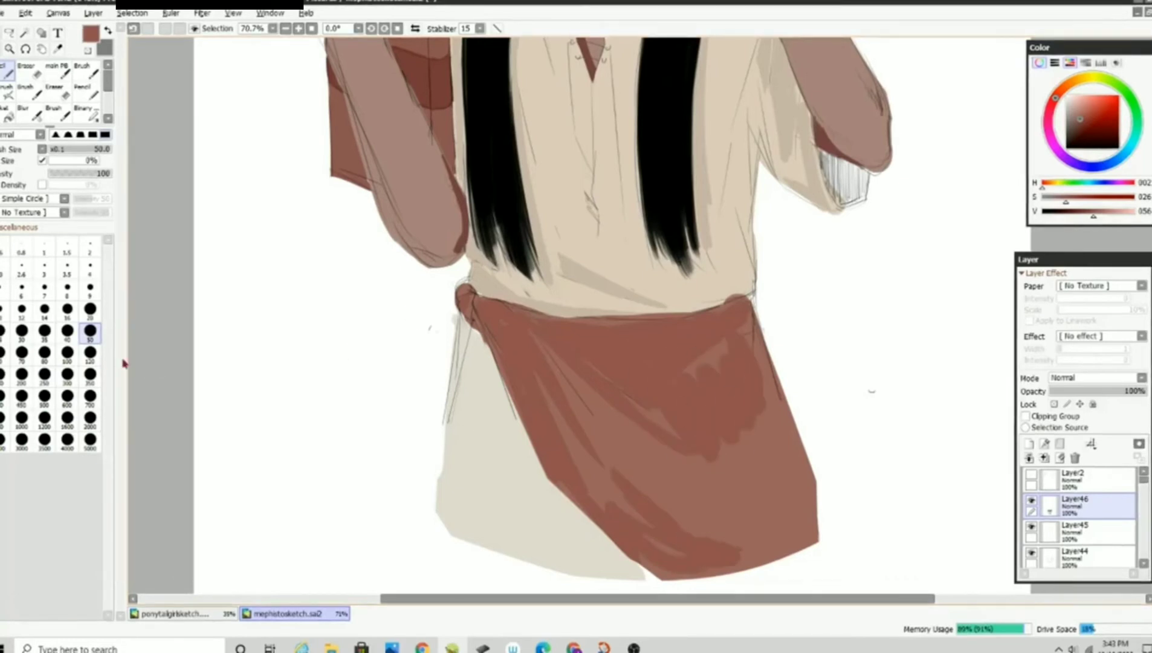
# - Smooth the broad shadow across the wrap skirt with a size 80 brush and refine the hem shading
pyautogui.click(45, 352)
pyautogui.moveTo(686, 378); pyautogui.dragTo(764, 341)
pyautogui.moveTo(758, 432)
pyautogui.mouseDown()
pyautogui.moveTo(719, 456)
pyautogui.moveTo(665, 538)
pyautogui.mouseUp()
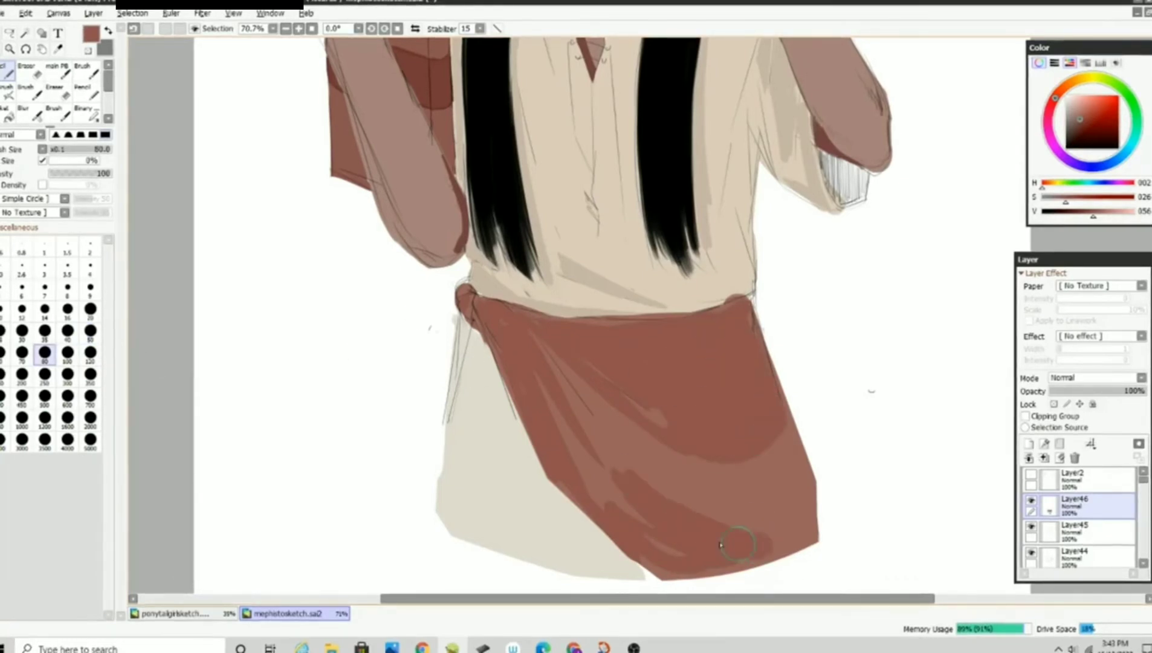
pyautogui.scroll(-2, 843, 473)
pyautogui.press('e')
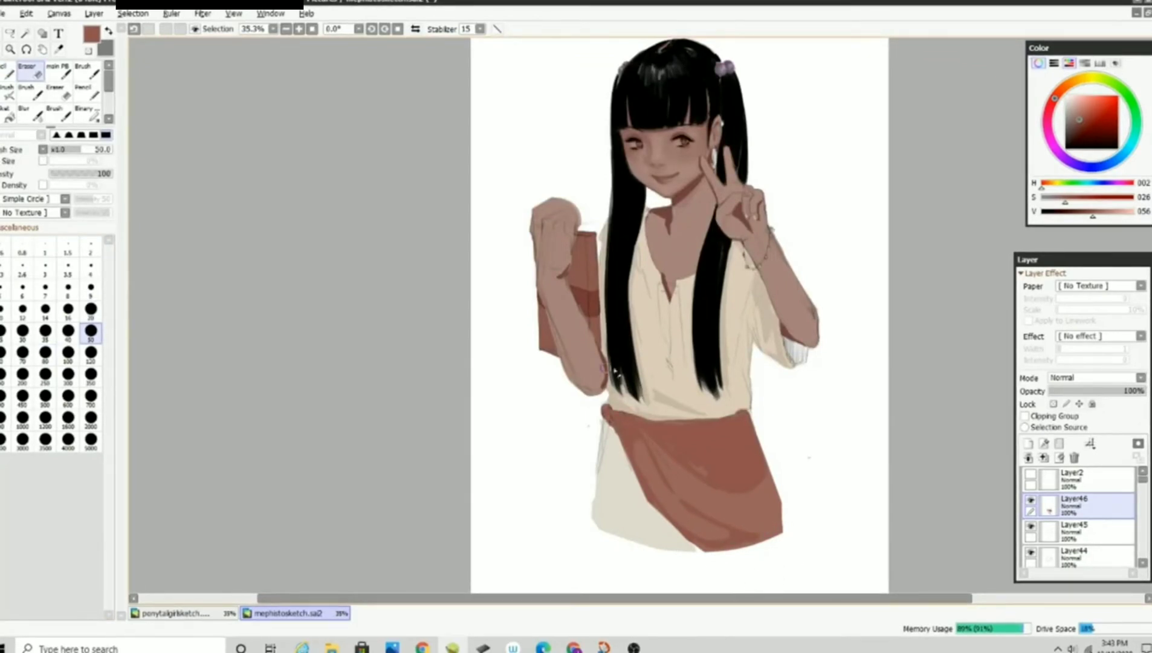
# - Add a new layer above Layer46, sample the cream underskirt, and shade it along the wrap's diagonal edge with a size 80 pencil
pyautogui.scroll(2, 728, 491)
pyautogui.hotkey('ctrl', 'shift', 'n')
pyautogui.keyDown('alt'); pyautogui.click(542, 468); pyautogui.keyUp('alt')
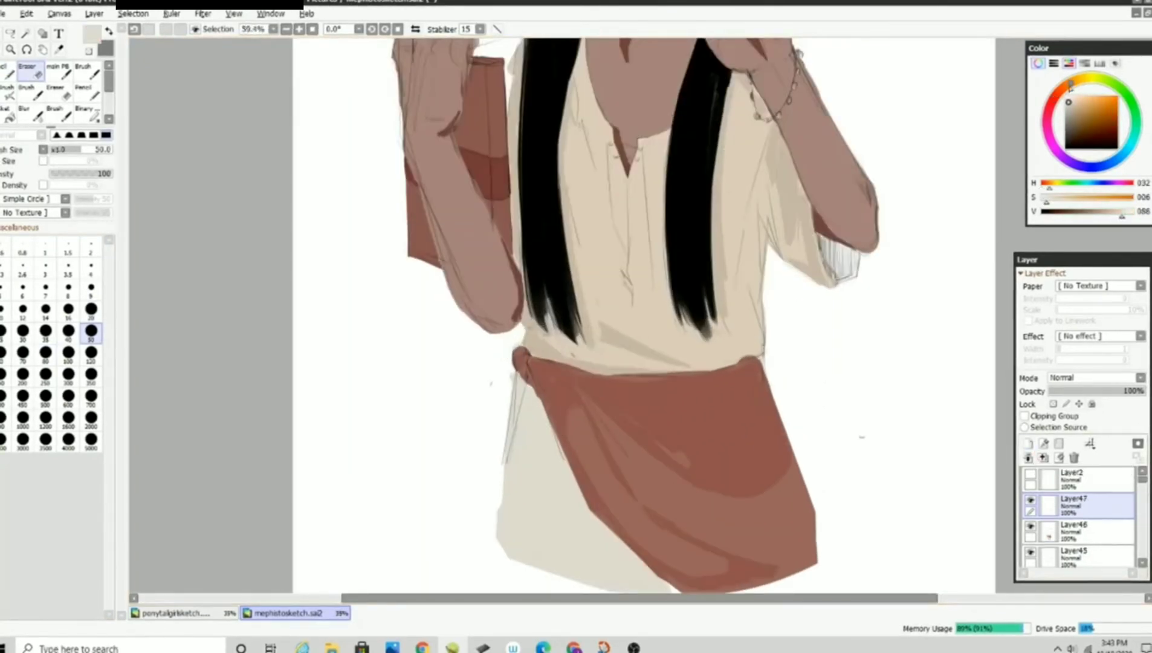
pyautogui.press('n')
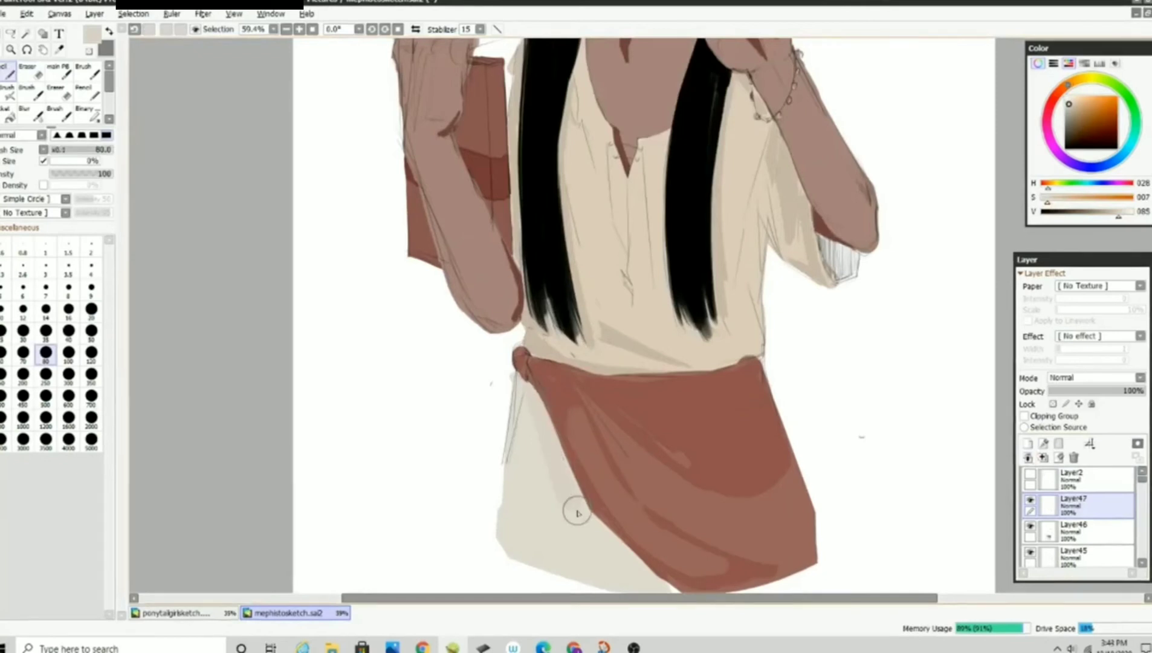
# - Set the underskirt shadow layer to Multiply mode with 42% opacity
pyautogui.scroll(-1, 1093, 377)
pyautogui.scroll(-3, 848, 385)
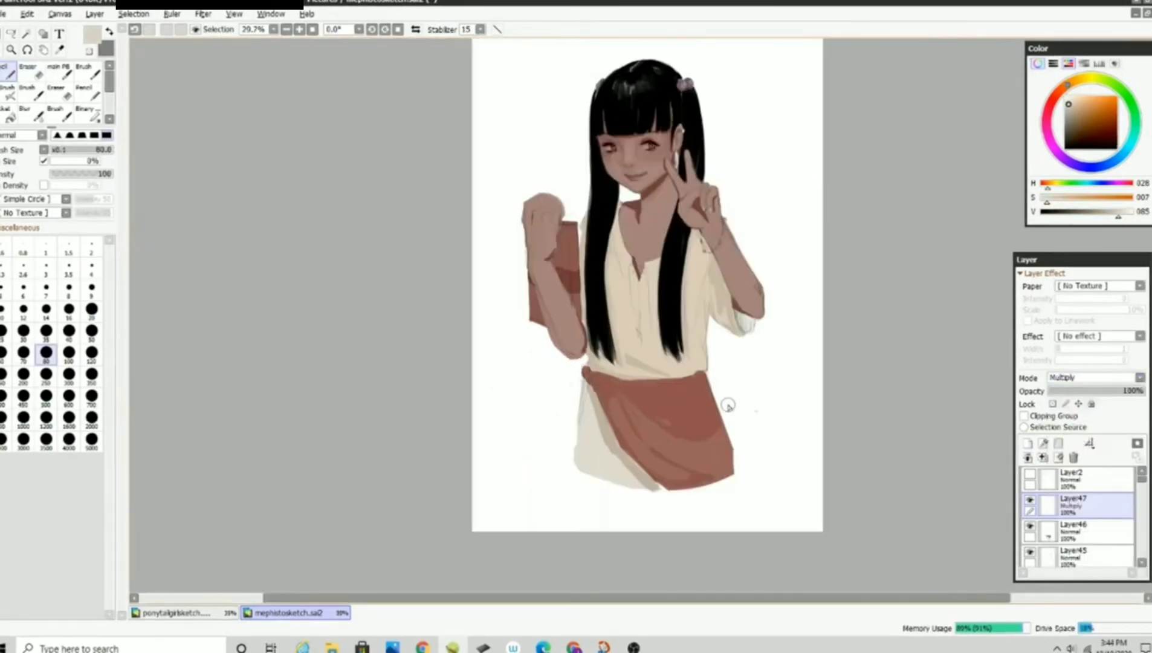
pyautogui.scroll(2, 848, 385)
pyautogui.moveTo(1136, 391); pyautogui.dragTo(1088, 391)
pyautogui.scroll(1, 559, 422)
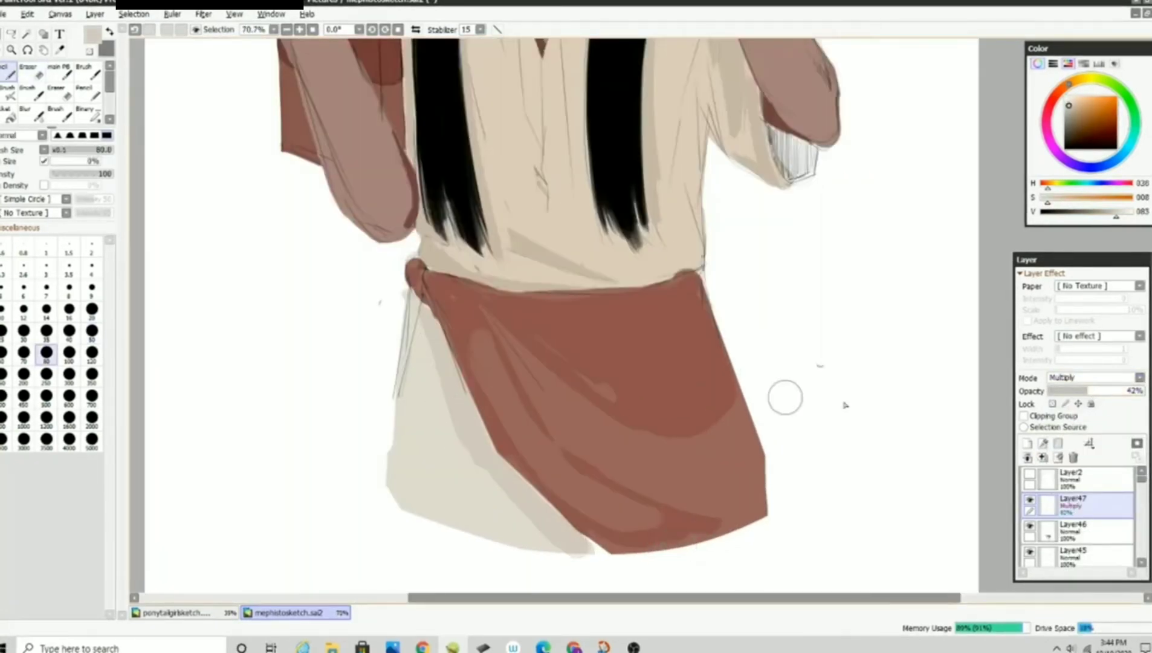
# - Reduce the pencil to size 20 and refine the underskirt shadow beside the wrap's diagonal edge
pyautogui.press('[')
pyautogui.press('[')
pyautogui.press('[')
pyautogui.press('[')
pyautogui.press('[')
pyautogui.press('[')
pyautogui.press('[')
pyautogui.press('[')
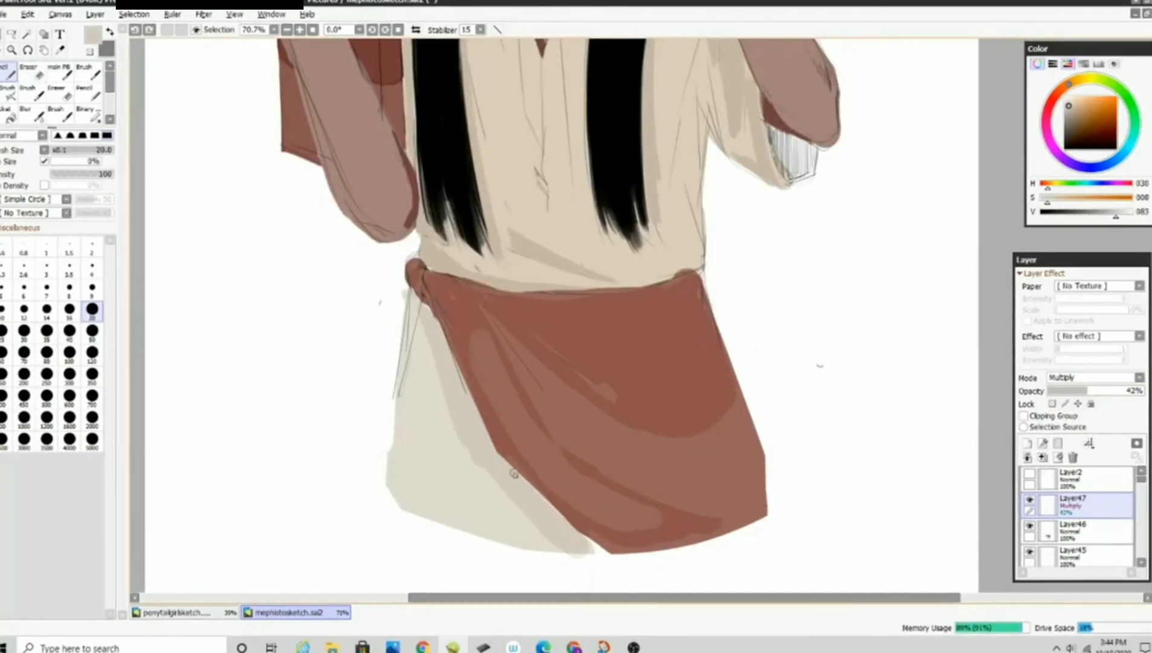
pyautogui.scroll(-2, 452, 379)
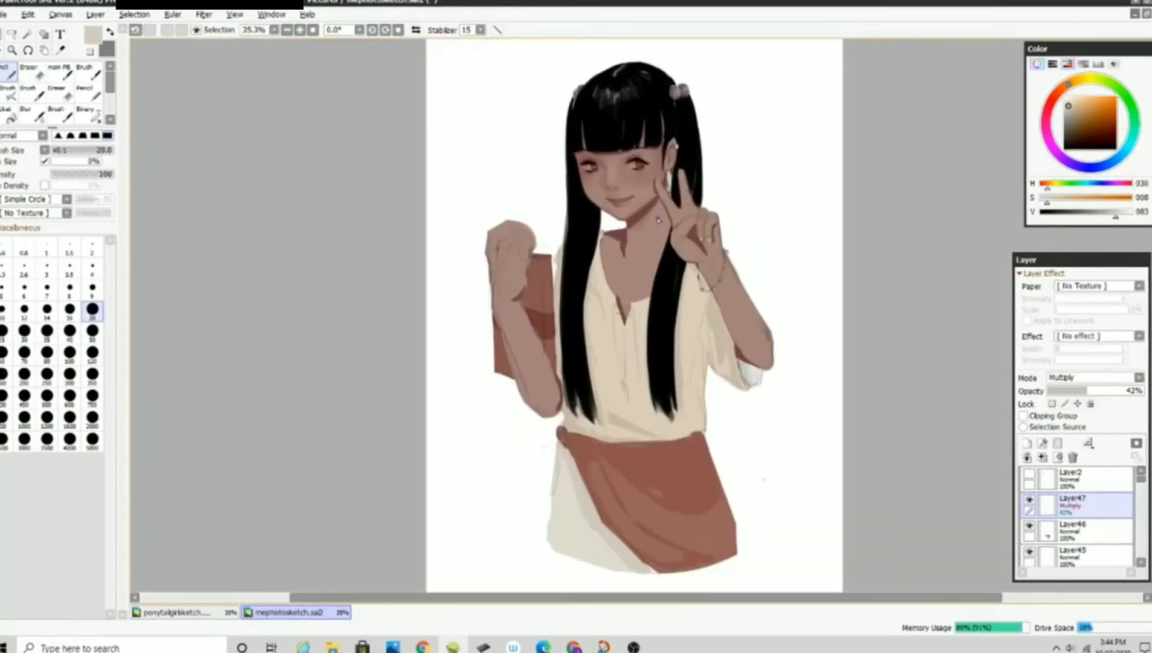
# - On Layer46, lighten the middle of the wrap skirt's broad shadow with a size 70 eraser at density 86
pyautogui.scroll(1, 680, 355)
pyautogui.click(1081, 530)
pyautogui.press('e')
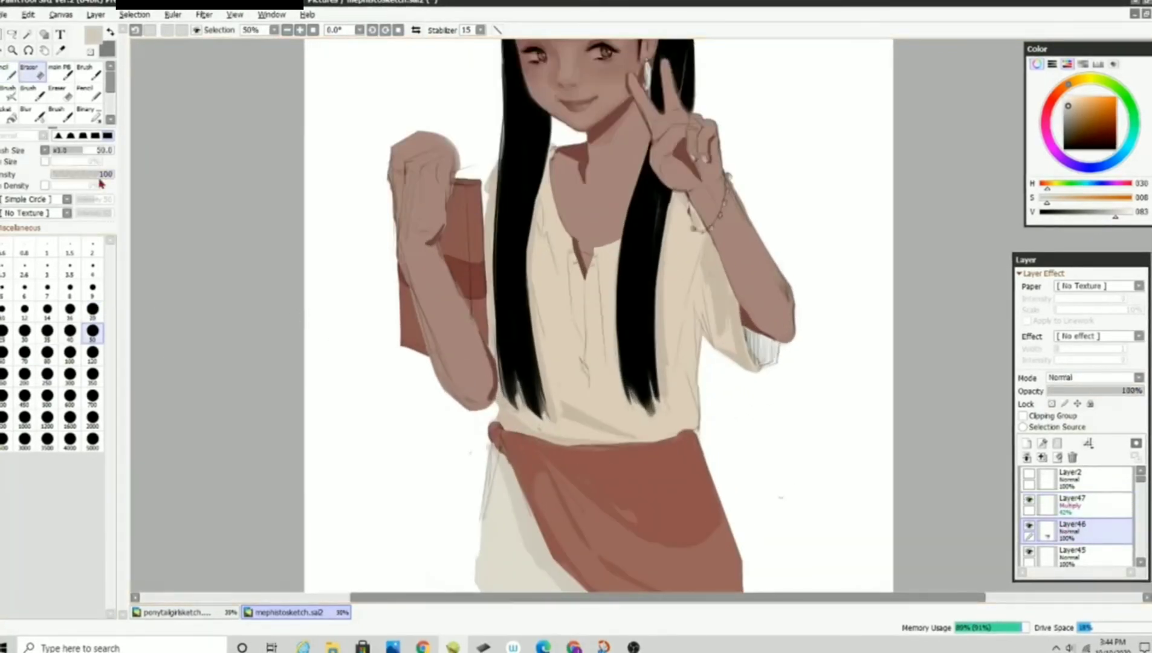
pyautogui.click(24, 354)
pyautogui.moveTo(625, 504); pyautogui.dragTo(661, 482)
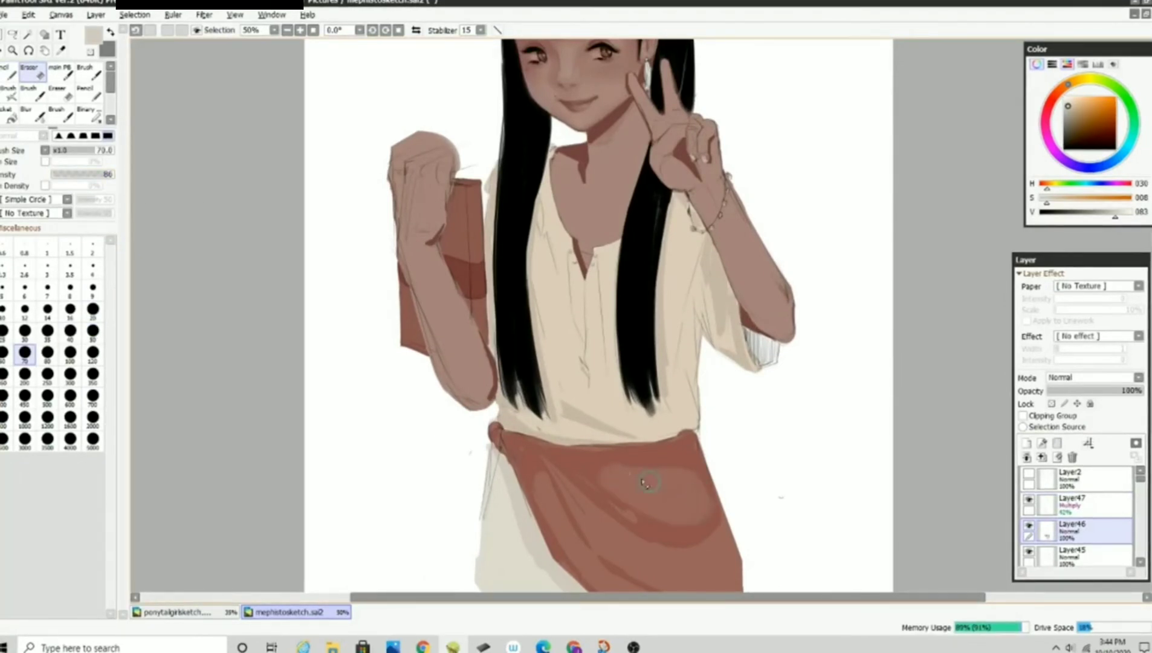
pyautogui.scroll(-3, 682, 465)
pyautogui.scroll(2, 640, 339)
pyautogui.scroll(1, 622, 242)
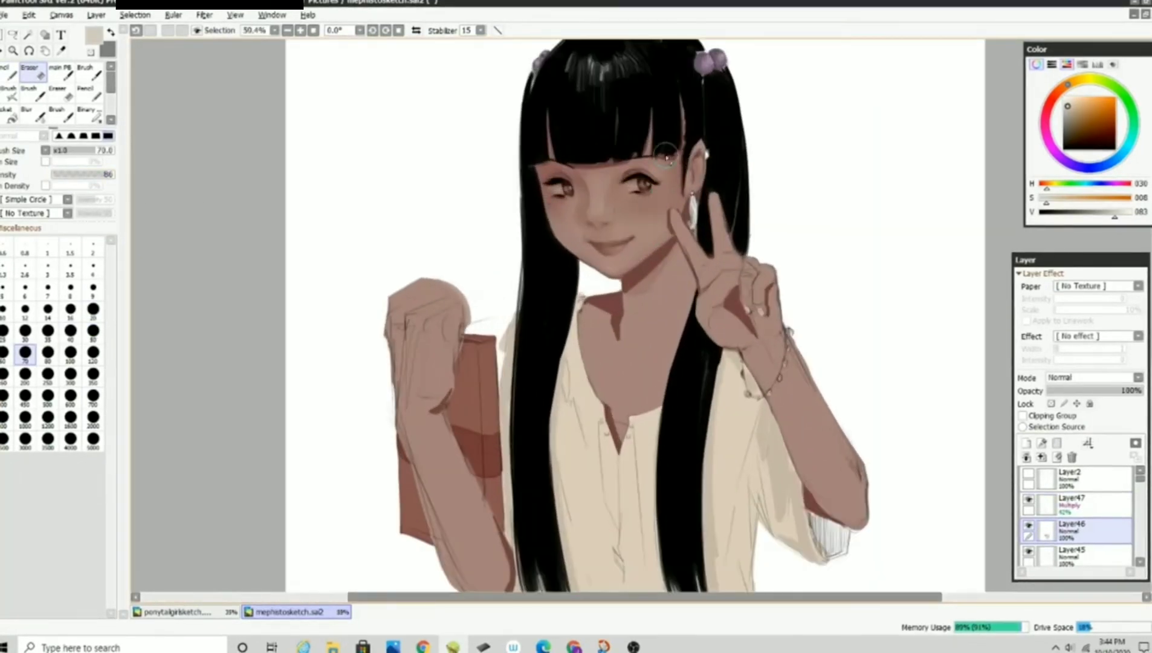
# - Sample the dark reddish-brown skin shadow on the neck, add a new layer above Layer46 and choose the size 20 pencil
pyautogui.scroll(-1, 617, 172)
pyautogui.scroll(2, 616, 172)
pyautogui.keyDown('alt'); pyautogui.click(642, 244); pyautogui.keyUp('alt')
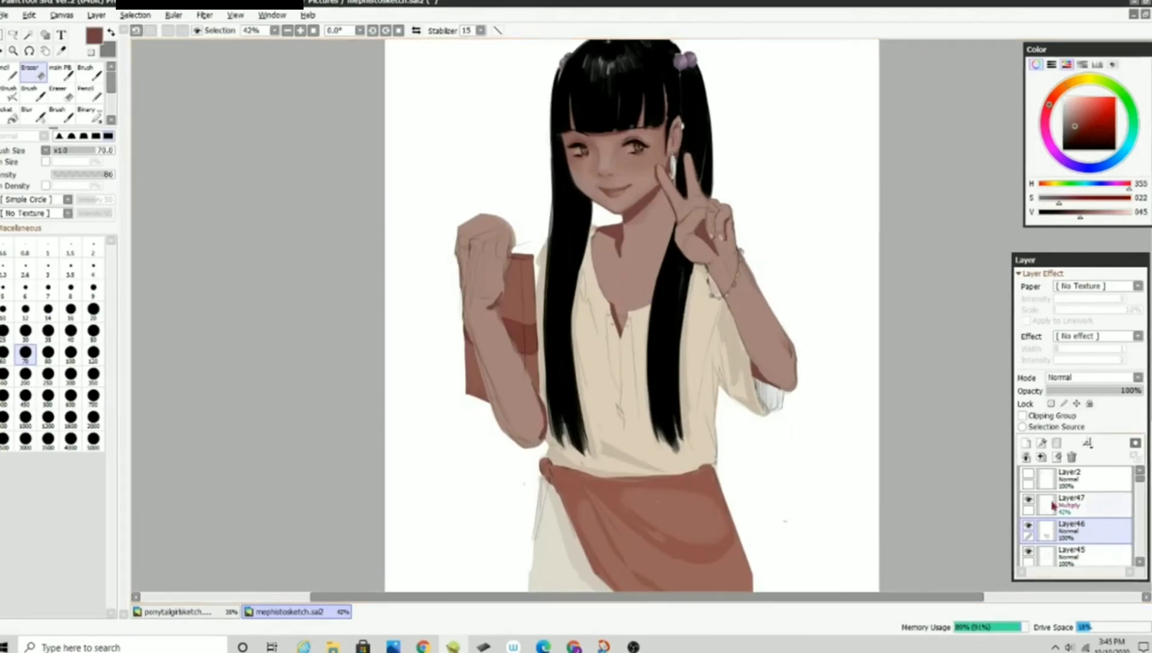
pyautogui.scroll(3, 667, 394)
pyautogui.press('n')
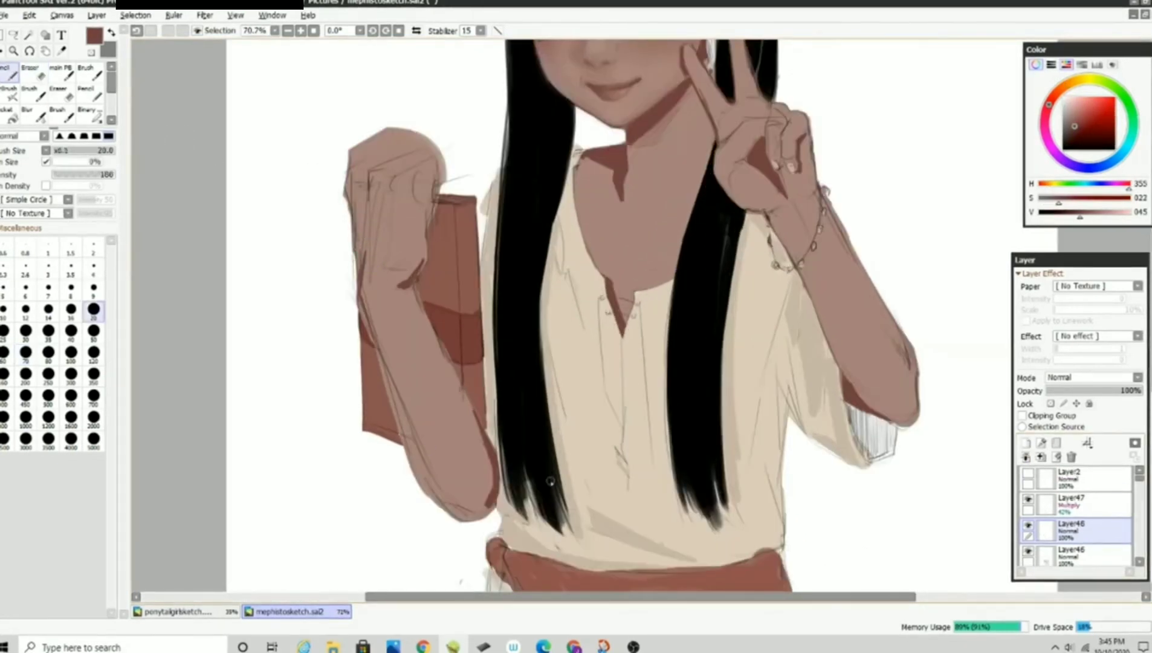
pyautogui.scroll(-3, 551, 481)
pyautogui.scroll(-2, 1076, 514)
# - On Layer44, sample the shirt's shadow beige and shade the shirt's side below the sleeve with the size 20 pencil
pyautogui.click(1032, 531)
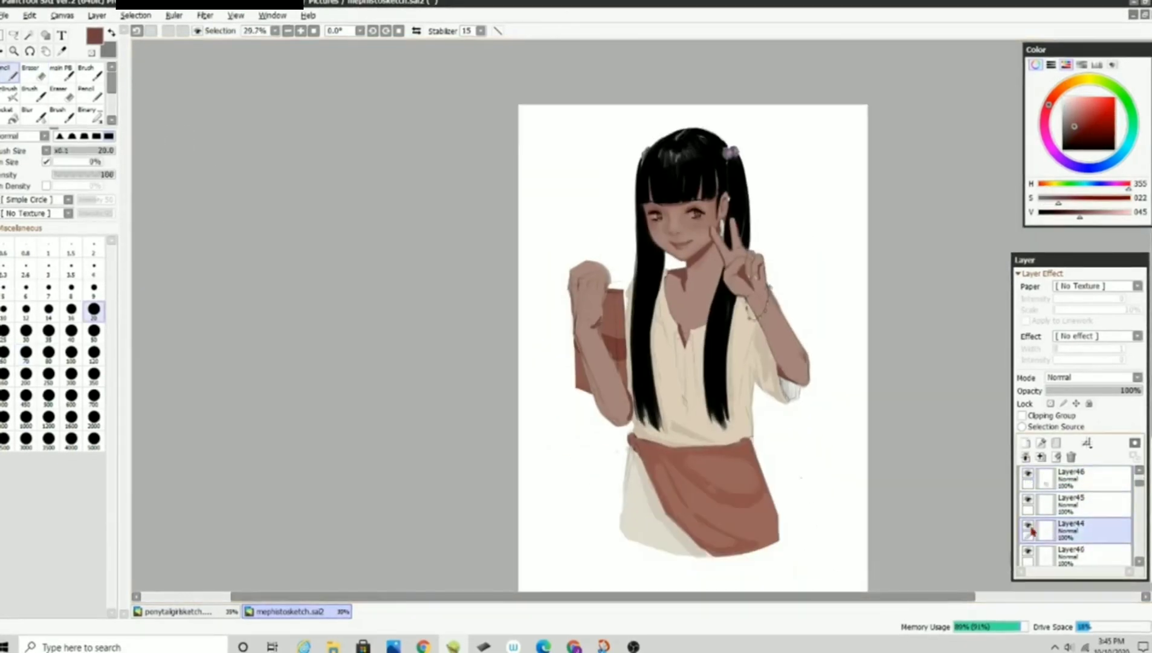
pyautogui.scroll(5, 740, 435)
pyautogui.keyDown('alt'); pyautogui.click(745, 266); pyautogui.keyUp('alt')
pyautogui.moveTo(767, 292); pyautogui.dragTo(750, 218)
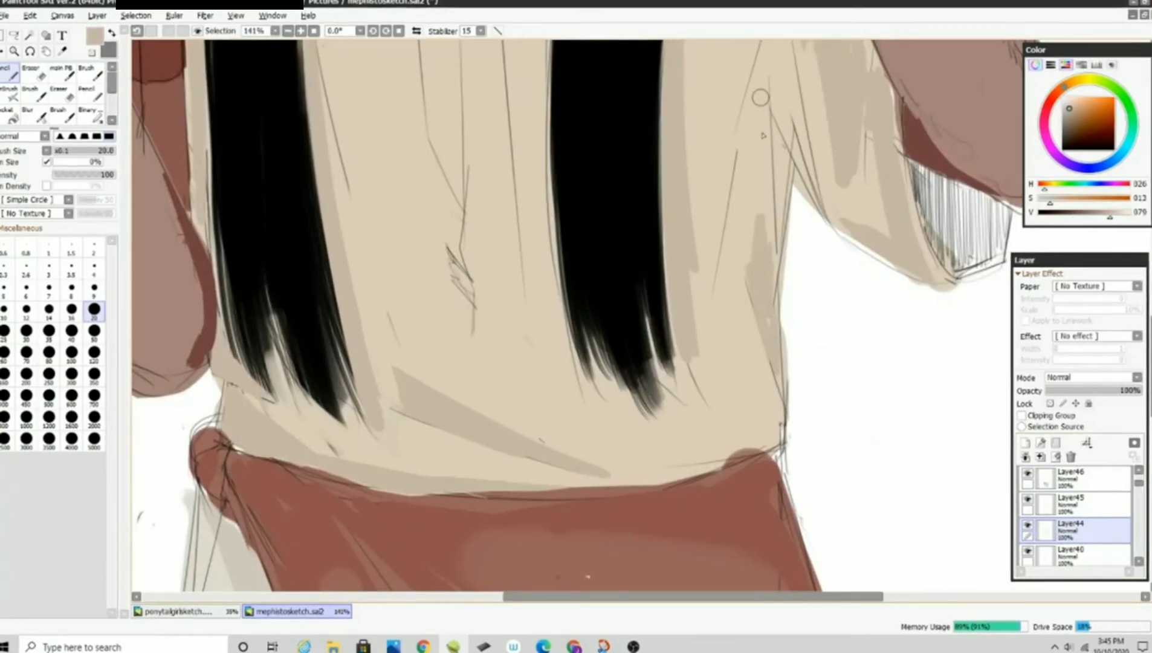
pyautogui.moveTo(760, 100); pyautogui.dragTo(764, 257)
pyautogui.moveTo(778, 128); pyautogui.dragTo(782, 238)
pyautogui.scroll(-3, 806, 237)
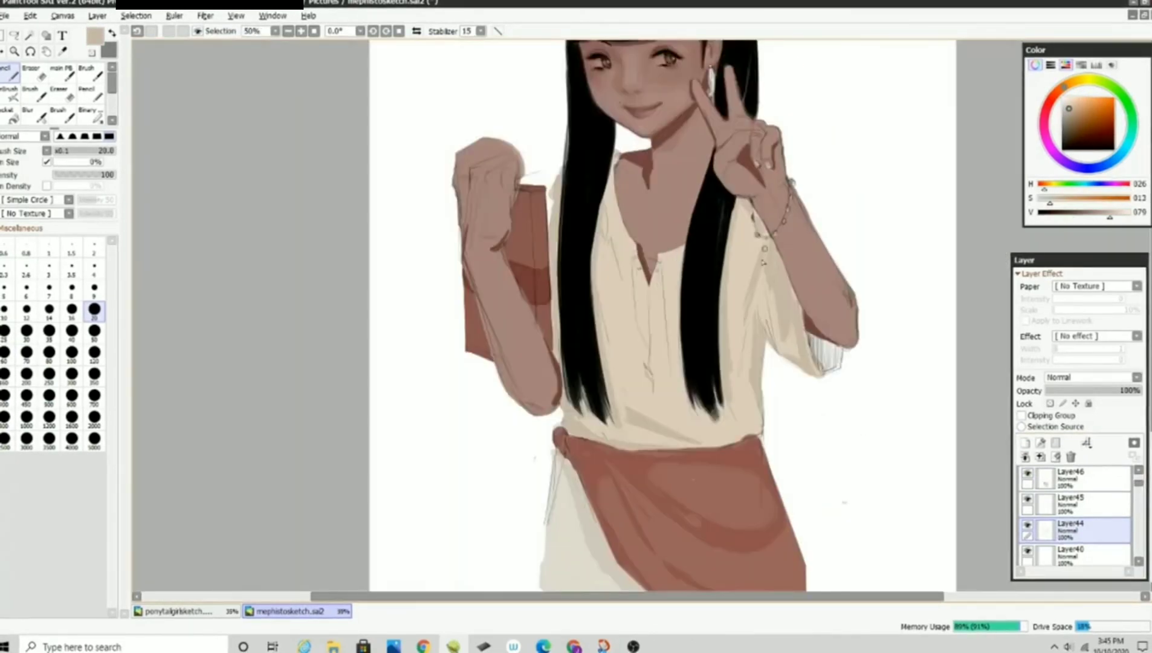
# - Blend the shirt's hem shadow below the hair tips using the blending Brush at size 60, reduced to 35
pyautogui.scroll(4, 710, 429)
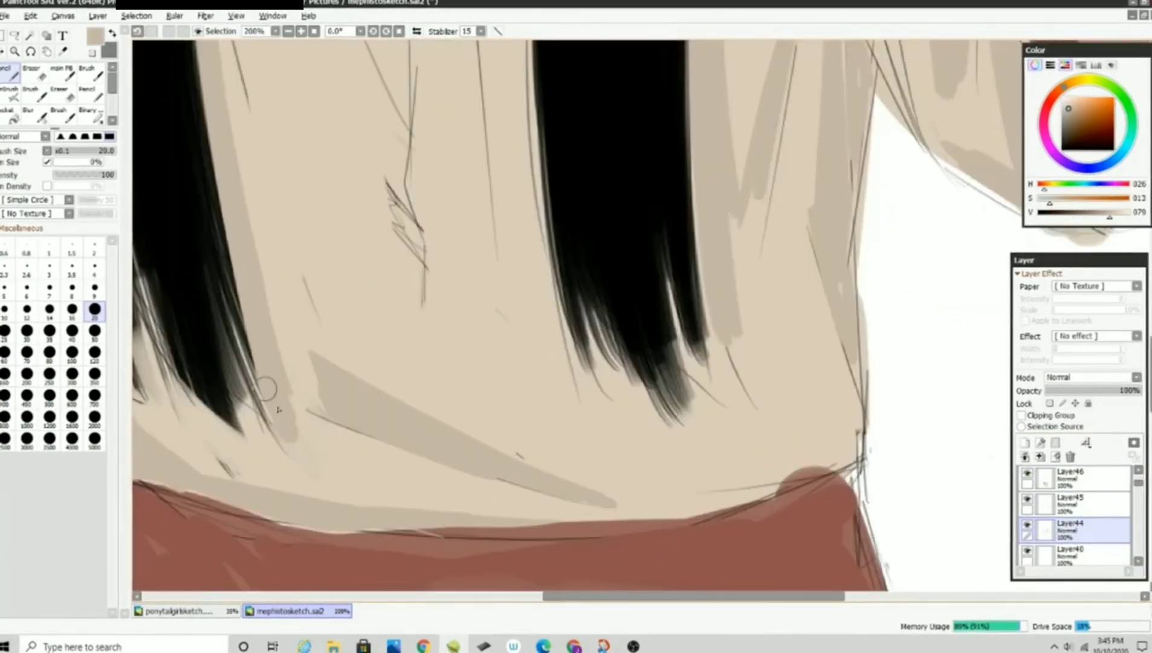
pyautogui.press('b')
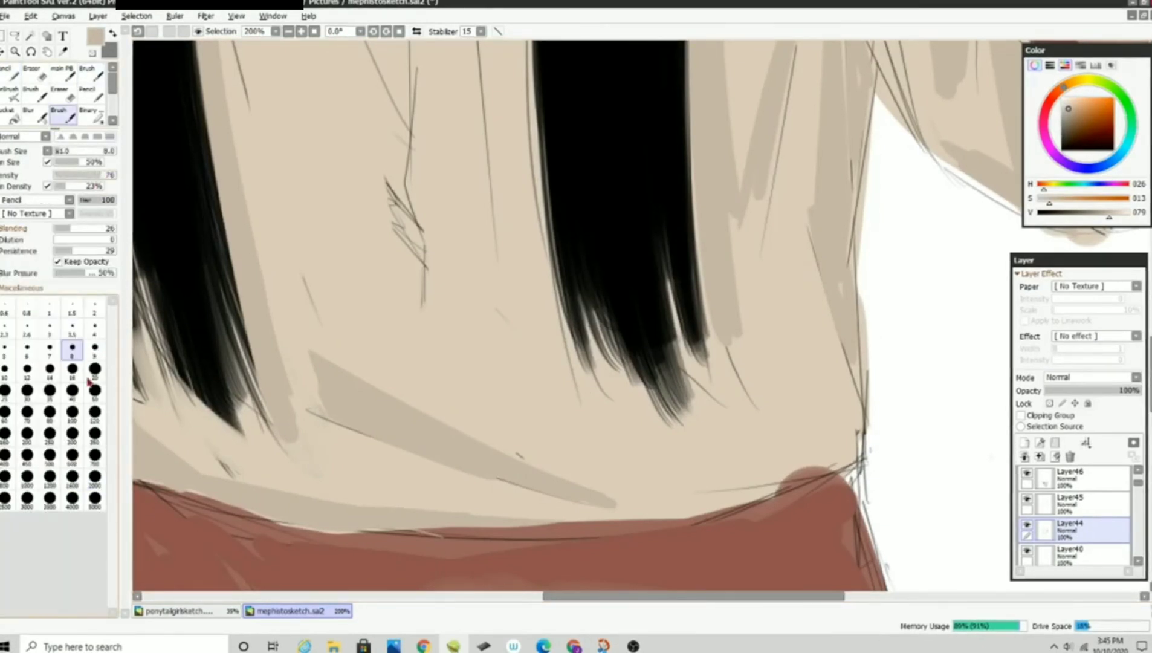
pyautogui.click(5, 411)
pyautogui.moveTo(270, 470); pyautogui.dragTo(367, 487)
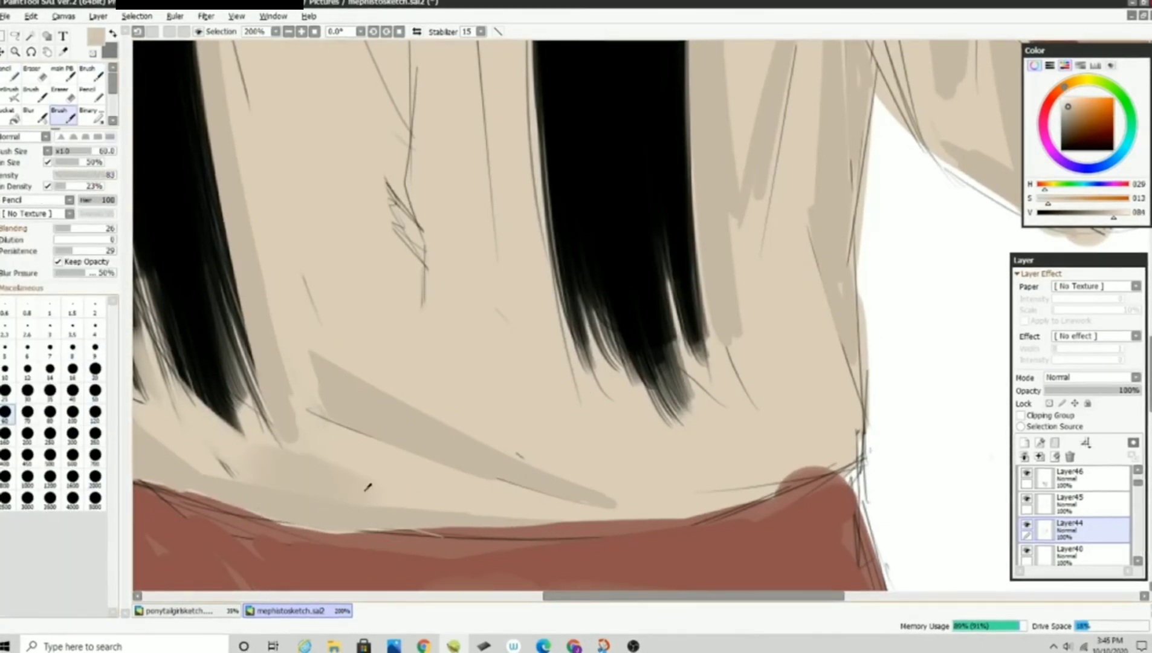
pyautogui.hotkey('ctrl', 'z')
pyautogui.hotkey('ctrl', 'y')
pyautogui.press('[')
pyautogui.press('[')
pyautogui.press('[')
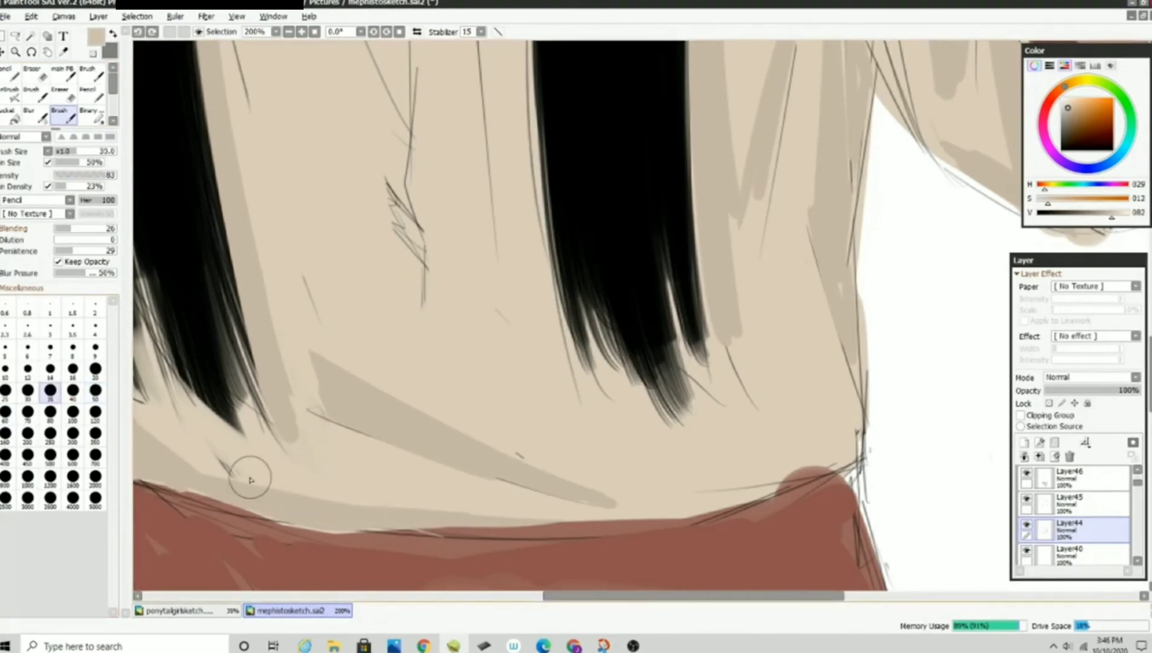
pyautogui.moveTo(250, 479)
pyautogui.mouseDown()
pyautogui.moveTo(321, 495)
pyautogui.moveTo(311, 428)
pyautogui.moveTo(357, 480)
pyautogui.mouseUp()
pyautogui.scroll(-8, 481, 467)
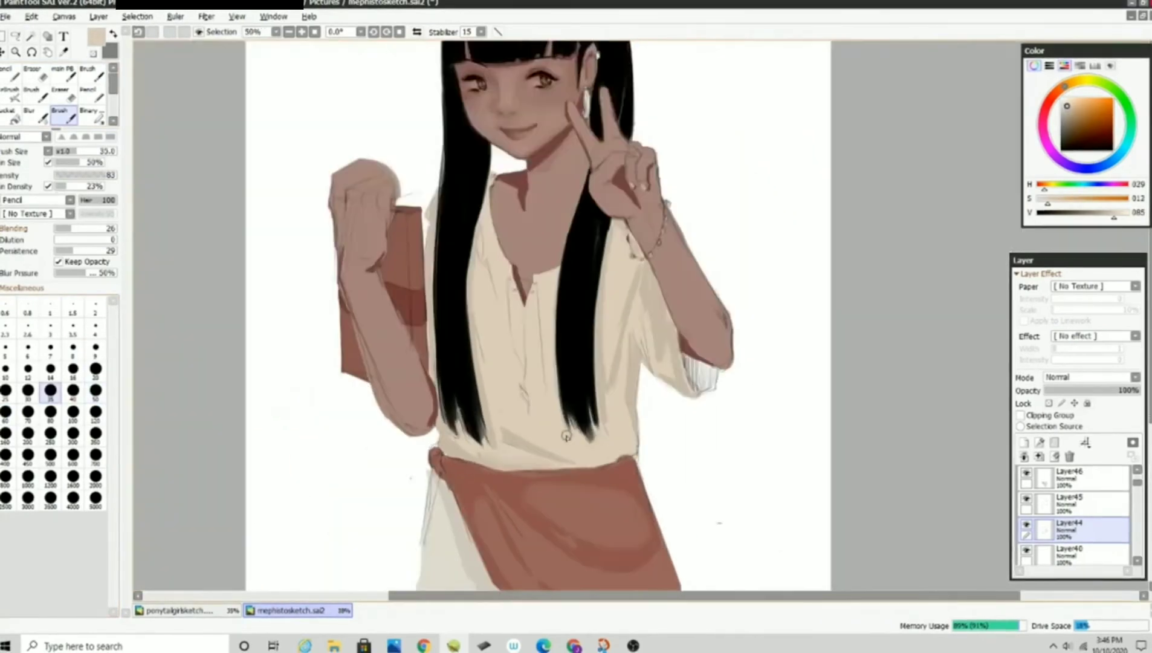
# - Soften the diagonal fold shadow above the shirt's hem with the blending Brush, enlarging it to size 40
pyautogui.scroll(7, 257, 478)
pyautogui.moveTo(320, 520)
pyautogui.mouseDown()
pyautogui.moveTo(326, 535)
pyautogui.moveTo(419, 540)
pyautogui.moveTo(334, 532)
pyautogui.mouseUp()
pyautogui.scroll(-5, 456, 399)
pyautogui.scroll(2, 457, 398)
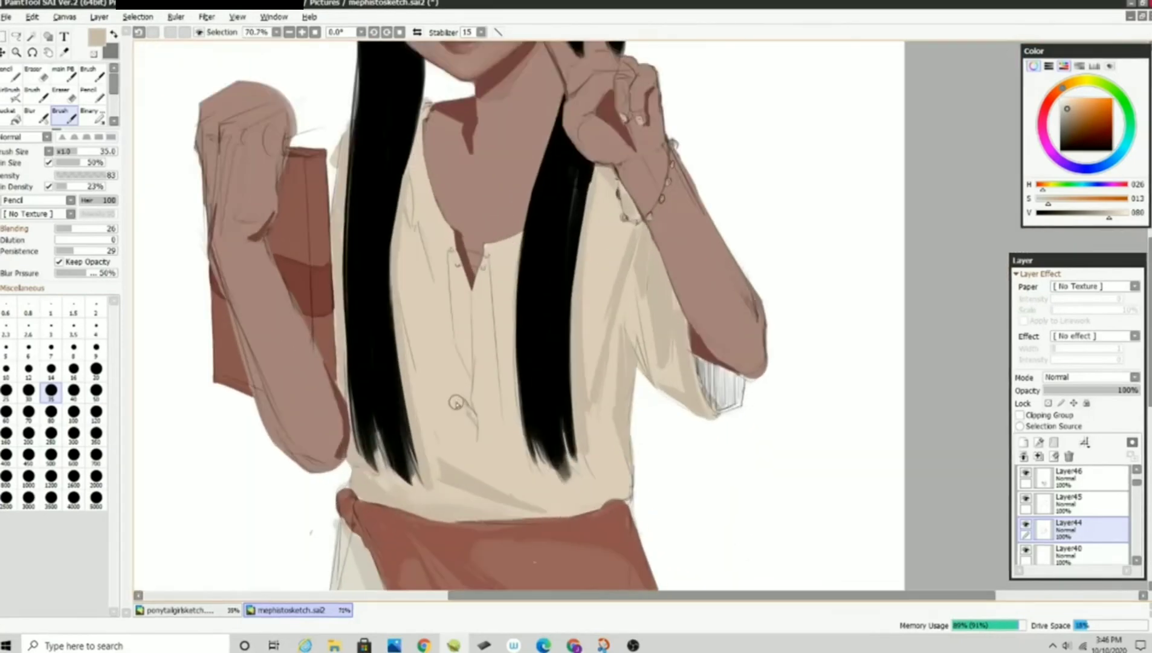
pyautogui.press(']')
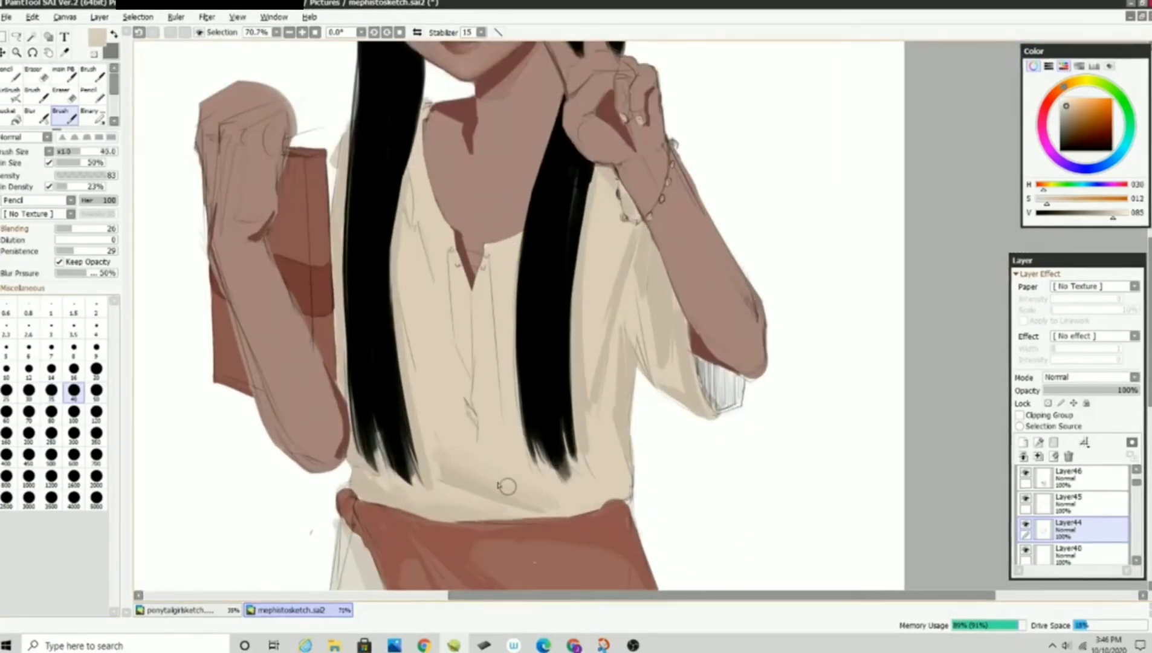
pyautogui.scroll(-2, 613, 276)
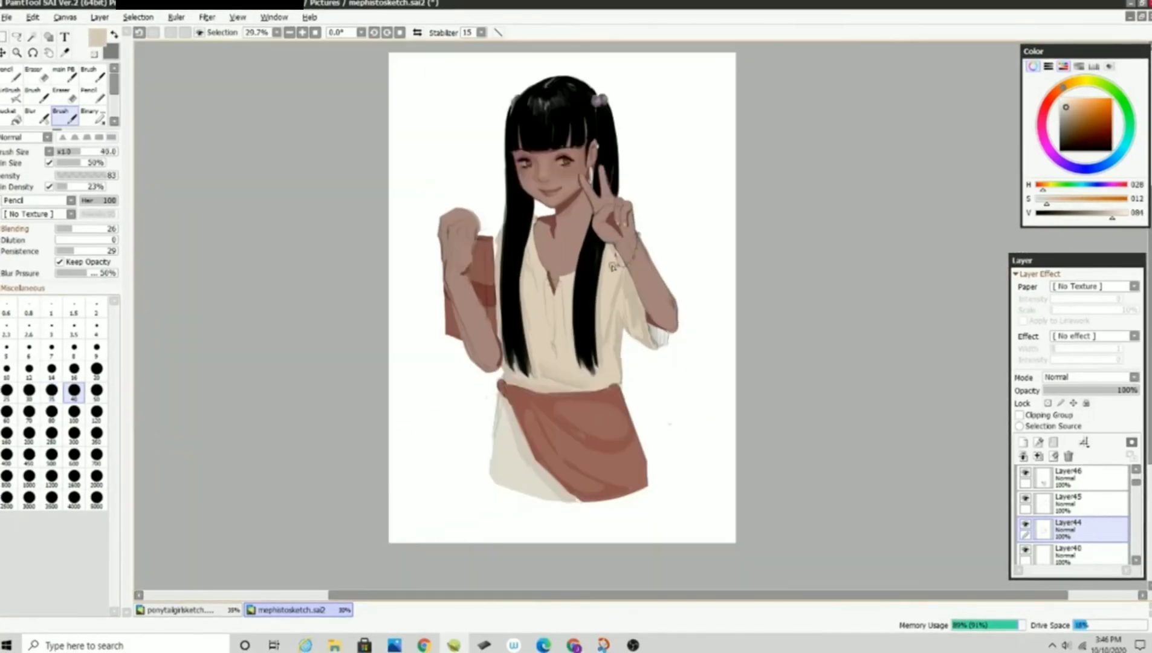
pyautogui.scroll(3, 629, 417)
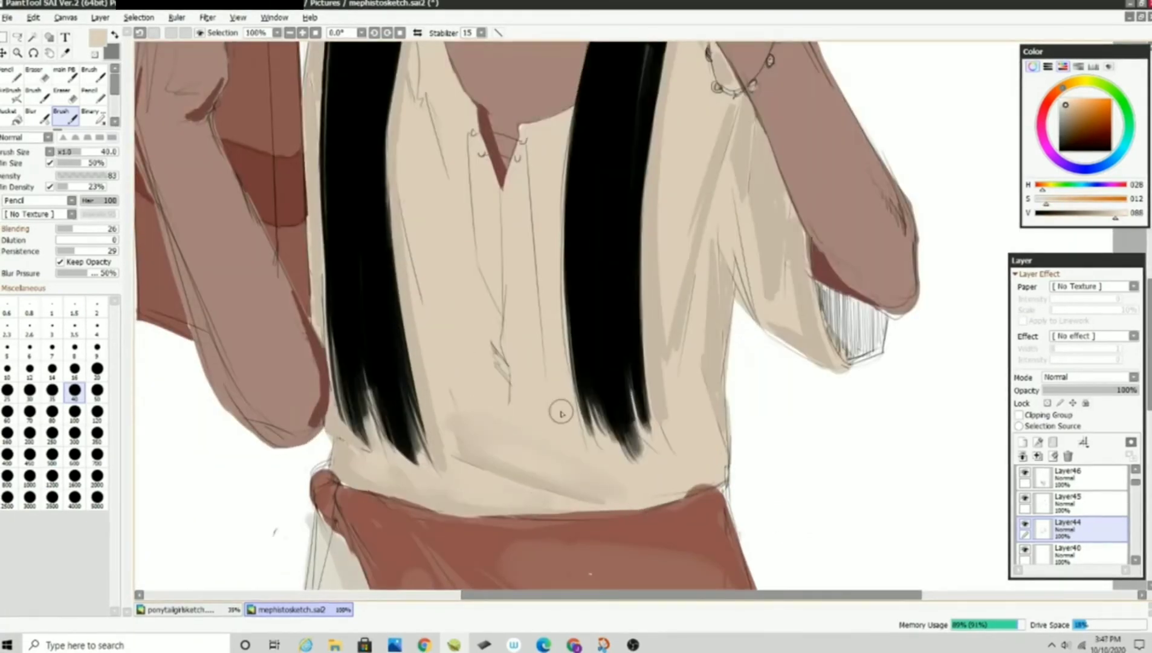
# - Smooth the shirt's lower front folds with a lighter cream, lowering the size 40 brush's density to 15
pyautogui.scroll(-3, 558, 411)
pyautogui.scroll(-2, 738, 394)
pyautogui.scroll(4, 738, 394)
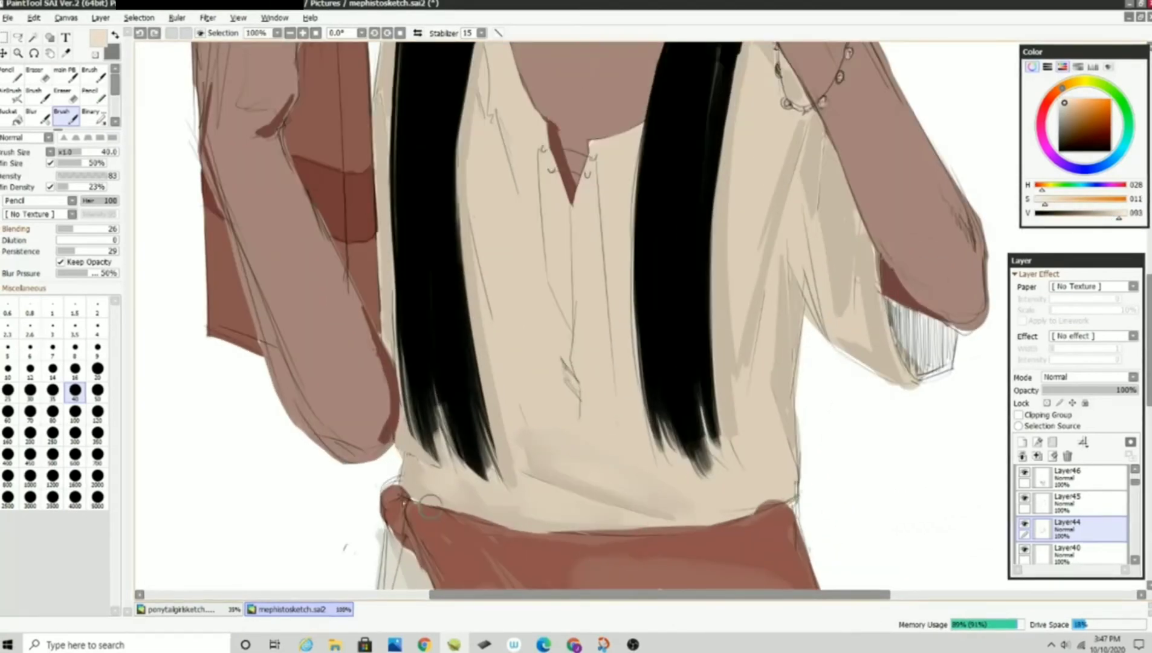
pyautogui.scroll(-2, 683, 416)
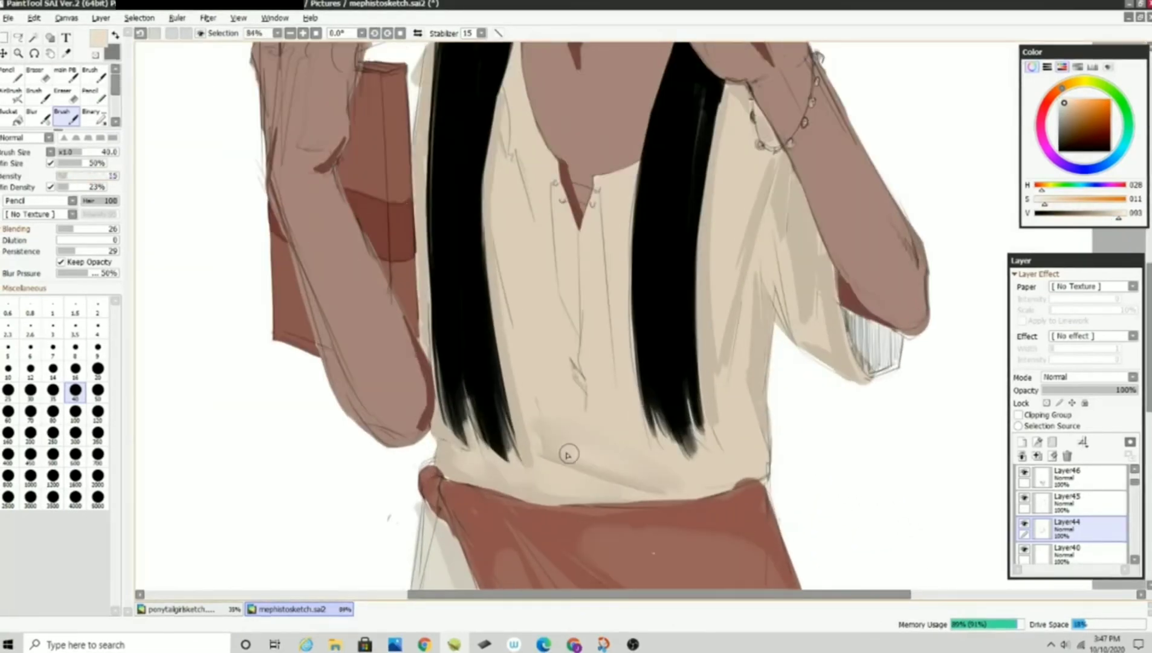
pyautogui.scroll(-3, 568, 450)
pyautogui.scroll(7, 630, 426)
# - Undo the last sleeve stroke, raise the brush density to 85 and sample the sleeve's shadow colour
pyautogui.keyDown('alt'); pyautogui.click(579, 432); pyautogui.keyUp('alt')
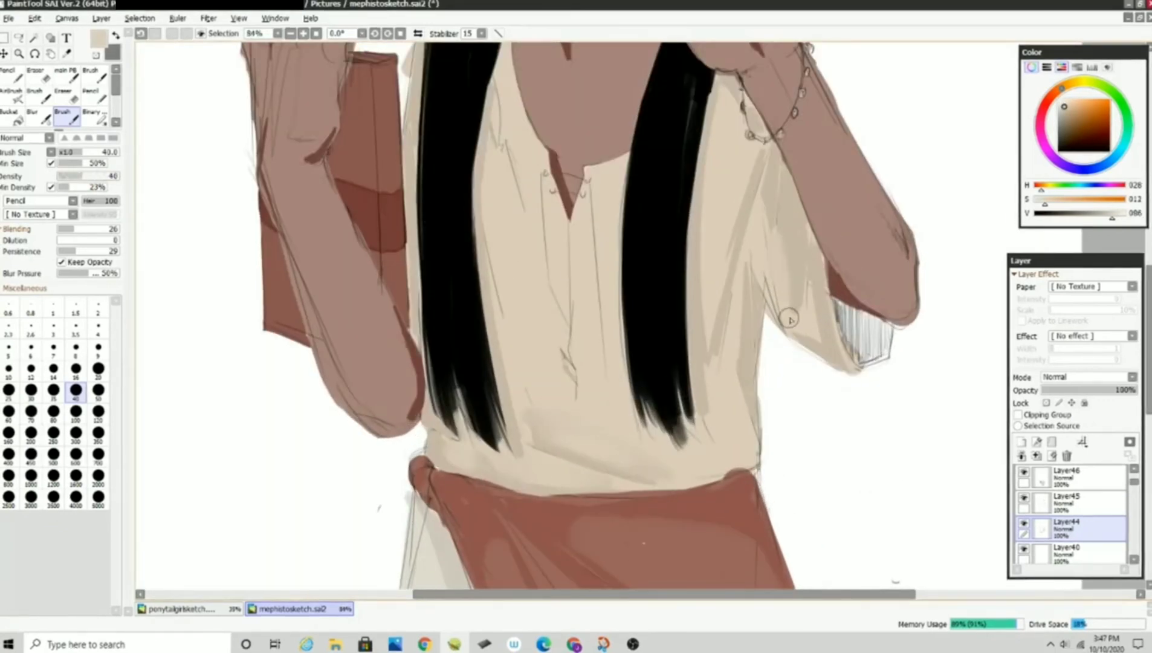
pyautogui.hotkey('ctrl', 'z')
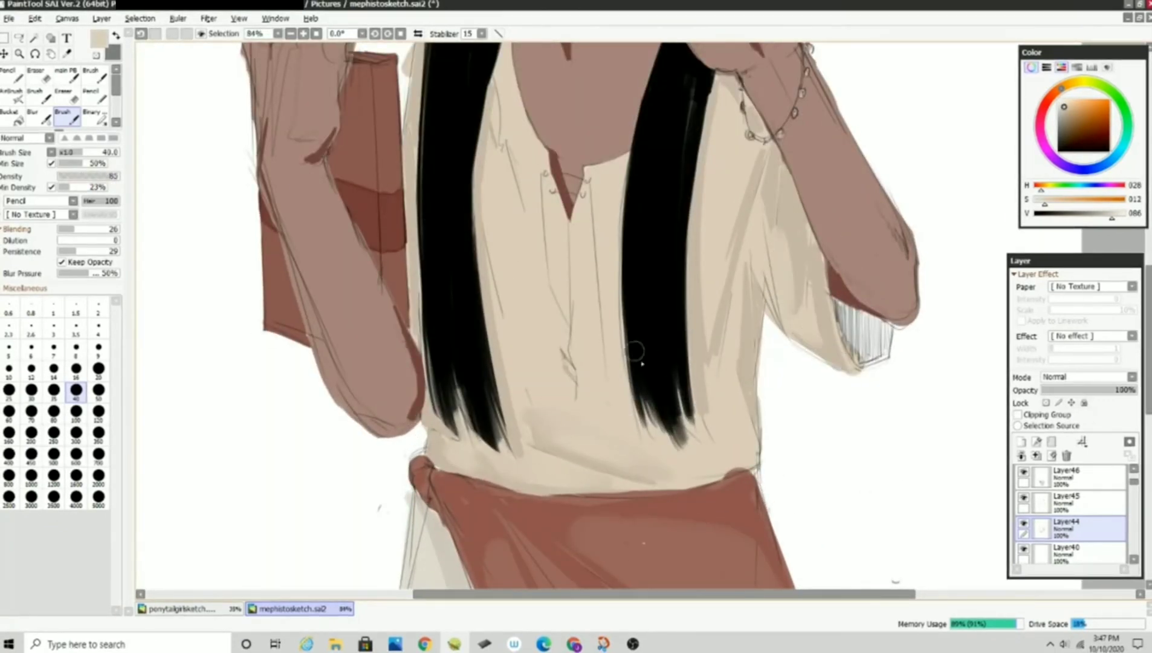
pyautogui.keyDown('alt'); pyautogui.click(797, 320); pyautogui.keyUp('alt')
pyautogui.scroll(-3, 849, 281)
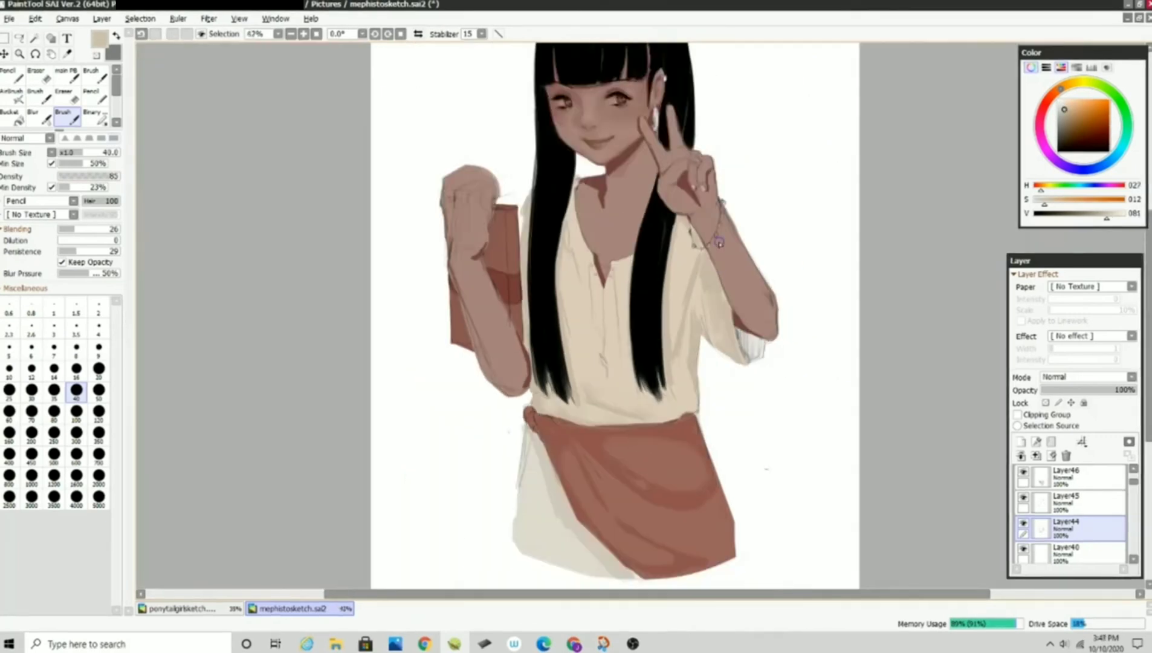
# - Raise the beige's brightness to 89 and paint lighter vertical strokes down the sleeve with a size 20 brush
pyautogui.scroll(5, 876, 254)
pyautogui.click(99, 368)
pyautogui.click(1111, 217)
pyautogui.click(1113, 216)
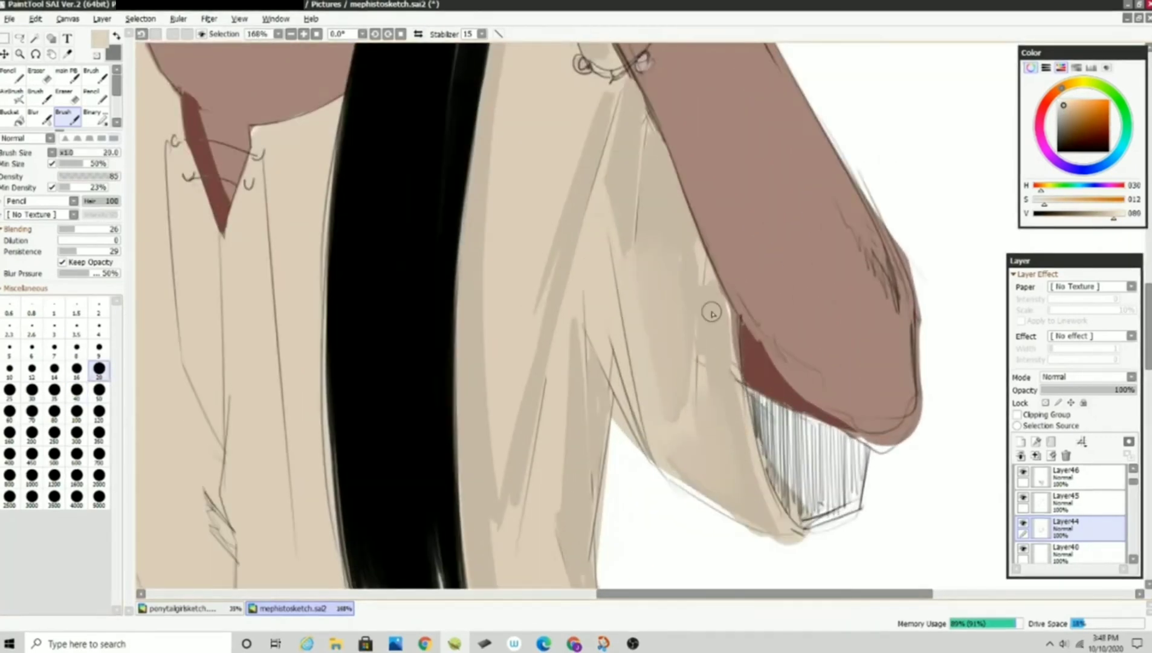
pyautogui.moveTo(711, 305); pyautogui.dragTo(712, 448)
pyautogui.moveTo(658, 266); pyautogui.dragTo(674, 435)
# - Smooth the lower sleeve shading toward its tip with a size 35 brush at density 57, resampling the sleeve's beige
pyautogui.press(']')
pyautogui.press(']')
pyautogui.press(']')
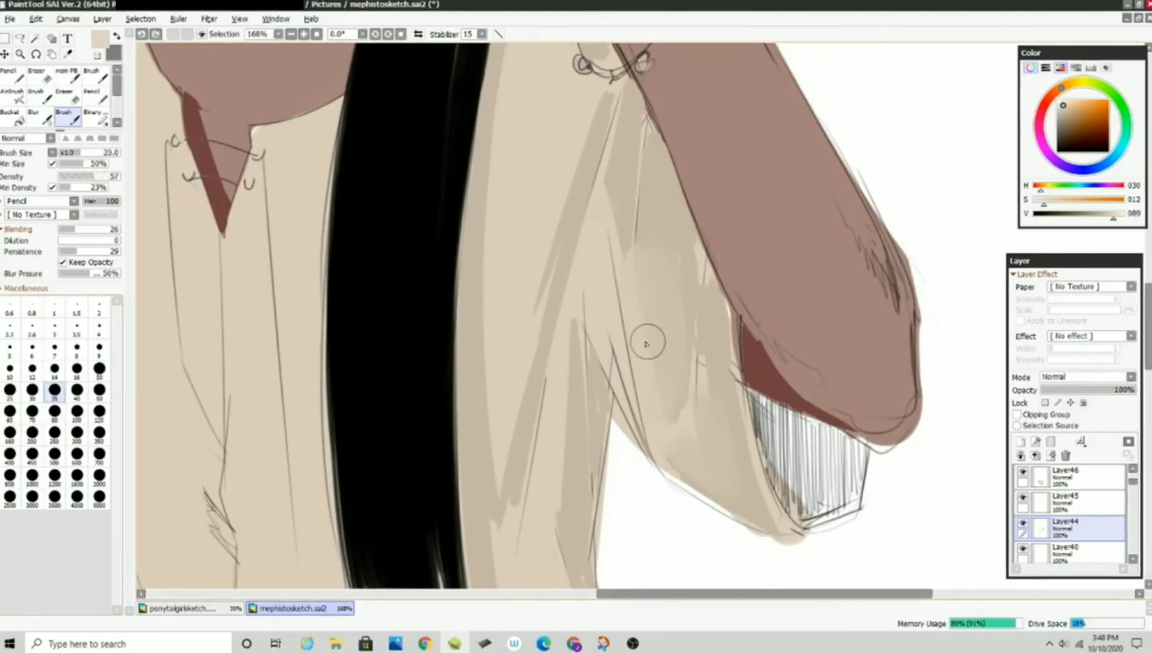
pyautogui.moveTo(704, 393)
pyautogui.mouseDown()
pyautogui.moveTo(725, 488)
pyautogui.moveTo(748, 527)
pyautogui.mouseUp()
pyautogui.keyDown('alt'); pyautogui.click(719, 482); pyautogui.keyUp('alt')
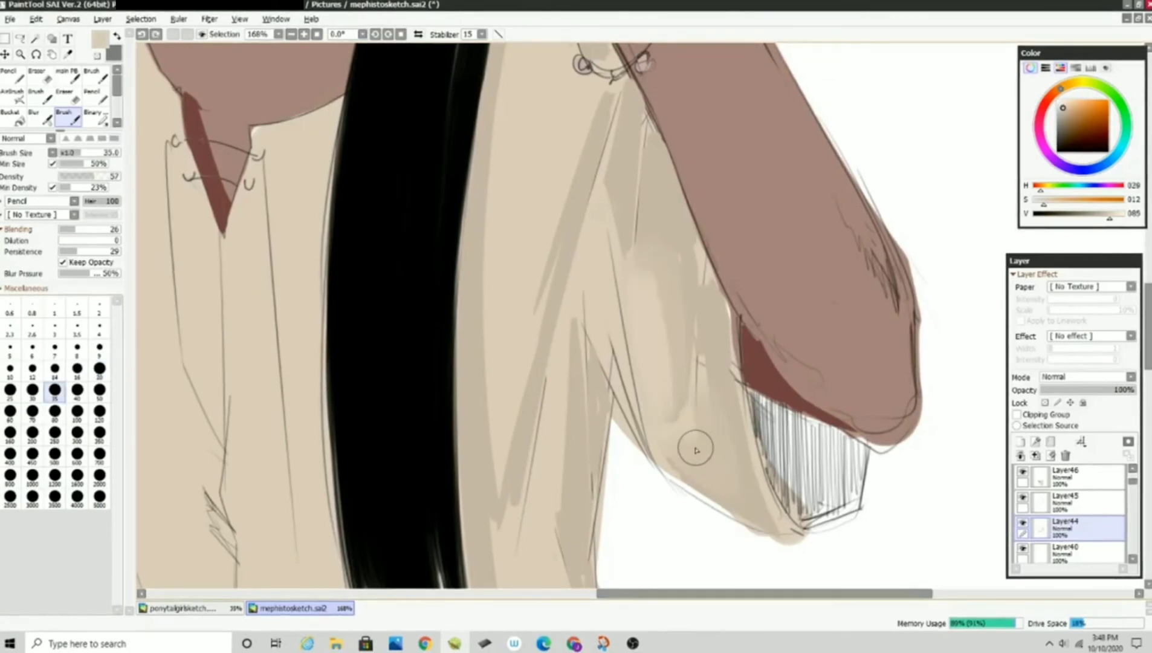
pyautogui.moveTo(694, 447)
pyautogui.mouseDown()
pyautogui.moveTo(738, 496)
pyautogui.moveTo(672, 452)
pyautogui.mouseUp()
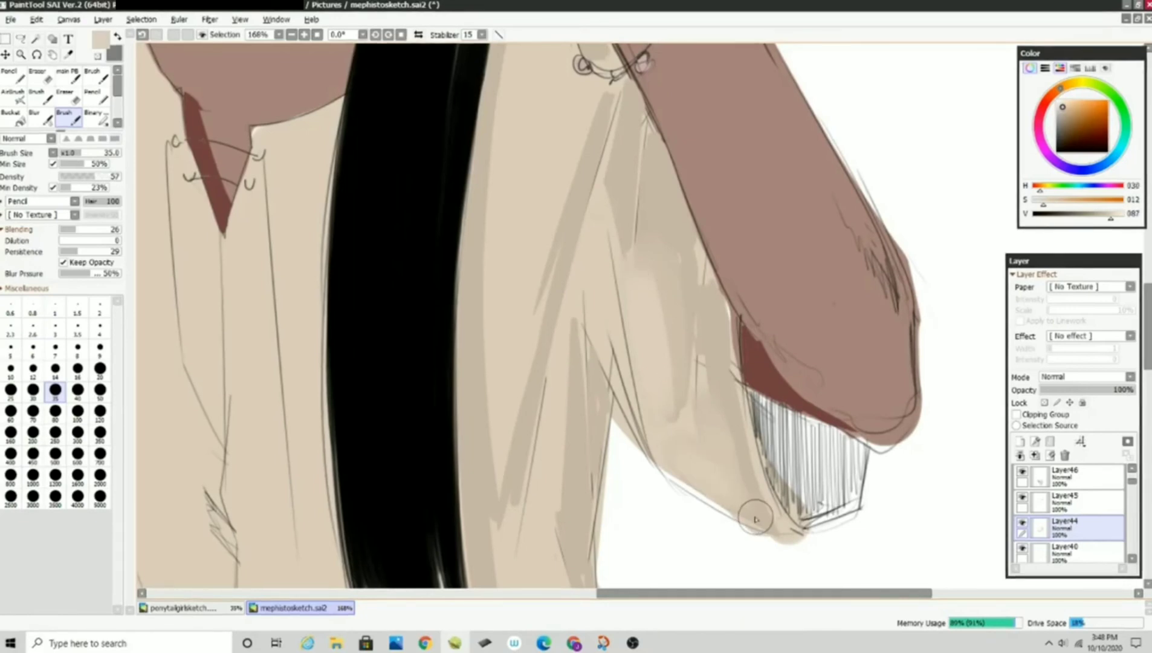
pyautogui.keyDown('alt'); pyautogui.click(710, 477); pyautogui.keyUp('alt')
pyautogui.scroll(-5, 704, 478)
pyautogui.scroll(2, 747, 370)
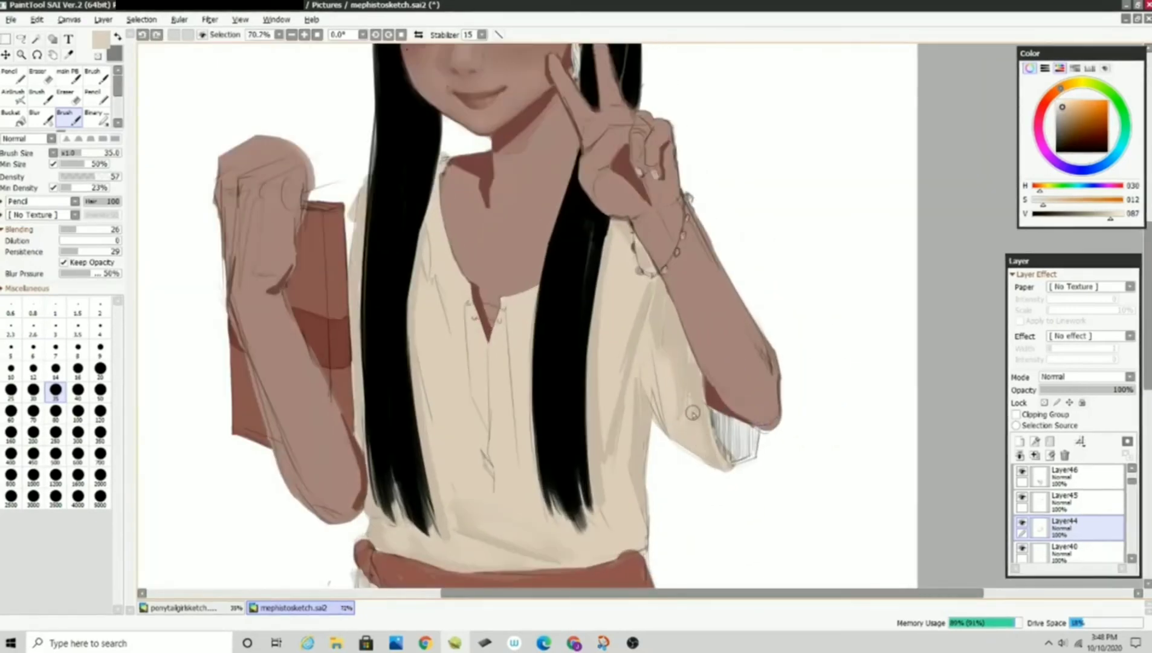
# - Show Layer2 with the hand and face sketches beside the portrait
pyautogui.scroll(-2, 801, 515)
pyautogui.scroll(3, 1069, 514)
pyautogui.click(1021, 470)
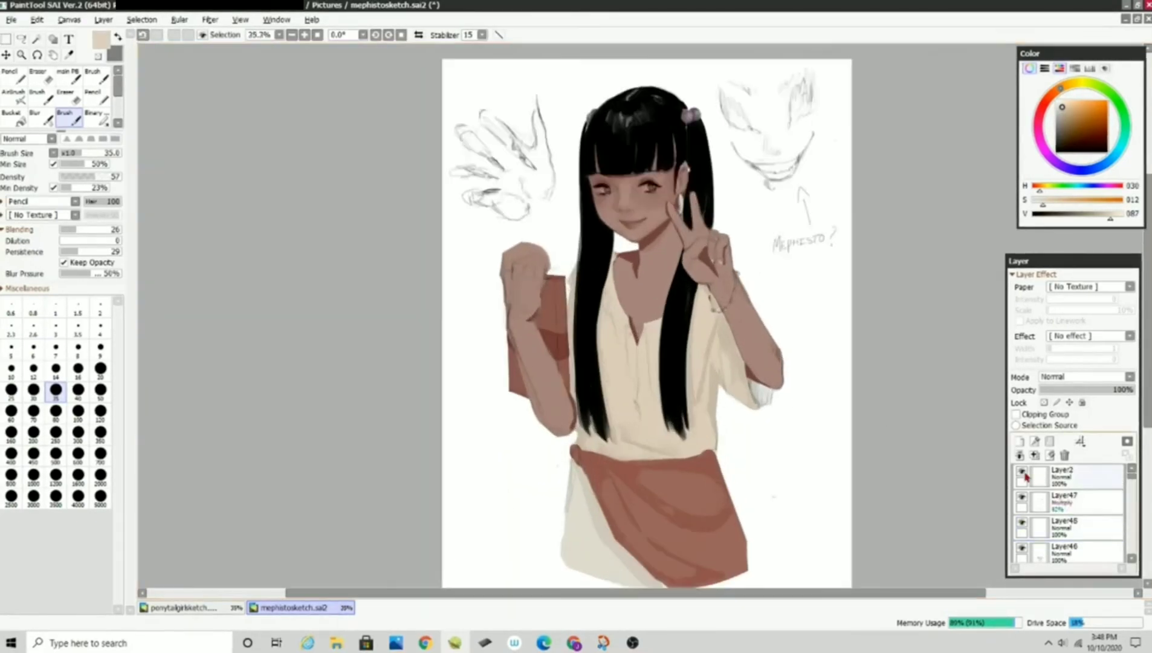
pyautogui.scroll(-1, 604, 363)
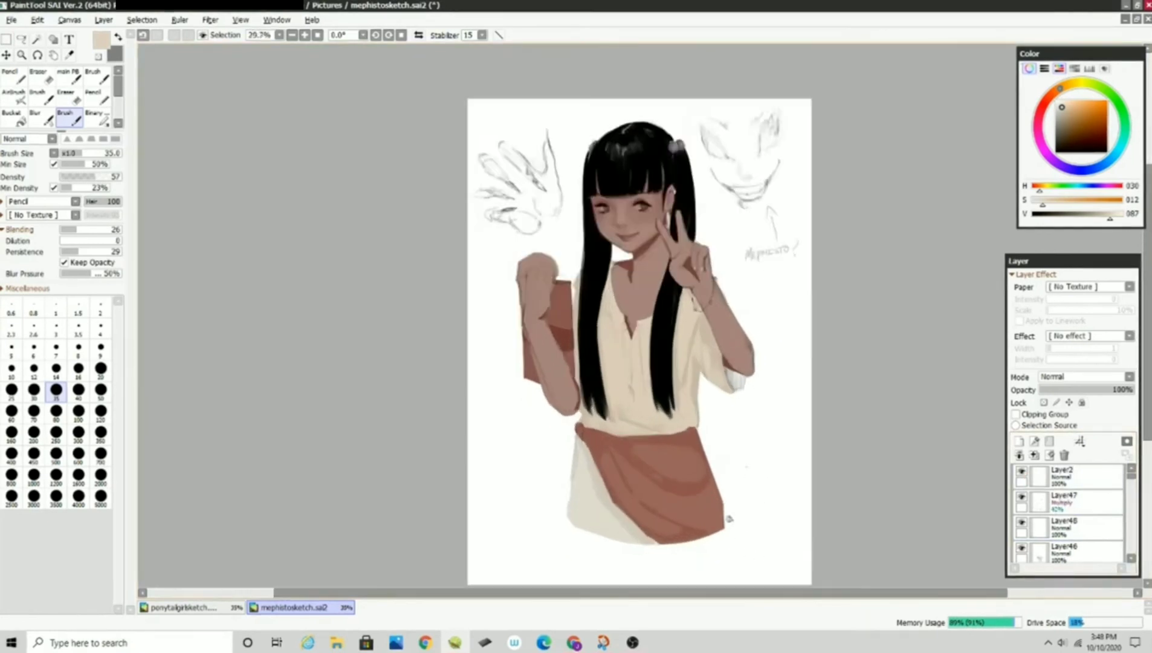
# - Hide Layer2 with the hand and face sketches, sample the hair's black and raise the brush density to 100
pyautogui.moveTo(432, 593); pyautogui.dragTo(462, 598)
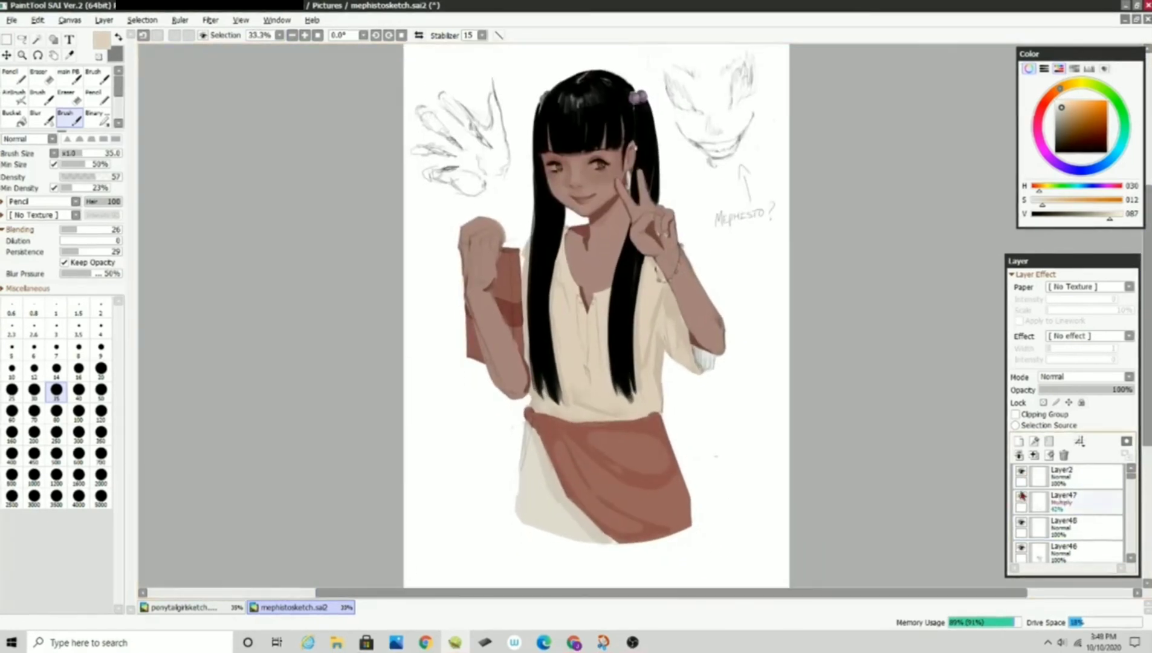
pyautogui.click(1021, 470)
pyautogui.keyDown('alt'); pyautogui.click(604, 314); pyautogui.keyUp('alt')
pyautogui.moveTo(109, 176); pyautogui.dragTo(153, 203)
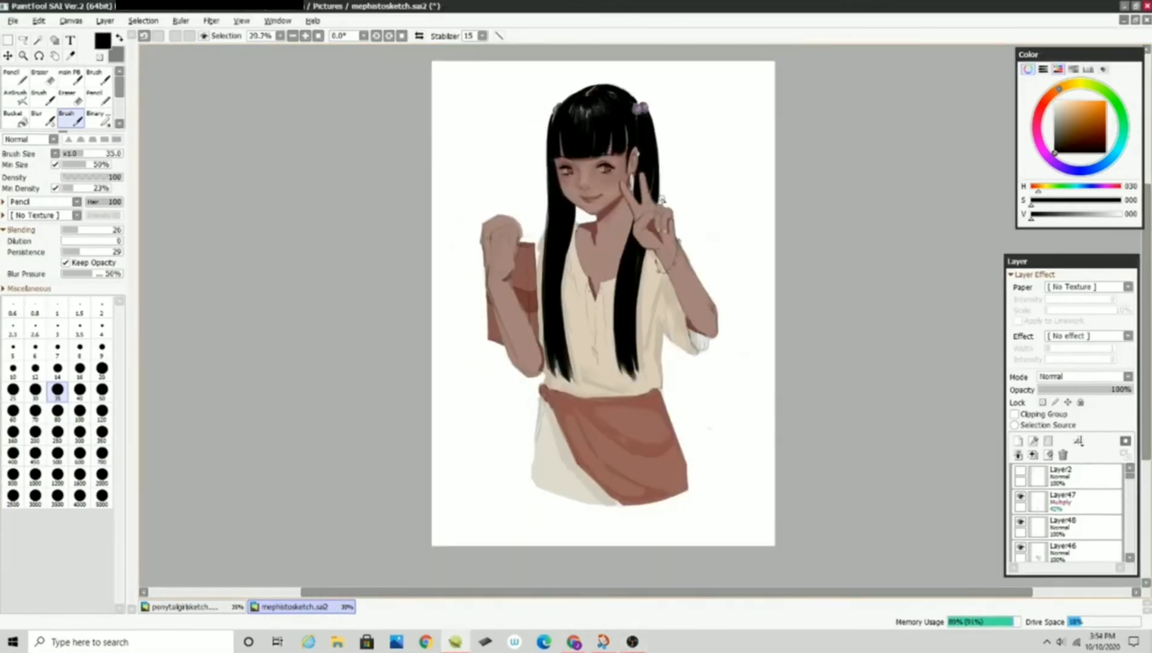
pyautogui.scroll(2, 656, 217)
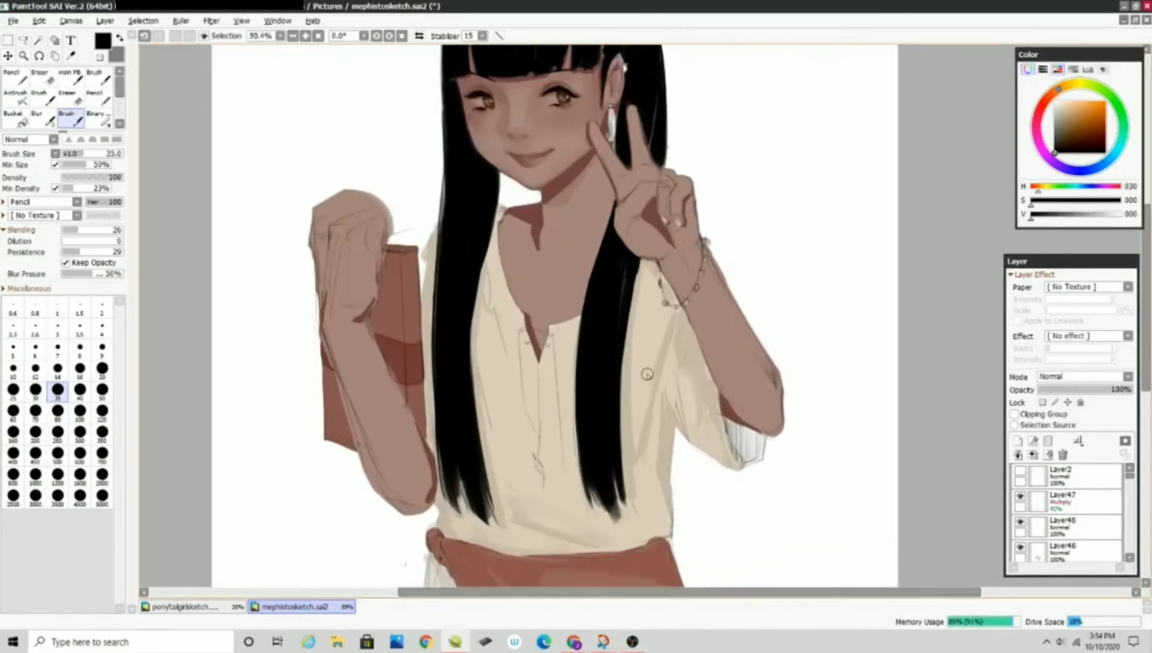
pyautogui.scroll(-2, 646, 374)
pyautogui.scroll(1, 646, 374)
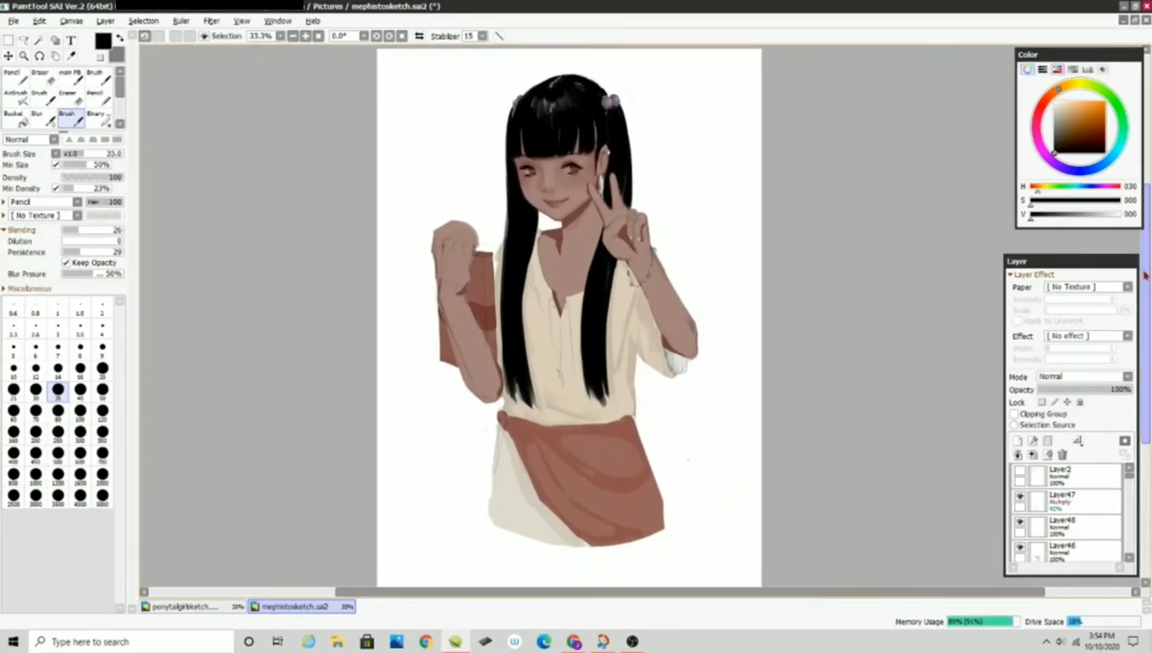
pyautogui.click(1020, 471)
pyautogui.click(1020, 471)
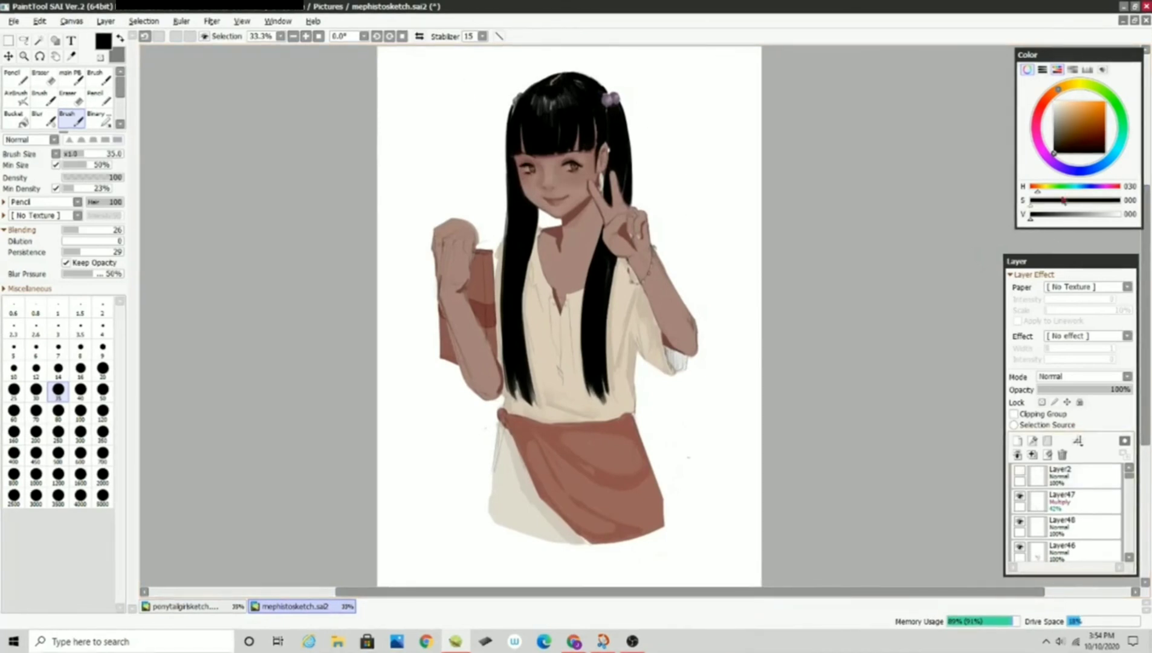
# - Handwrite "Bye Bye" with a small heart in black beside the girl's head using a size 20 brush
pyautogui.press('[')
pyautogui.press('[')
pyautogui.press('[')
pyautogui.moveTo(392, 87); pyautogui.dragTo(400, 129)
pyautogui.moveTo(418, 90)
pyautogui.mouseDown()
pyautogui.moveTo(434, 138)
pyautogui.moveTo(477, 91)
pyautogui.mouseUp()
pyautogui.moveTo(399, 145)
pyautogui.mouseDown()
pyautogui.moveTo(404, 181)
pyautogui.moveTo(441, 193)
pyautogui.mouseUp()
pyautogui.moveTo(456, 150); pyautogui.dragTo(490, 142)
pyautogui.moveTo(467, 105); pyautogui.dragTo(505, 76)
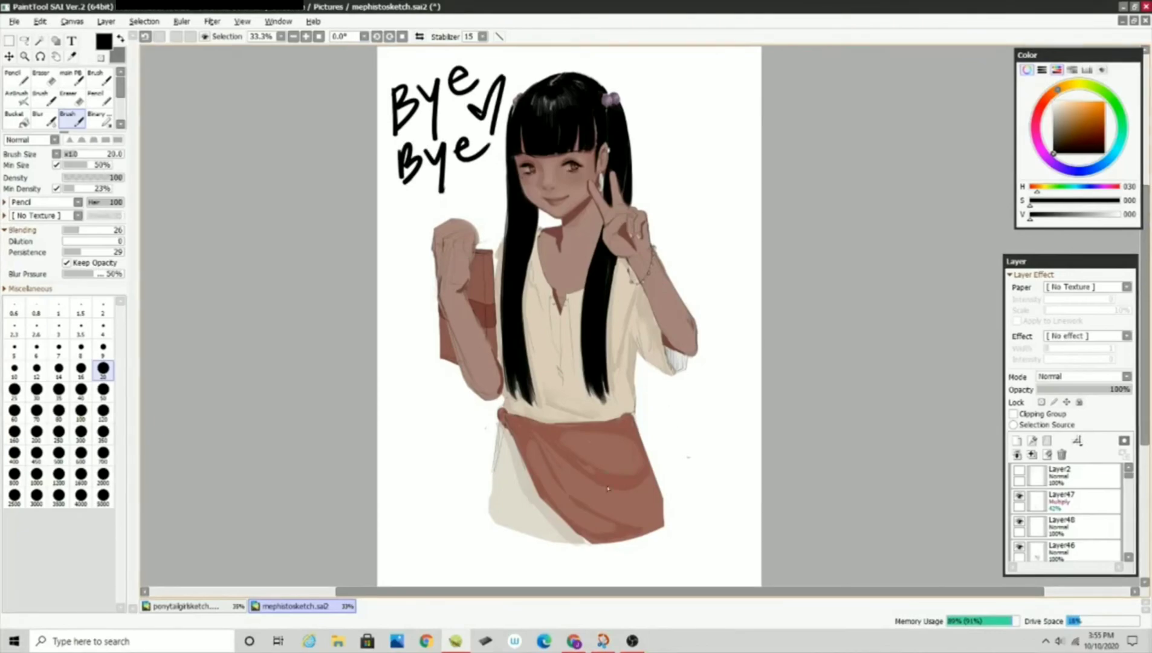